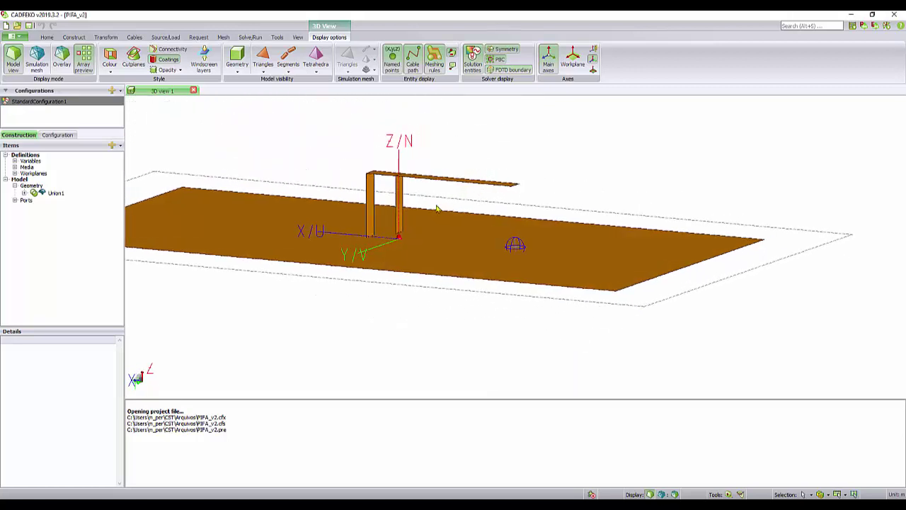
- Orbit and zoom the PIFA_v2 model to inspect it from several oblique angles
{"action": "left_click_drag", "start_coordinate": [414, 196], "coordinate": [404, 204]}
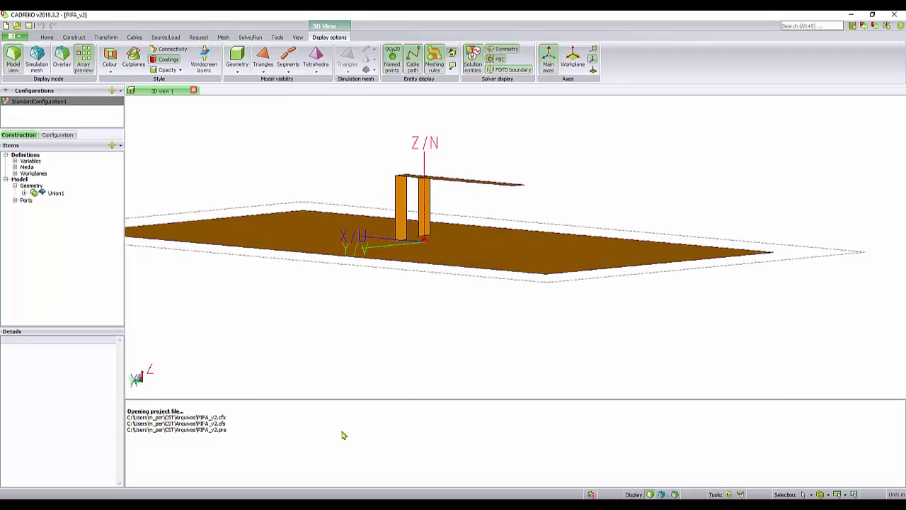
{"action": "left_click_drag", "start_coordinate": [477, 177], "coordinate": [454, 182]}
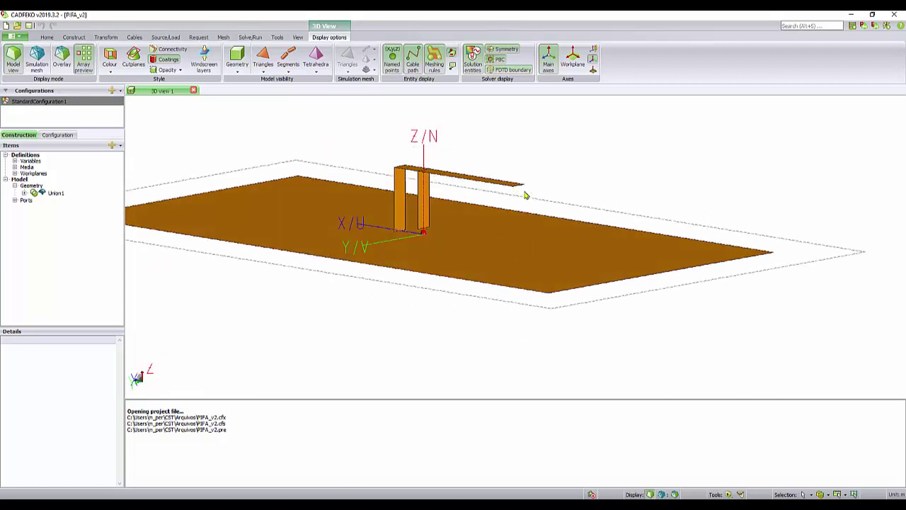
{"action": "mouse_move", "coordinate": [522, 192]}
{"action": "left_mouse_down"}
{"action": "mouse_move", "coordinate": [518, 247]}
{"action": "mouse_move", "coordinate": [520, 185]}
{"action": "left_mouse_up"}
{"action": "scroll", "coordinate": [520, 186], "scroll_direction": "up", "scroll_amount": 5}
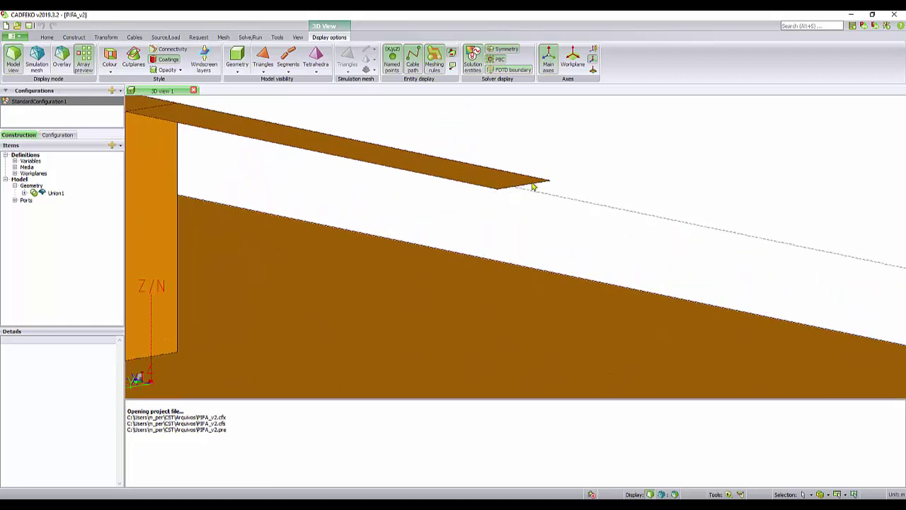
{"action": "left_click_drag", "start_coordinate": [503, 176], "coordinate": [502, 177]}
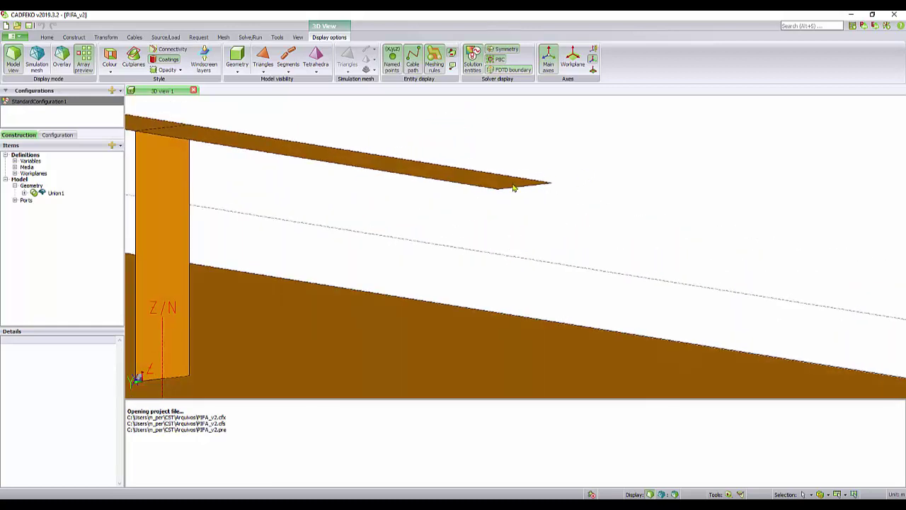
{"action": "scroll", "coordinate": [515, 188], "scroll_direction": "down", "scroll_amount": 2}
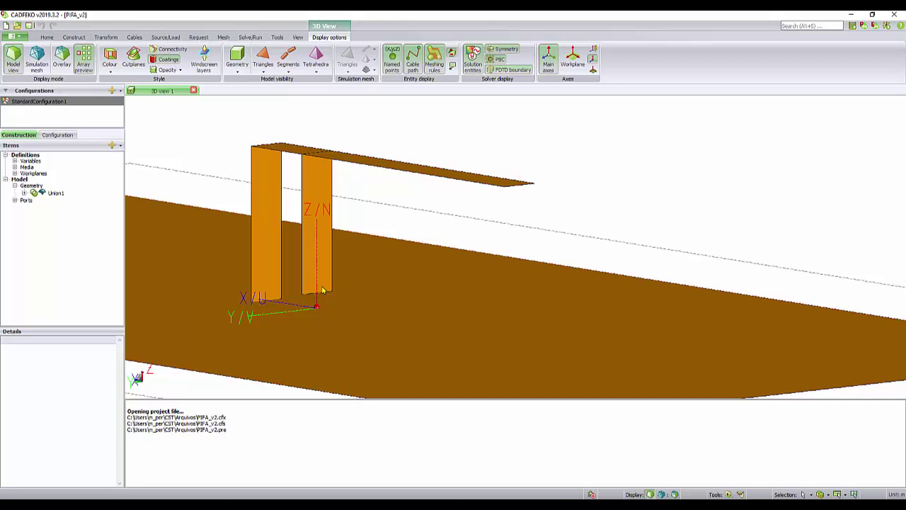
{"action": "scroll", "coordinate": [322, 290], "scroll_direction": "down", "scroll_amount": 2}
{"action": "scroll", "coordinate": [326, 289], "scroll_direction": "up", "scroll_amount": 5}
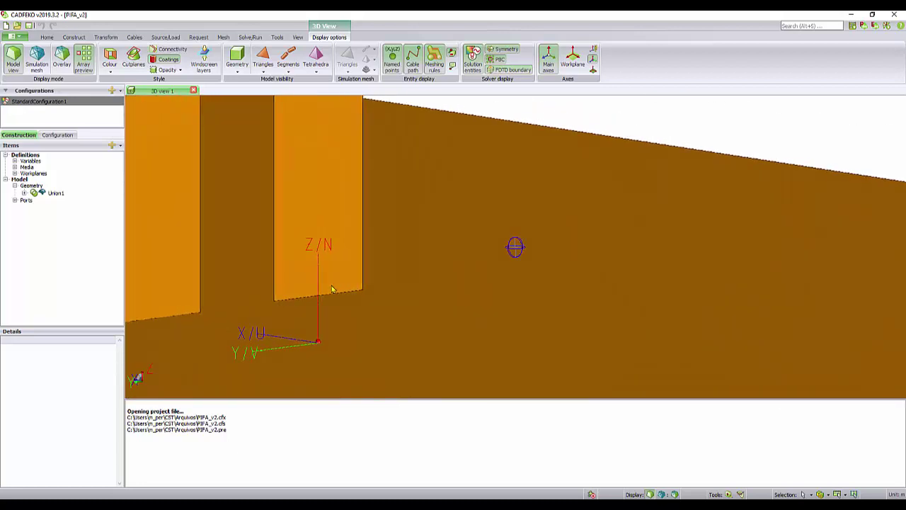
{"action": "scroll", "coordinate": [331, 289], "scroll_direction": "down", "scroll_amount": 4}
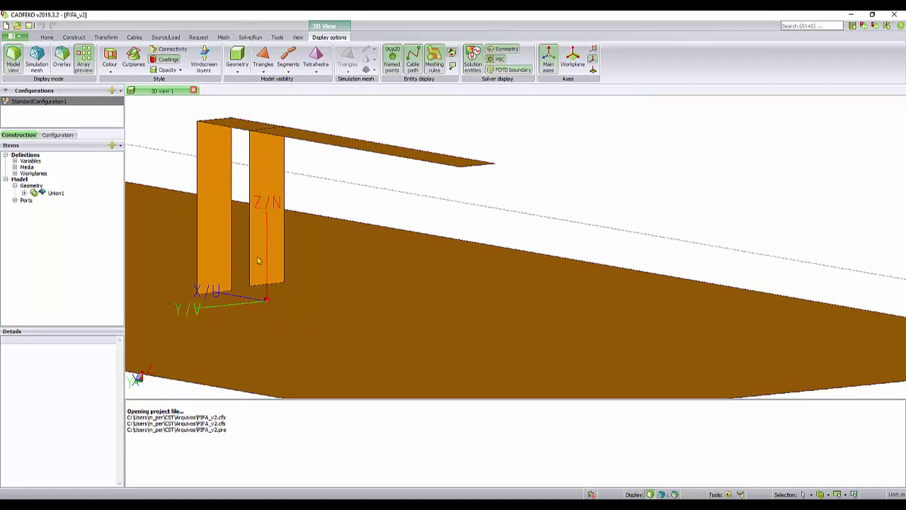
{"action": "scroll", "coordinate": [268, 306], "scroll_direction": "up", "scroll_amount": 1}
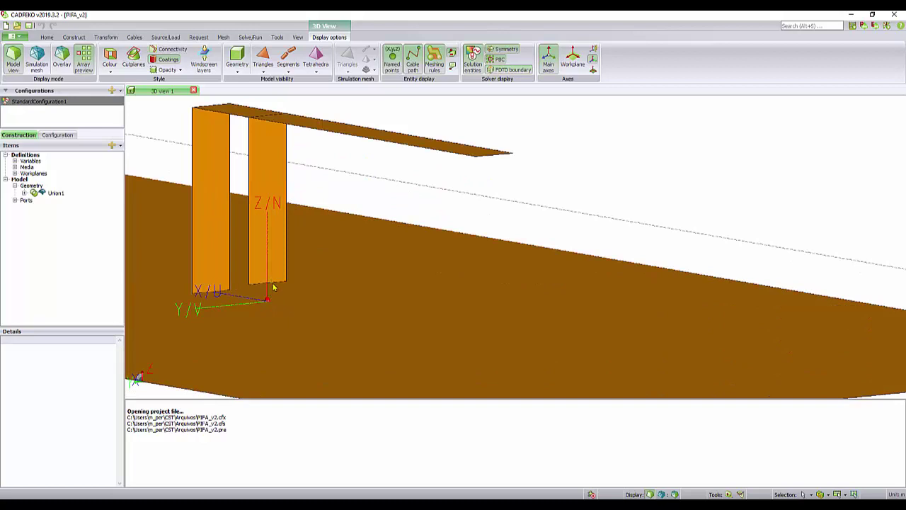
- Expand Union1 in the Model tree to reveal Line1 and Rectangle1–4, and select Line1
{"action": "left_click", "coordinate": [24, 194]}
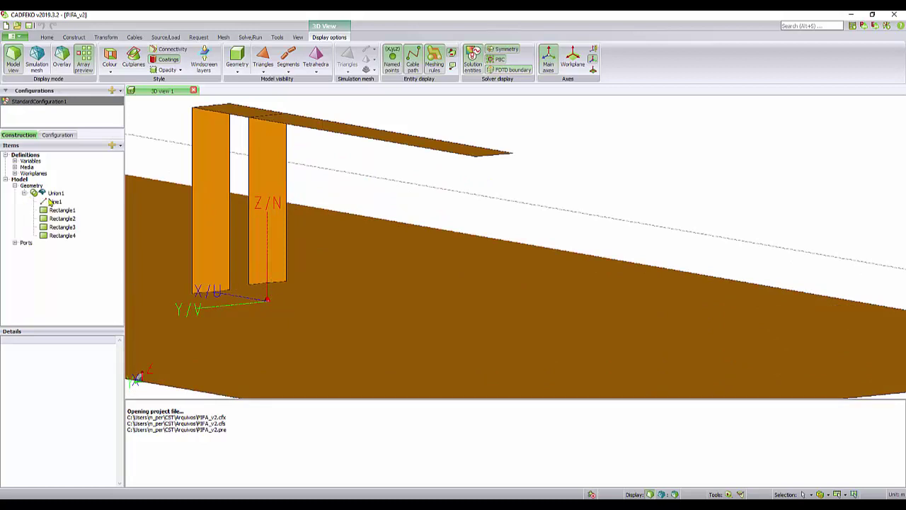
{"action": "left_click", "coordinate": [51, 203]}
{"action": "scroll", "coordinate": [267, 299], "scroll_direction": "down", "scroll_amount": 2}
{"action": "scroll", "coordinate": [268, 312], "scroll_direction": "up", "scroll_amount": 5}
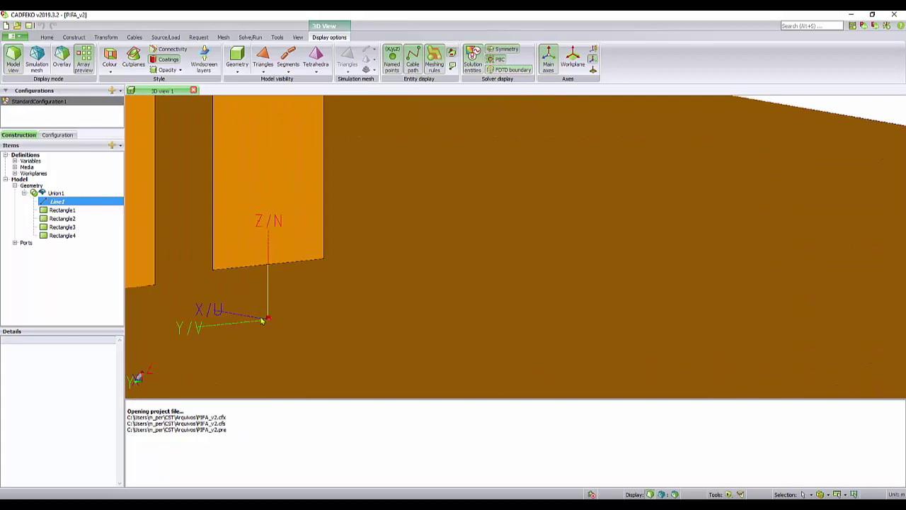
{"action": "scroll", "coordinate": [267, 320], "scroll_direction": "down", "scroll_amount": 5}
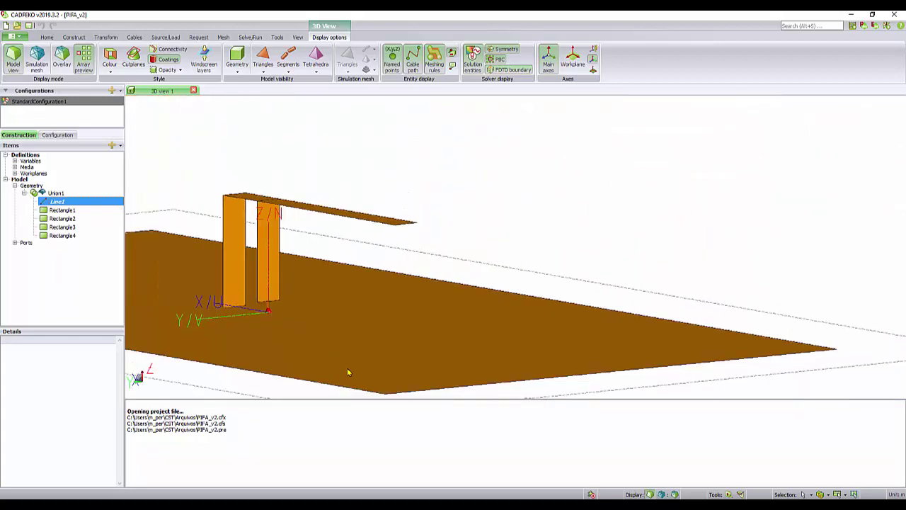
{"action": "key", "text": "alt+Tab"}
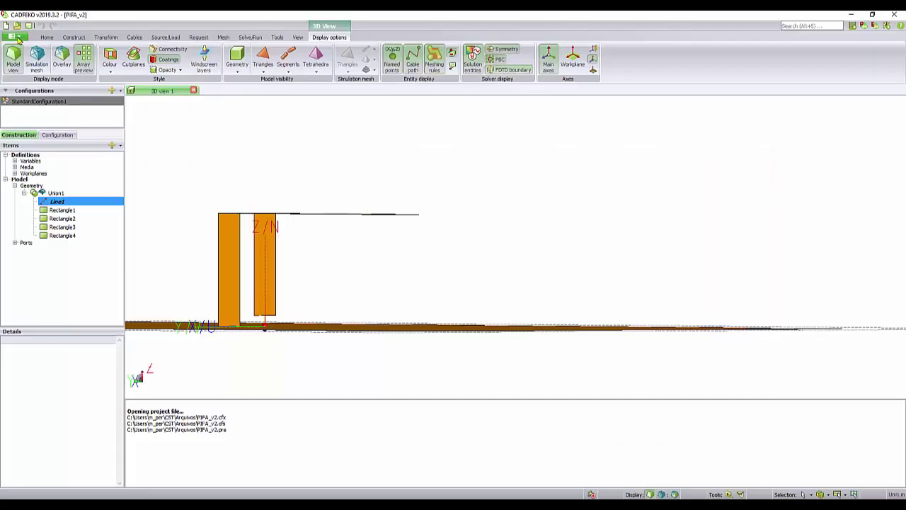
- Start a new project and define variable L1 = 20e-3
{"action": "left_click", "coordinate": [14, 36]}
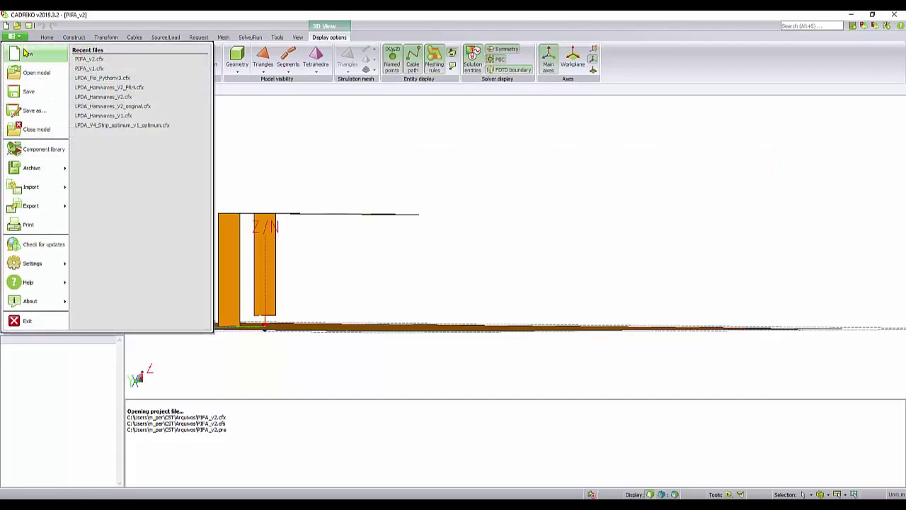
{"action": "left_click", "coordinate": [27, 55]}
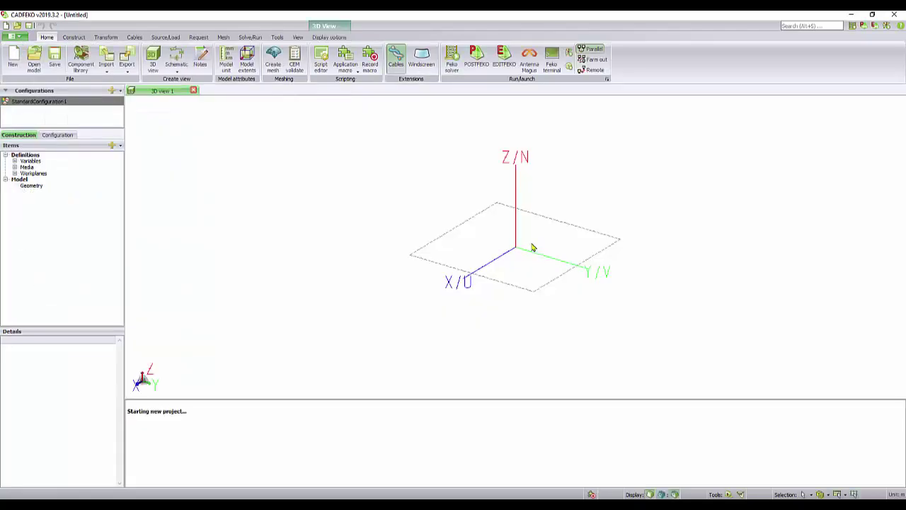
{"action": "left_click", "coordinate": [14, 167]}
{"action": "double_click", "coordinate": [18, 161]}
{"action": "type", "text": "L1"}
{"action": "left_click", "coordinate": [257, 138]}
{"action": "type", "text": "20e-3"}
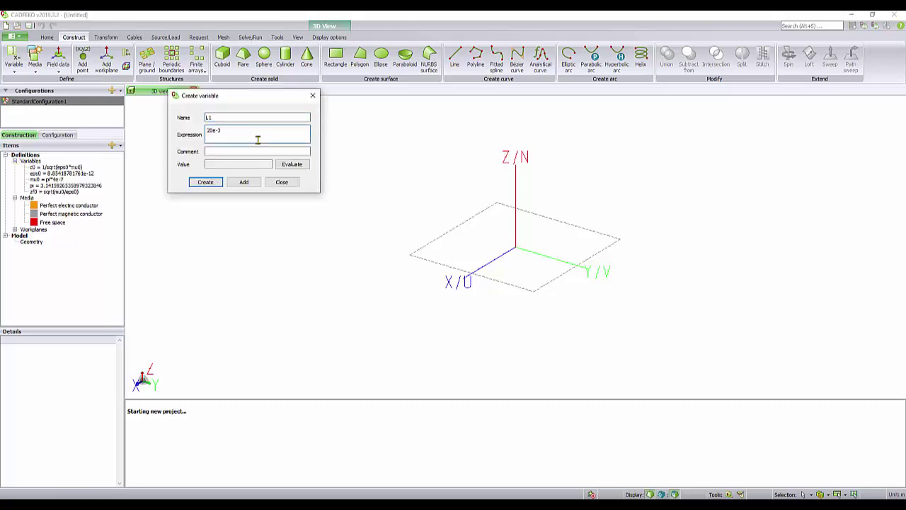
{"action": "left_click", "coordinate": [244, 182]}
- Add variable L2 = 50e-3
{"action": "left_click", "coordinate": [229, 117]}
{"action": "key", "text": "BackSpace"}
{"action": "type", "text": "2"}
{"action": "left_click", "coordinate": [211, 130]}
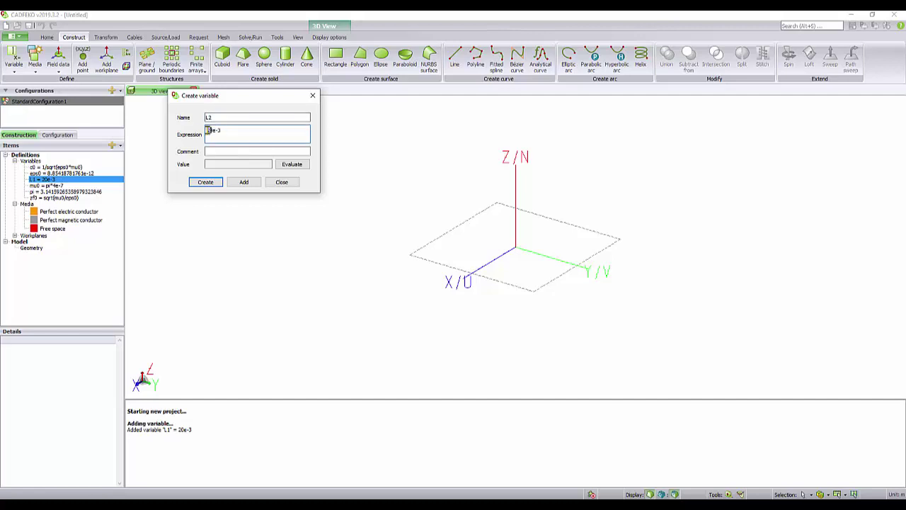
{"action": "key", "text": "Delete"}
{"action": "type", "text": "5"}
{"action": "key", "text": "alt+a"}
- Add variables L3 = 20e-3, w = 5e-3 and gap = 2e-3
{"action": "type", "text": "L3"}
{"action": "left_click", "coordinate": [209, 130]}
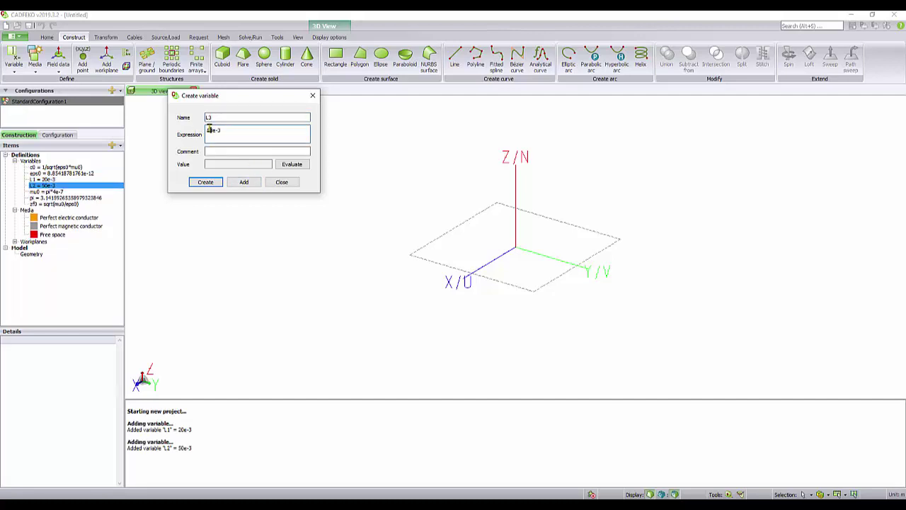
{"action": "left_click", "coordinate": [246, 183]}
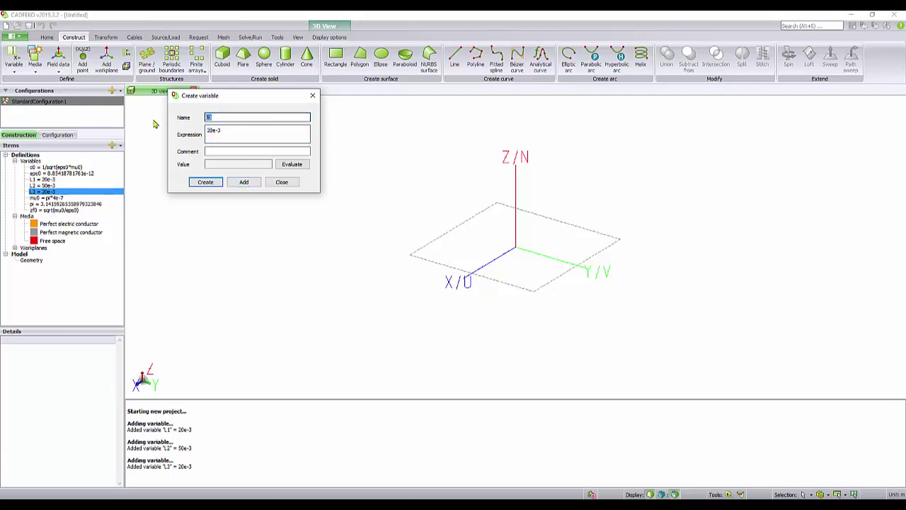
{"action": "type", "text": "w"}
{"action": "left_click", "coordinate": [239, 133]}
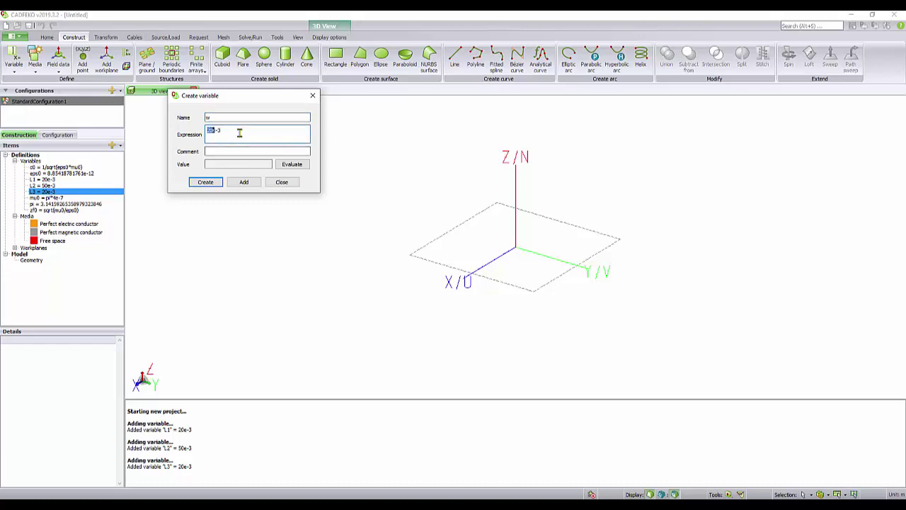
{"action": "type", "text": "5"}
{"action": "left_click", "coordinate": [244, 182]}
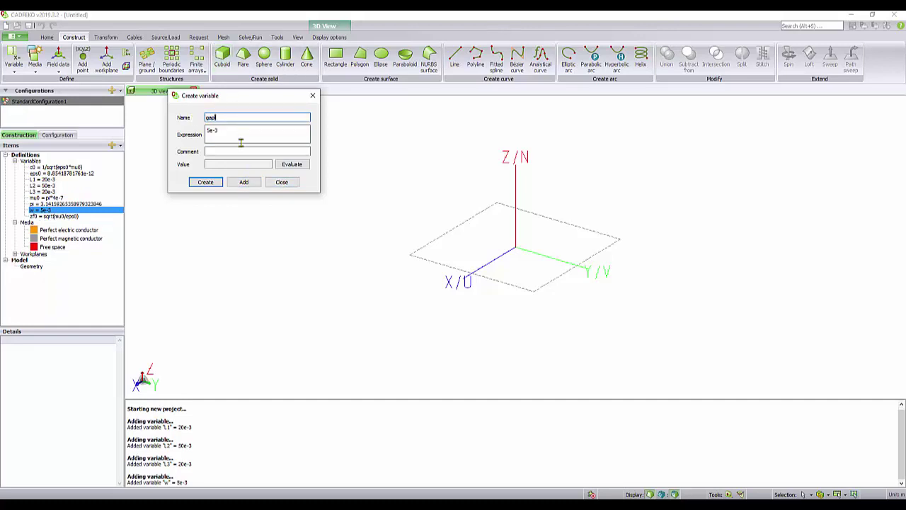
{"action": "left_click", "coordinate": [243, 182]}
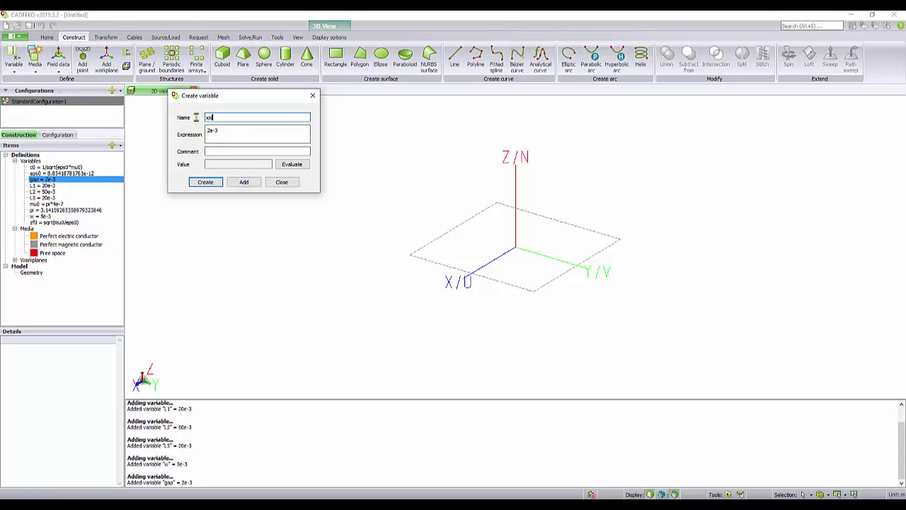
- Add xxbox = .2 and begin entering yybox = .1
{"action": "type", "text": "xxbox"}
{"action": "left_click", "coordinate": [248, 134]}
{"action": "key", "text": "Return"}
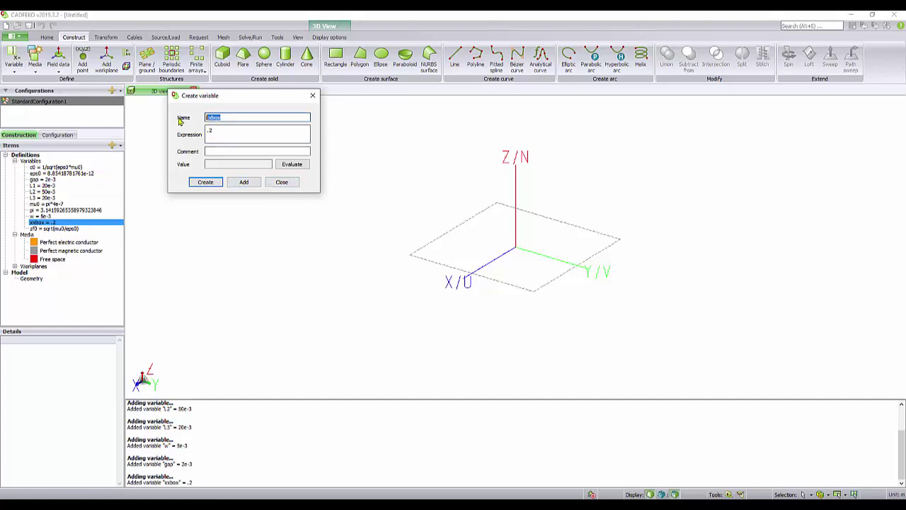
{"action": "type", "text": "ybo"}
{"action": "left_click", "coordinate": [236, 130]}
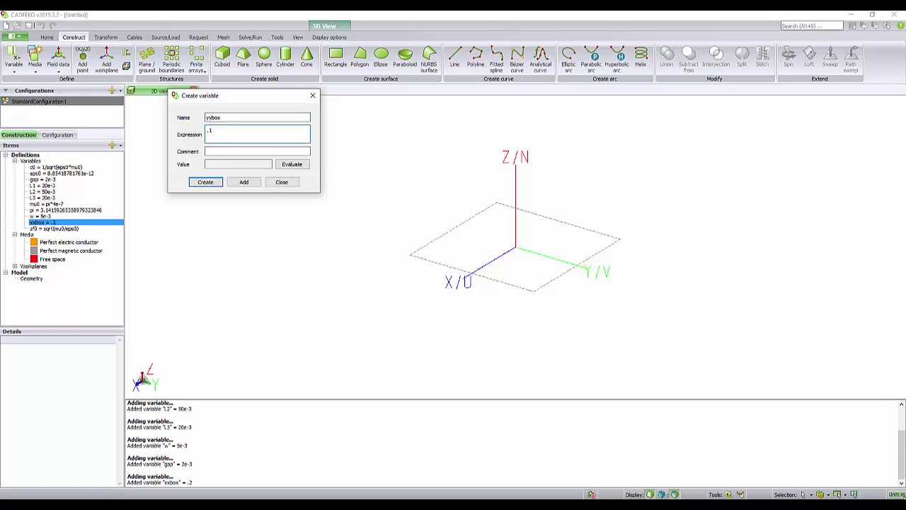
{"action": "left_click", "coordinate": [206, 182]}
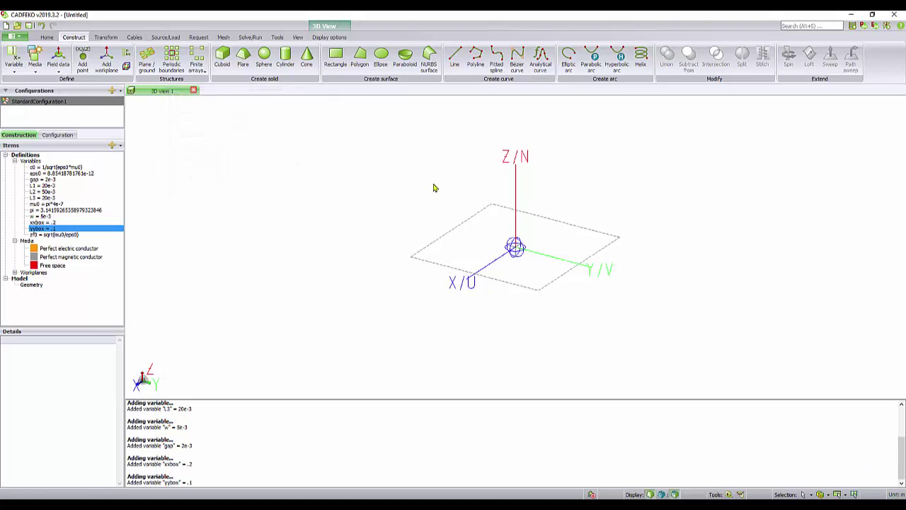
{"action": "left_click", "coordinate": [336, 56]}
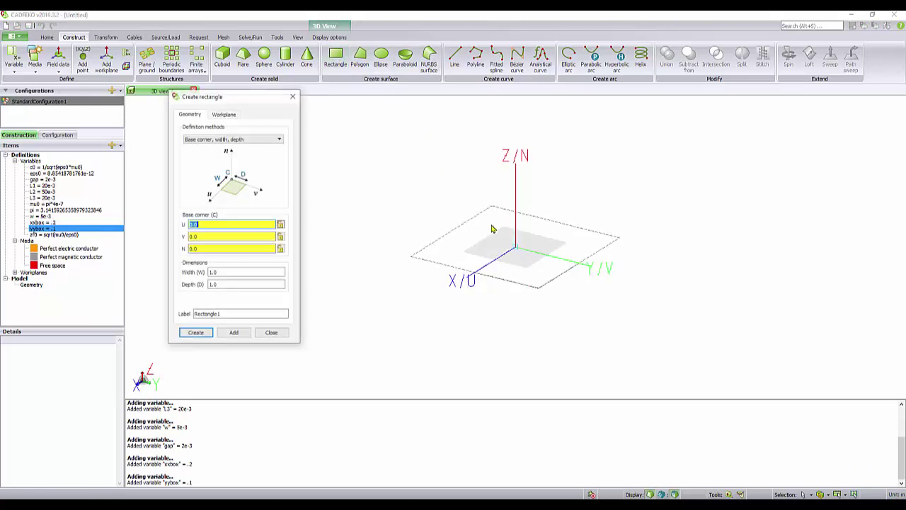
{"action": "left_click", "coordinate": [240, 139]}
{"action": "left_click", "coordinate": [239, 151]}
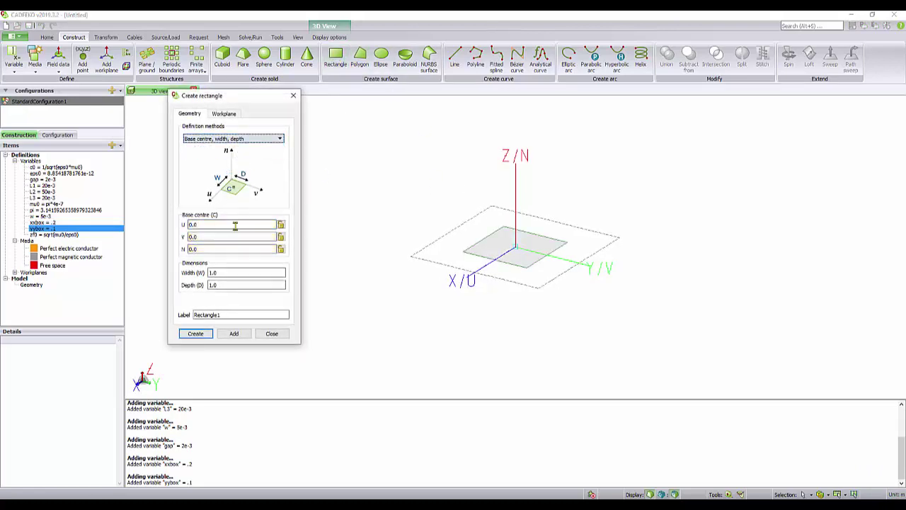
{"action": "double_click", "coordinate": [234, 272]}
{"action": "type", "text": "xxbox"}
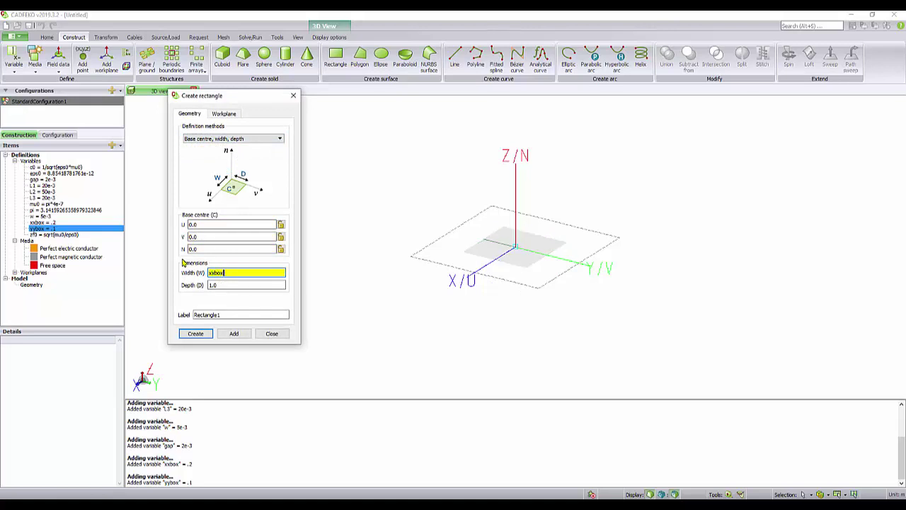
{"action": "key", "text": "Tab"}
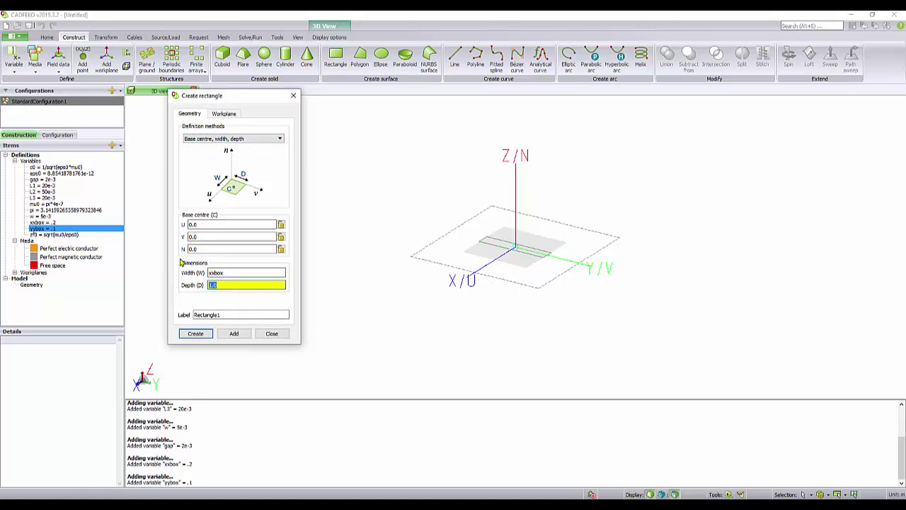
{"action": "type", "text": "yybox"}
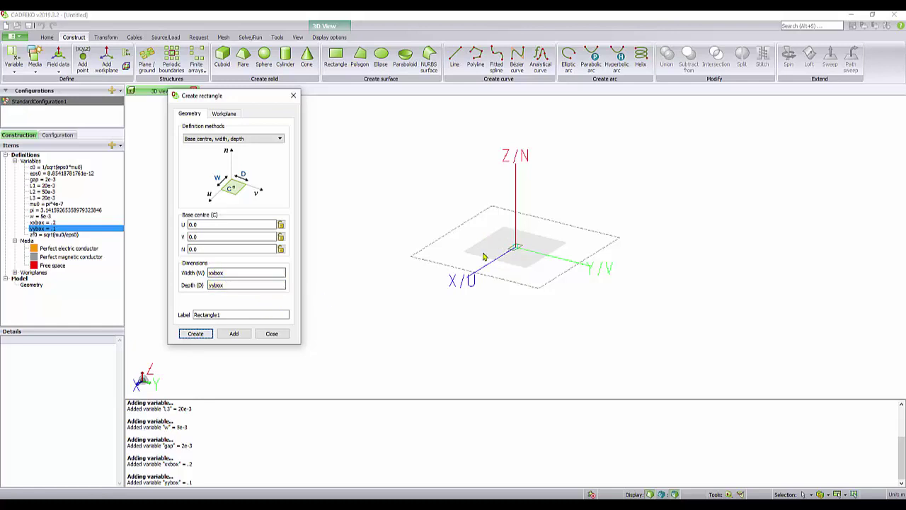
{"action": "left_click", "coordinate": [196, 333]}
{"action": "scroll", "coordinate": [505, 281], "scroll_direction": "up", "scroll_amount": 5}
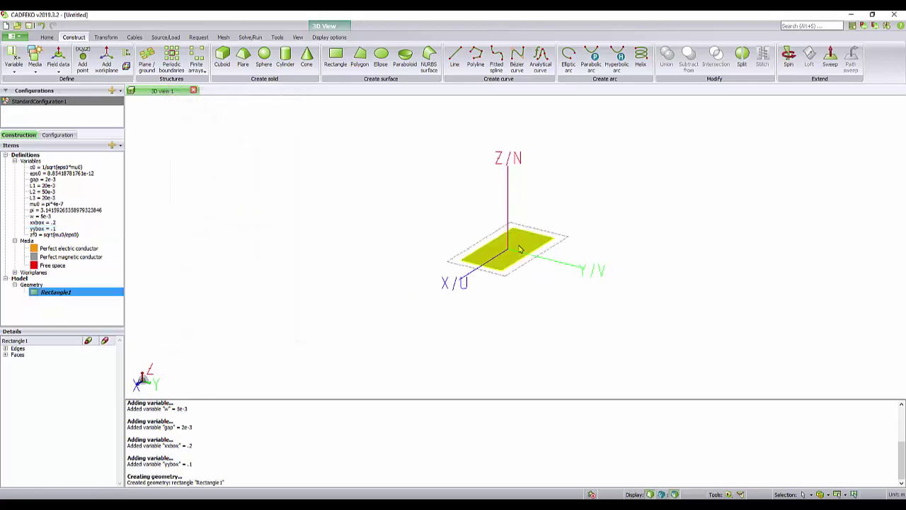
{"action": "left_click_drag", "start_coordinate": [466, 222], "coordinate": [608, 237]}
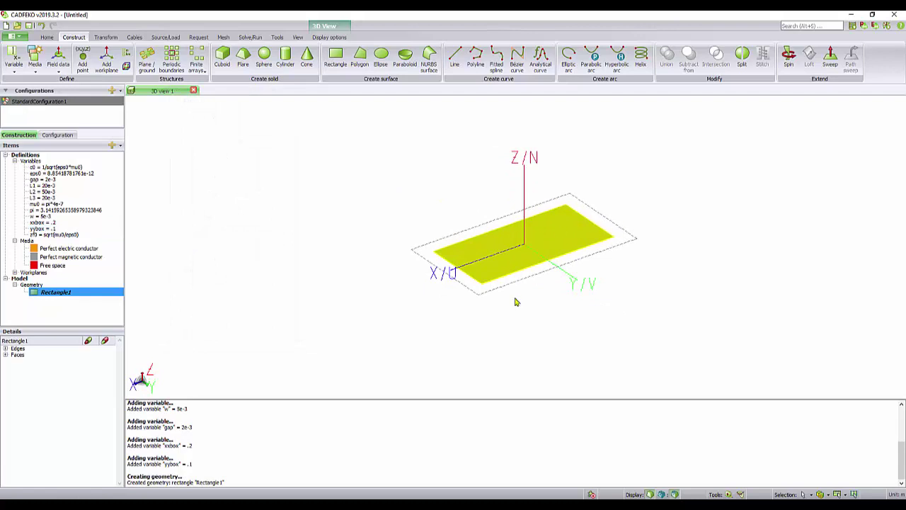
{"action": "mouse_move", "coordinate": [517, 301]}
{"action": "left_mouse_down"}
{"action": "mouse_move", "coordinate": [658, 206]}
{"action": "mouse_move", "coordinate": [666, 250]}
{"action": "mouse_move", "coordinate": [580, 260]}
{"action": "mouse_move", "coordinate": [637, 274]}
{"action": "mouse_move", "coordinate": [573, 194]}
{"action": "mouse_move", "coordinate": [508, 210]}
{"action": "left_mouse_up"}
{"action": "scroll", "coordinate": [638, 273], "scroll_direction": "up", "scroll_amount": 3}
{"action": "scroll", "coordinate": [639, 272], "scroll_direction": "down", "scroll_amount": 2}
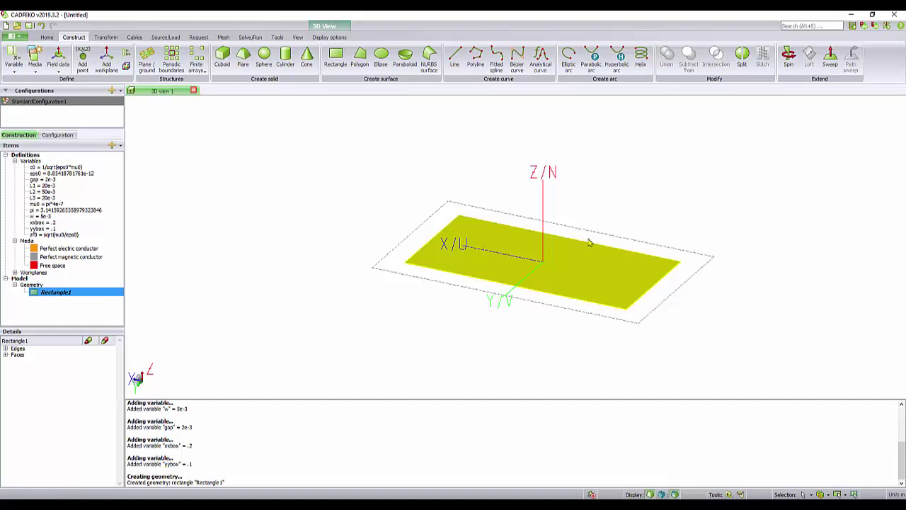
{"action": "left_click", "coordinate": [357, 504]}
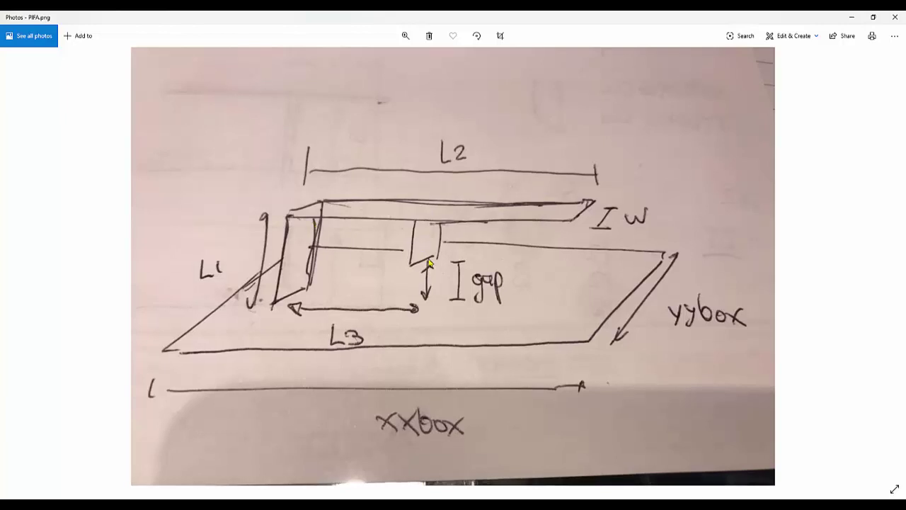
- Start a new rectangle and rotate its workplane to stand vertically
{"action": "key", "text": "alt+Tab"}
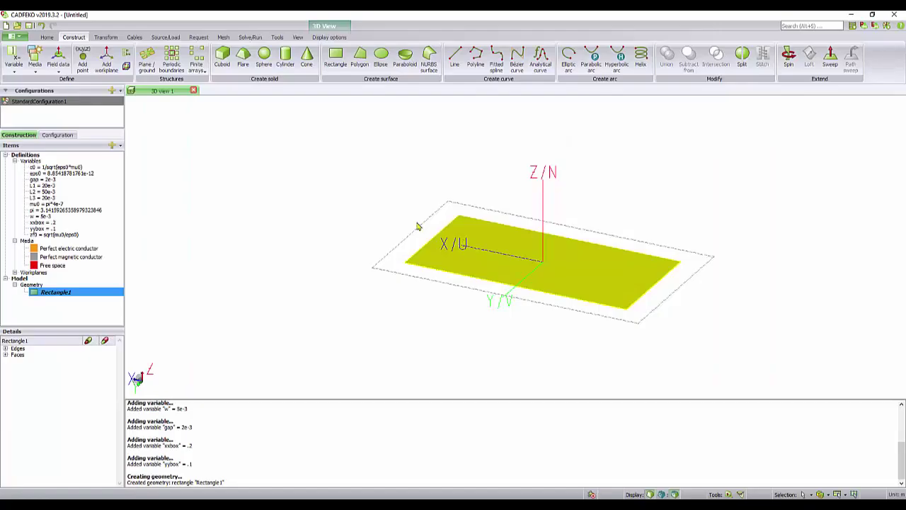
{"action": "left_click", "coordinate": [336, 58]}
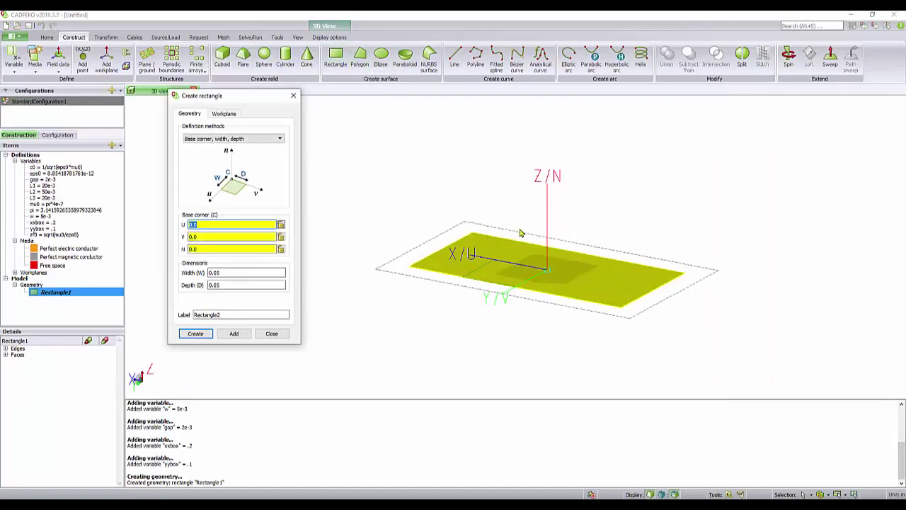
{"action": "left_click", "coordinate": [550, 260]}
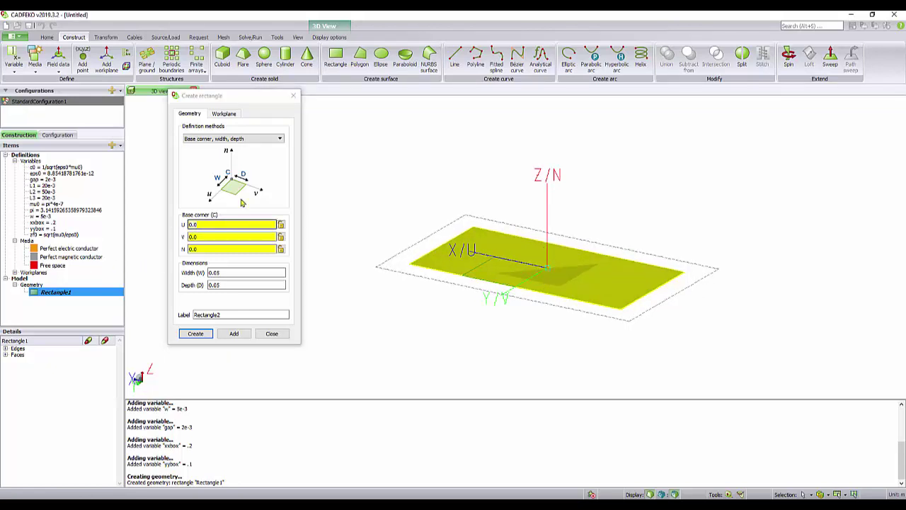
{"action": "left_click_drag", "start_coordinate": [592, 253], "coordinate": [541, 268]}
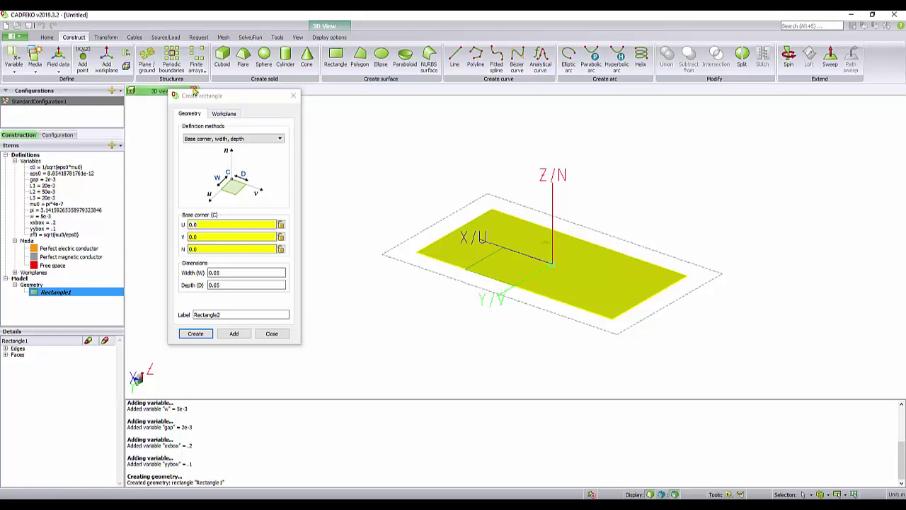
{"action": "left_click", "coordinate": [224, 114]}
{"action": "left_click", "coordinate": [203, 286]}
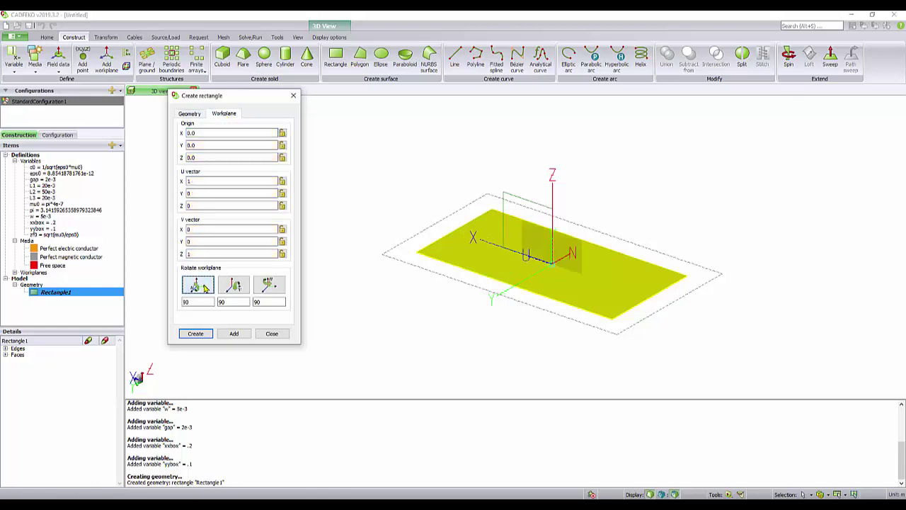
{"action": "left_click", "coordinate": [233, 286]}
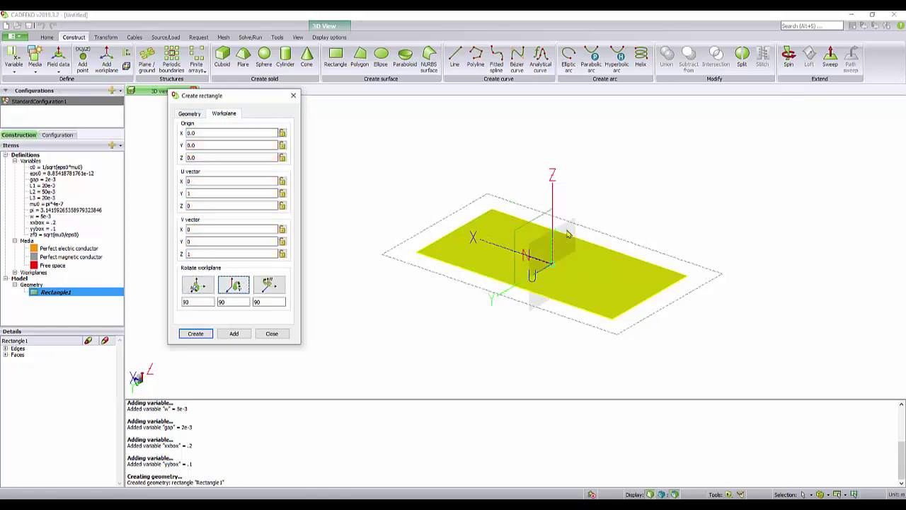
{"action": "left_click_drag", "start_coordinate": [418, 213], "coordinate": [509, 212]}
- Define the rectangle by 'Base centre, width, depth'
{"action": "left_click", "coordinate": [187, 114]}
{"action": "left_click", "coordinate": [244, 139]}
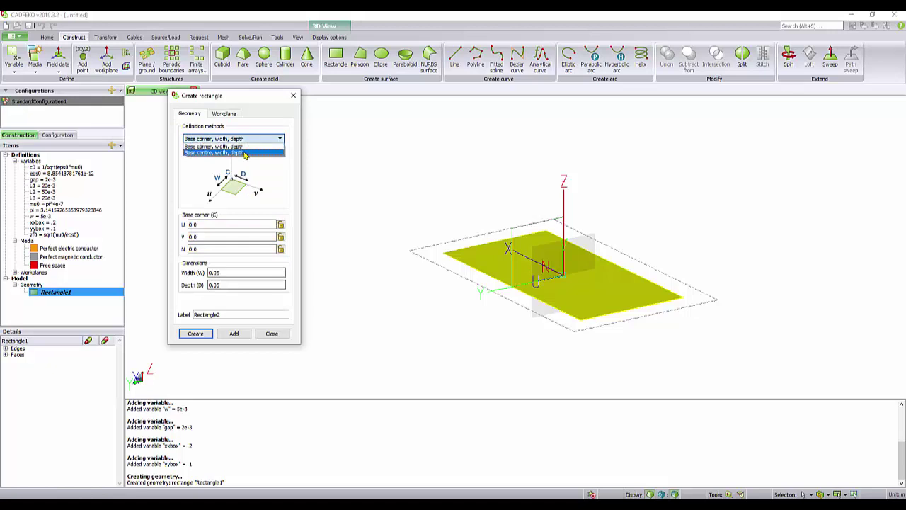
{"action": "left_click", "coordinate": [245, 155]}
{"action": "left_click_drag", "start_coordinate": [587, 223], "coordinate": [534, 184]}
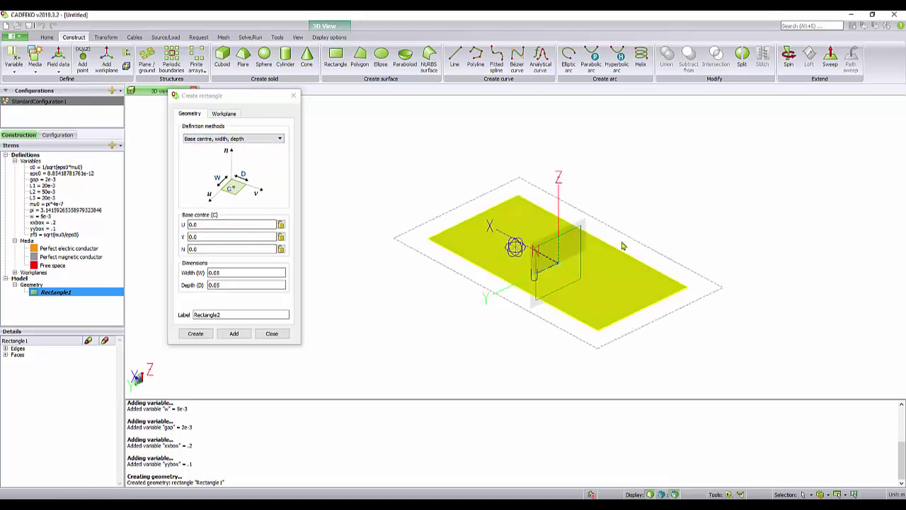
{"action": "scroll", "coordinate": [588, 251], "scroll_direction": "down", "scroll_amount": 2}
{"action": "scroll", "coordinate": [563, 258], "scroll_direction": "up", "scroll_amount": 6}
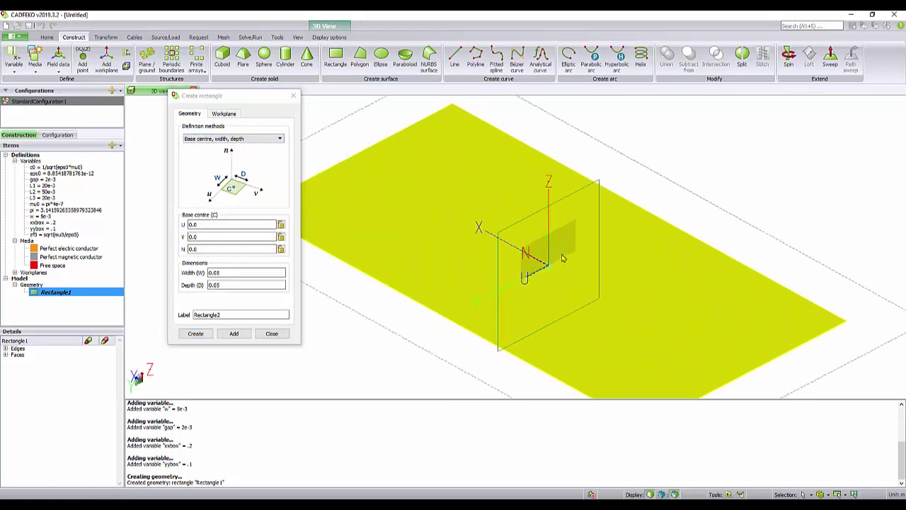
- Set the workplane origin Z to gap
{"action": "left_click", "coordinate": [224, 114]}
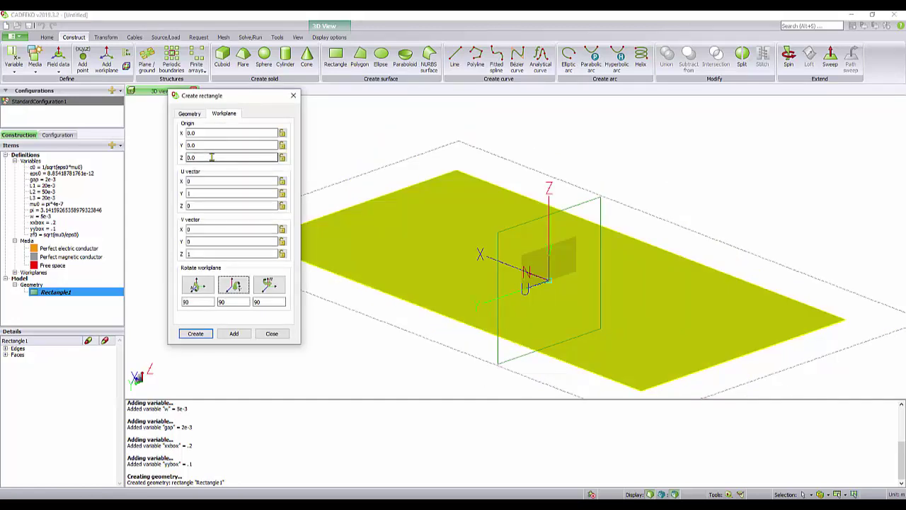
{"action": "left_click_drag", "start_coordinate": [212, 157], "coordinate": [141, 157]}
{"action": "type", "text": "gap"}
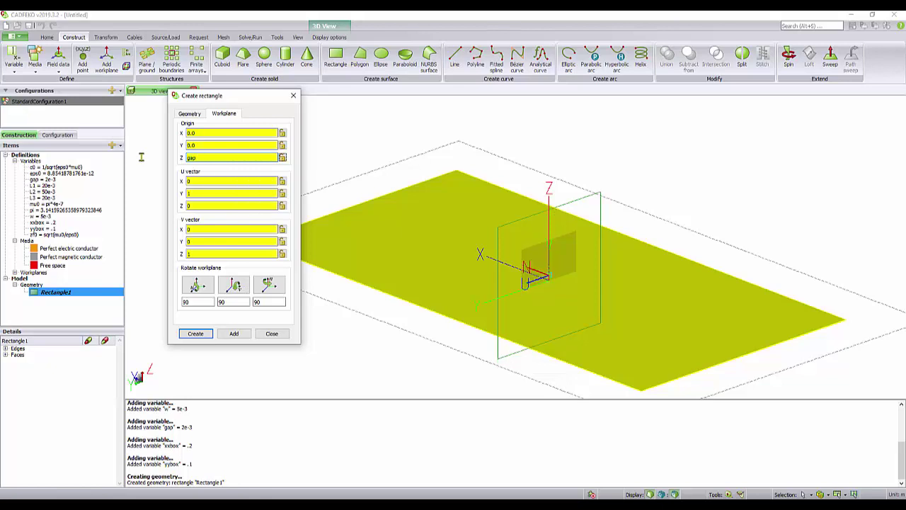
{"action": "left_click_drag", "start_coordinate": [470, 191], "coordinate": [415, 172]}
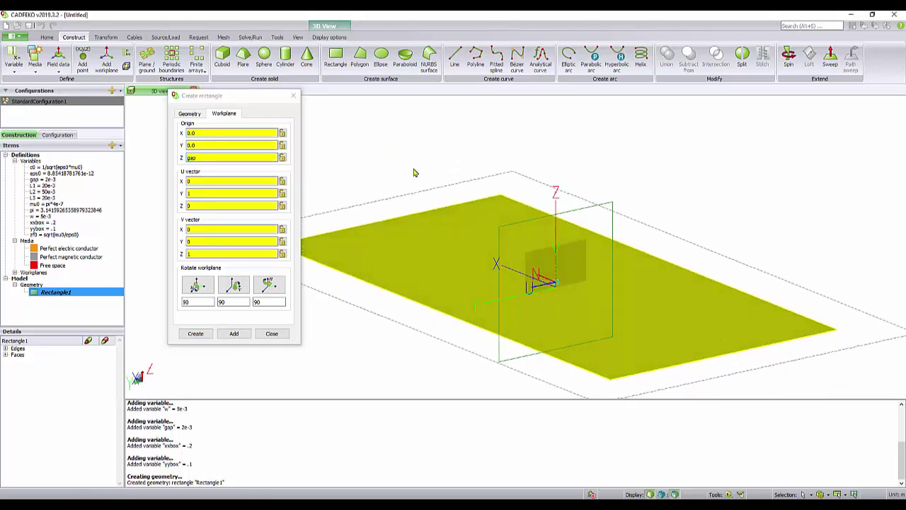
- Enter 0.5*(L1-gap) as the rectangle's base centre V, checking against the PIFA sketch
{"action": "left_click", "coordinate": [189, 114]}
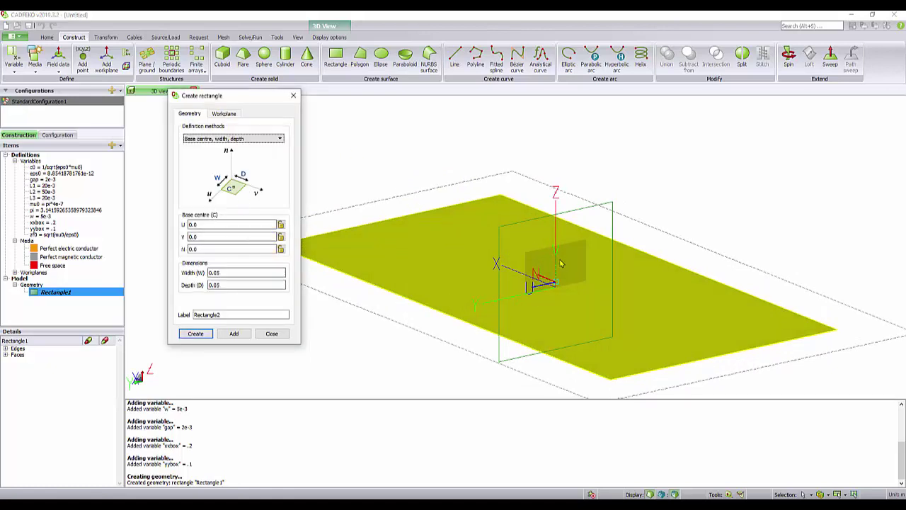
{"action": "left_click_drag", "start_coordinate": [559, 289], "coordinate": [550, 273]}
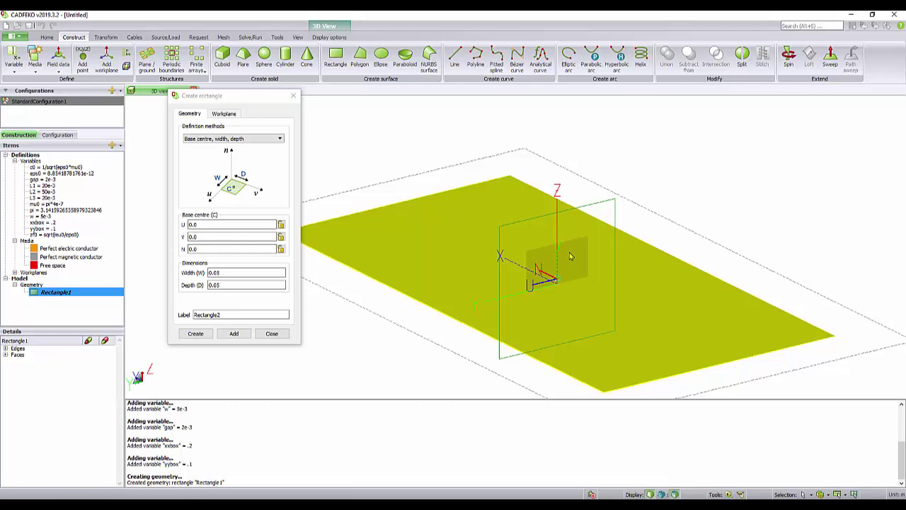
{"action": "left_click", "coordinate": [209, 224]}
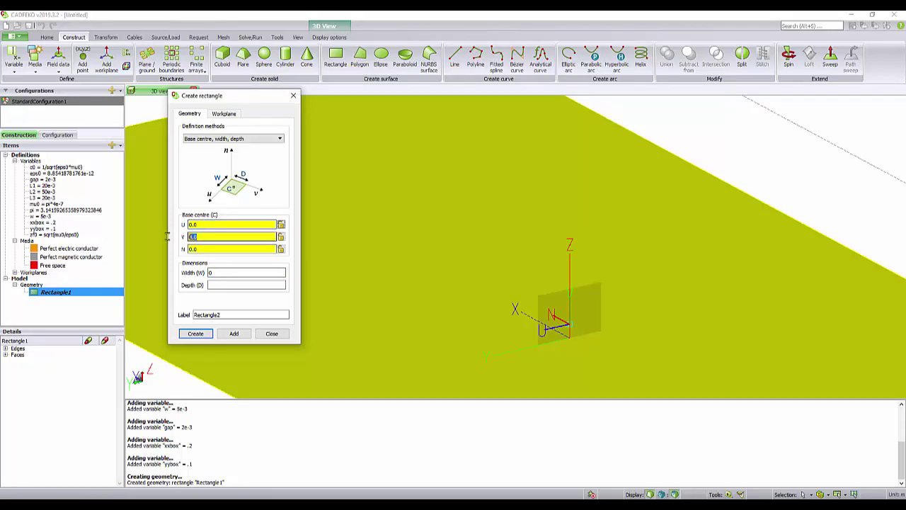
{"action": "left_click", "coordinate": [535, 286]}
{"action": "left_click_drag", "start_coordinate": [534, 286], "coordinate": [510, 255]}
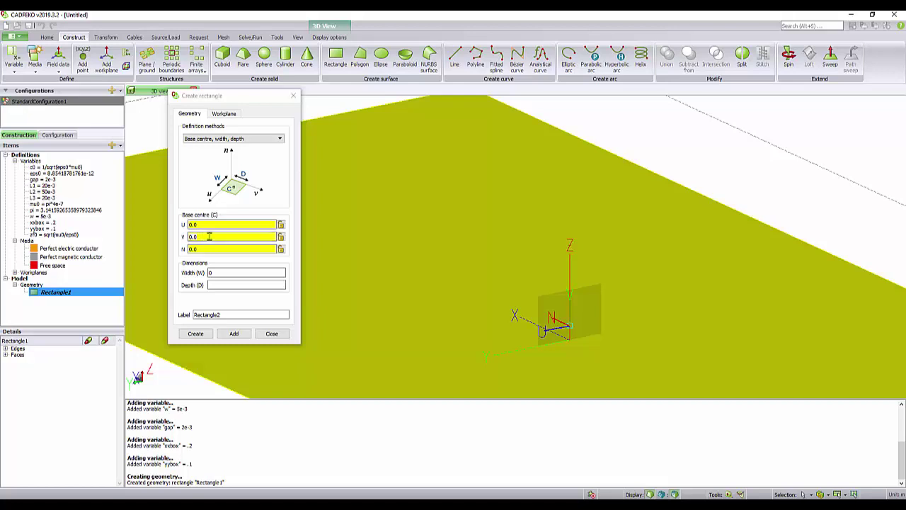
{"action": "key", "text": "alt+Tab"}
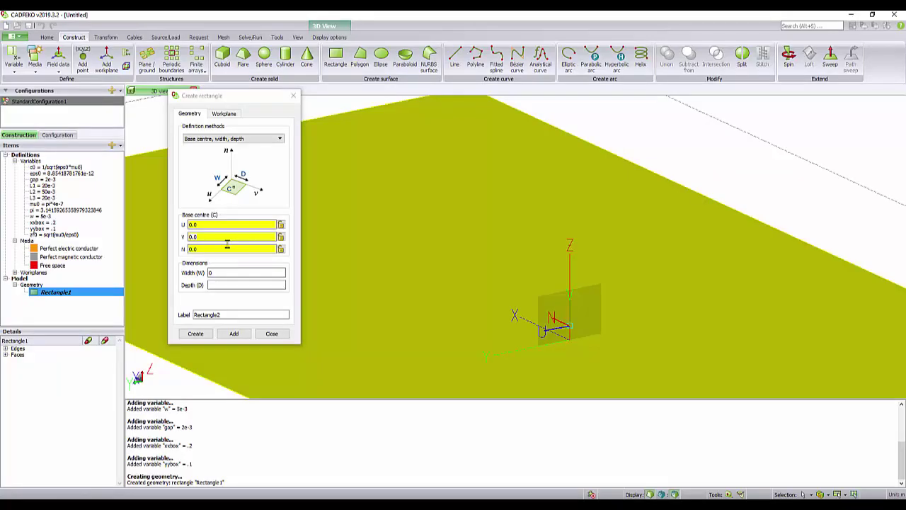
{"action": "left_click", "coordinate": [215, 237]}
{"action": "left_click", "coordinate": [214, 237]}
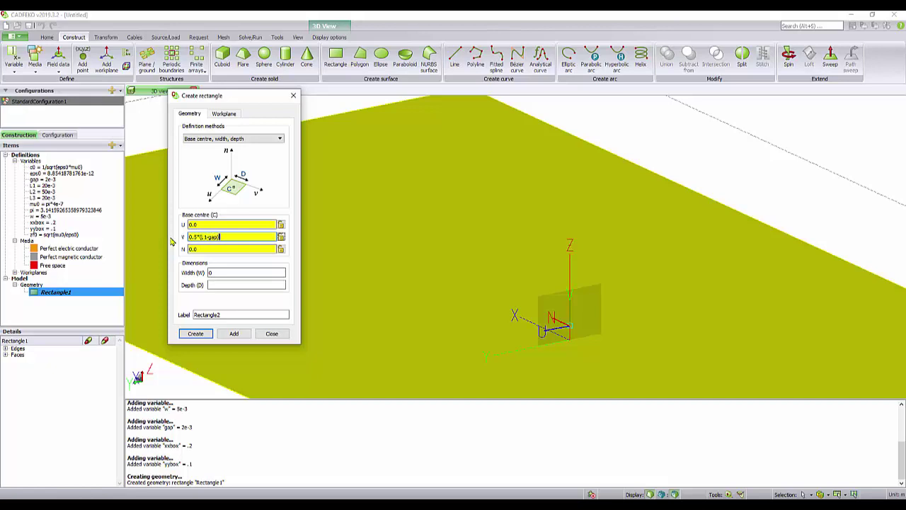
- Give Rectangle2 width w and depth L1-gap, previewing the vertical strip
{"action": "mouse_move", "coordinate": [560, 276]}
{"action": "left_mouse_down"}
{"action": "mouse_move", "coordinate": [573, 243]}
{"action": "mouse_move", "coordinate": [570, 270]}
{"action": "left_mouse_up"}
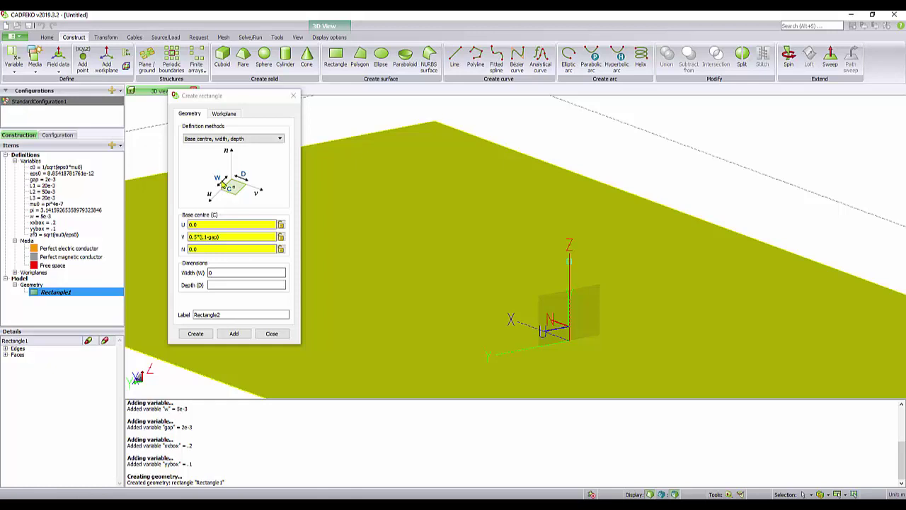
{"action": "left_click", "coordinate": [224, 272]}
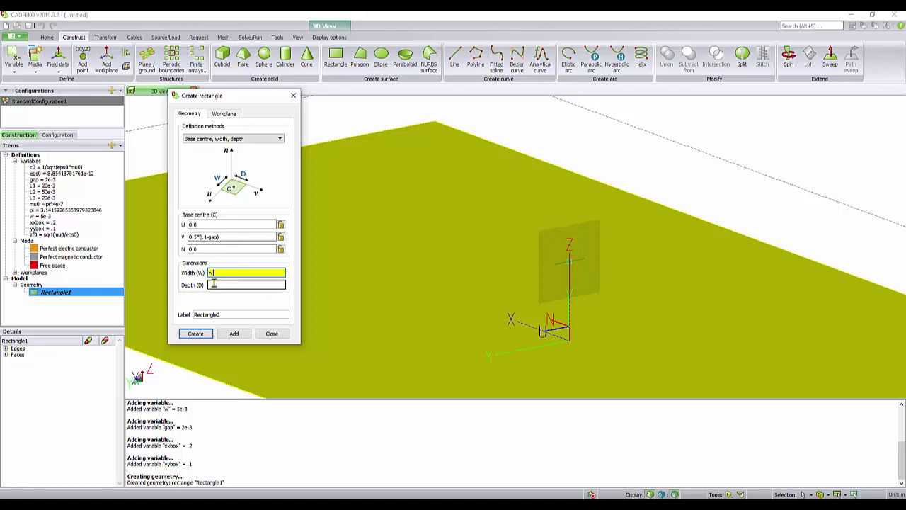
{"action": "left_click", "coordinate": [213, 284]}
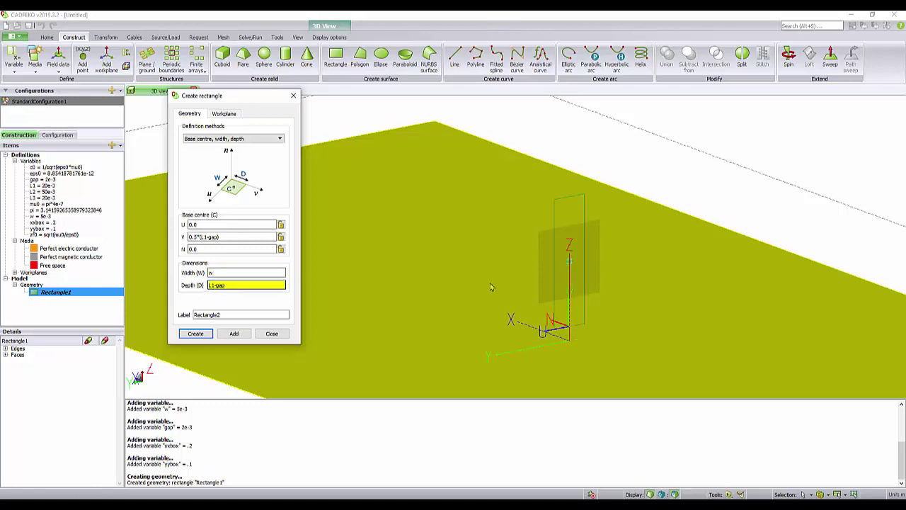
{"action": "mouse_move", "coordinate": [545, 303]}
{"action": "left_mouse_down"}
{"action": "mouse_move", "coordinate": [573, 299]}
{"action": "mouse_move", "coordinate": [640, 318]}
{"action": "mouse_move", "coordinate": [713, 317]}
{"action": "mouse_move", "coordinate": [708, 262]}
{"action": "mouse_move", "coordinate": [712, 287]}
{"action": "mouse_move", "coordinate": [791, 299]}
{"action": "left_mouse_up"}
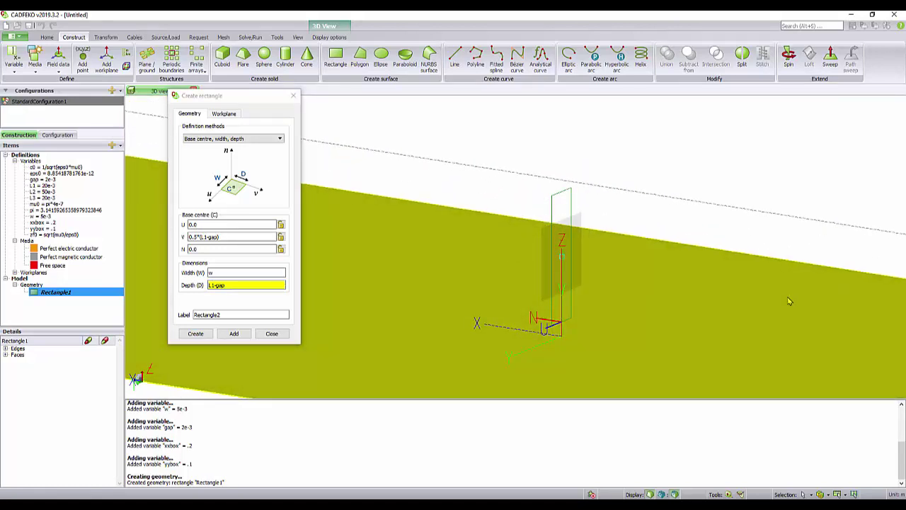
- Create Rectangle2 and begin another rectangle, glancing at the PIFA sketch
{"action": "left_click", "coordinate": [195, 334]}
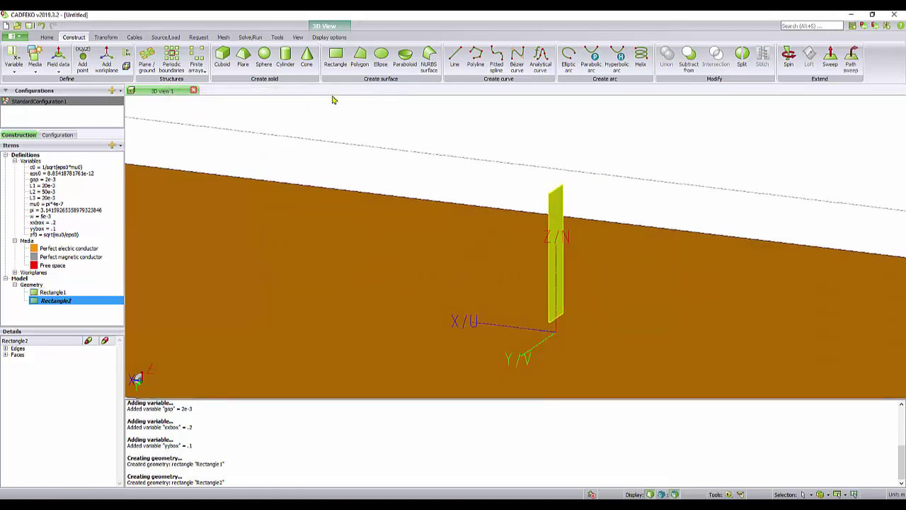
{"action": "left_click", "coordinate": [335, 57]}
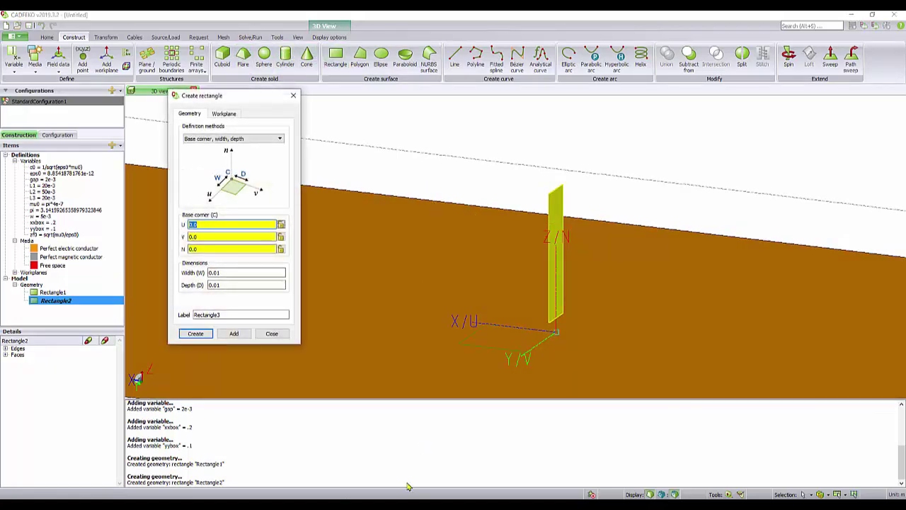
{"action": "key", "text": "alt+Tab"}
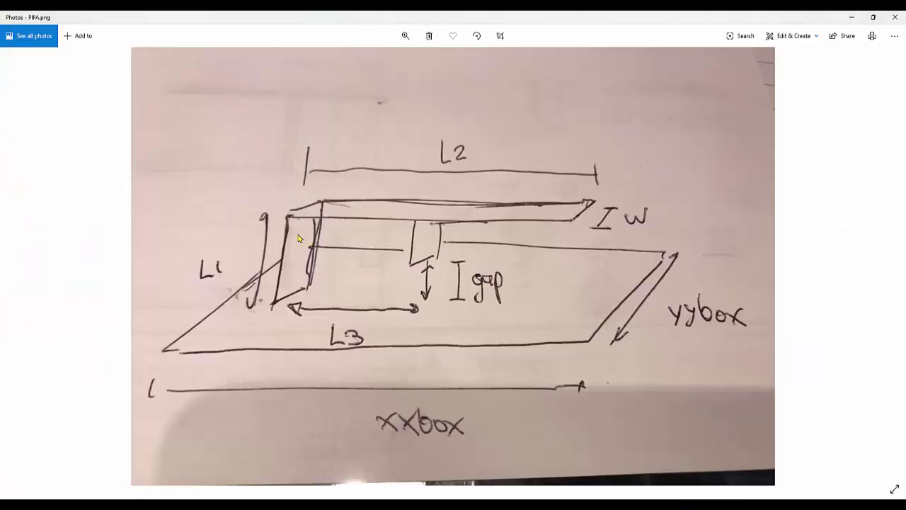
{"action": "key", "text": "alt+Tab"}
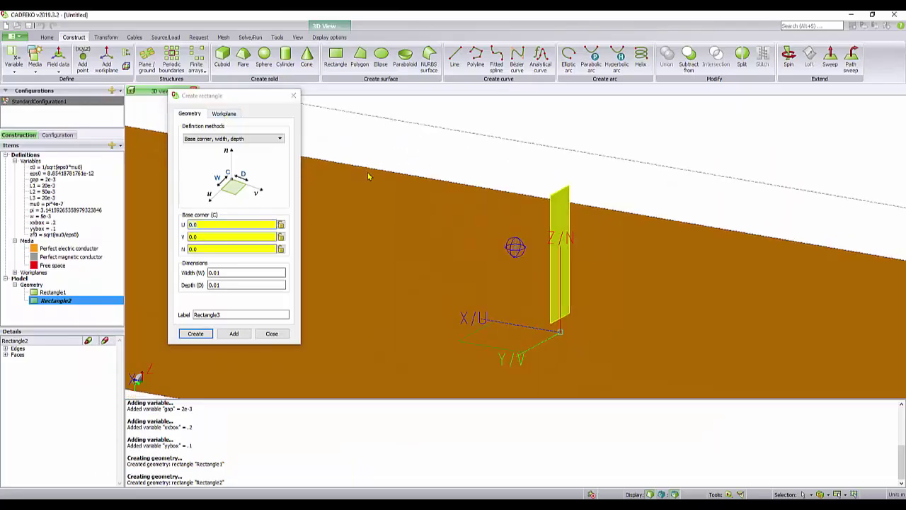
- Rotate the new rectangle's workplane so U points downward
{"action": "left_click", "coordinate": [225, 113]}
{"action": "left_click", "coordinate": [234, 285]}
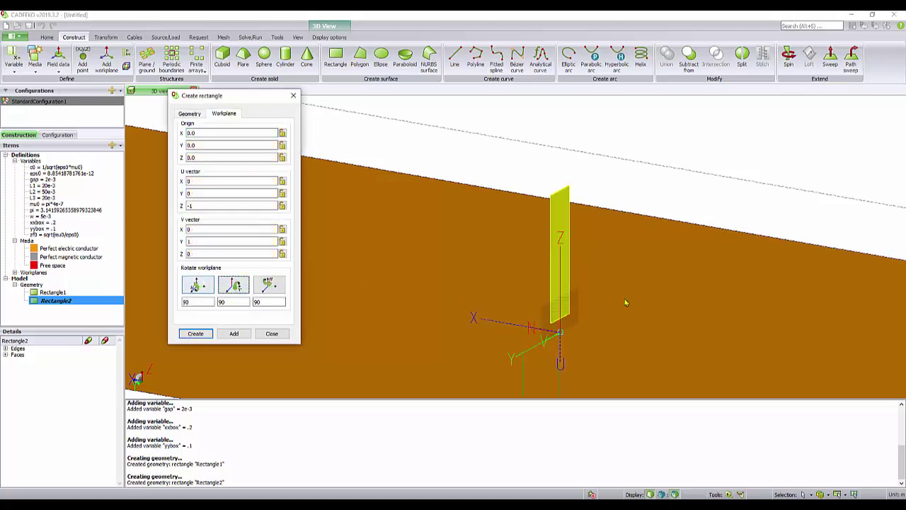
{"action": "middle_click_drag", "start_coordinate": [623, 289], "coordinate": [561, 367]}
{"action": "scroll", "coordinate": [559, 277], "scroll_direction": "up", "scroll_amount": 3}
{"action": "scroll", "coordinate": [558, 278], "scroll_direction": "down", "scroll_amount": 3}
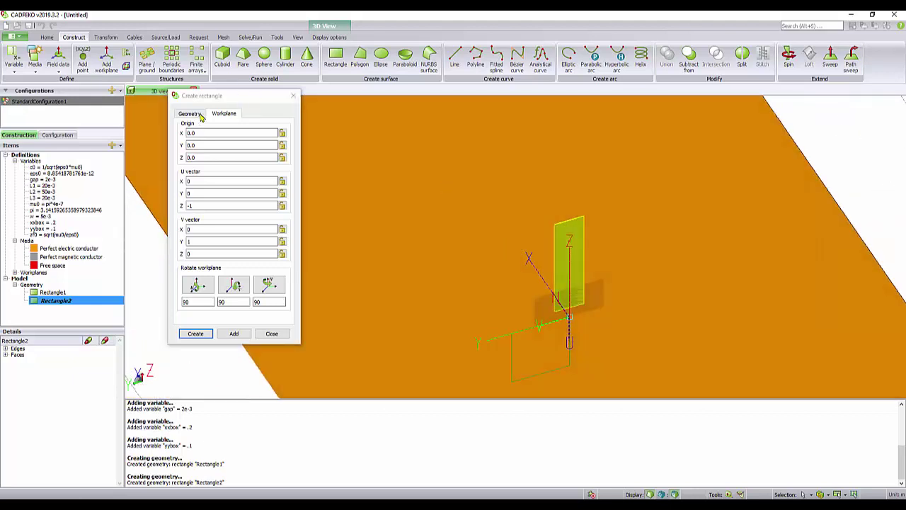
{"action": "middle_click_drag", "start_coordinate": [566, 283], "coordinate": [561, 285]}
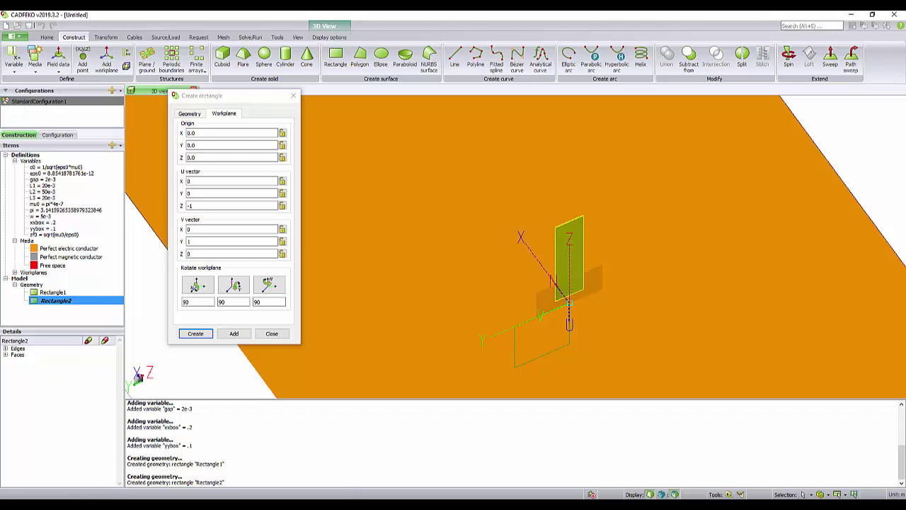
- Set the workplane origin X to L1 after checking the sketch
{"action": "key", "text": "alt+Tab"}
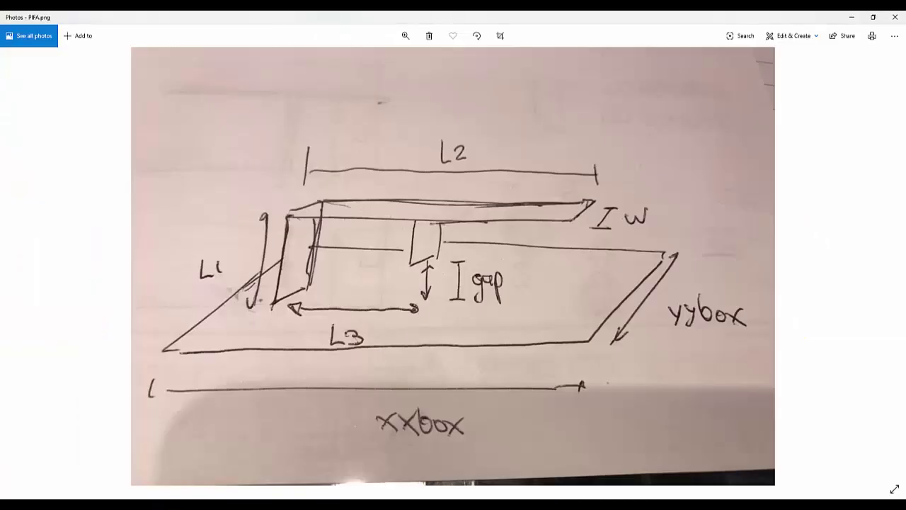
{"action": "key", "text": "alt+Tab"}
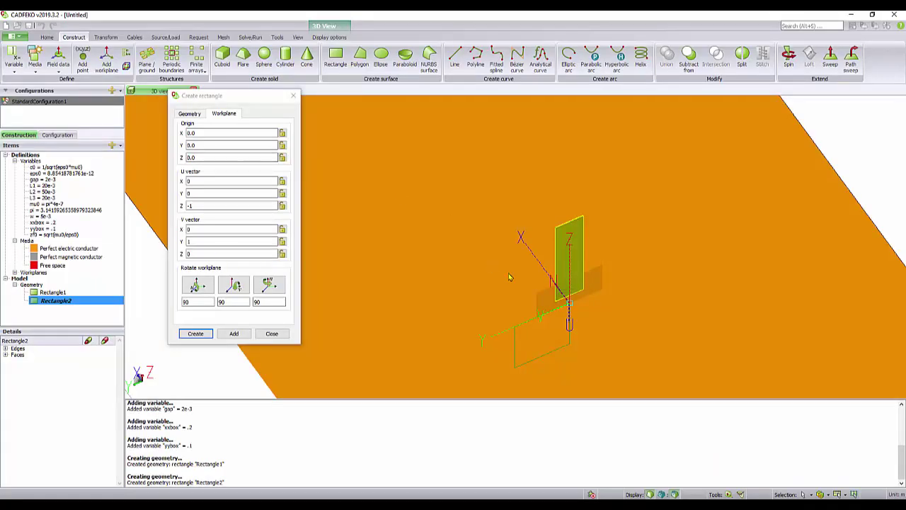
{"action": "left_click", "coordinate": [206, 132]}
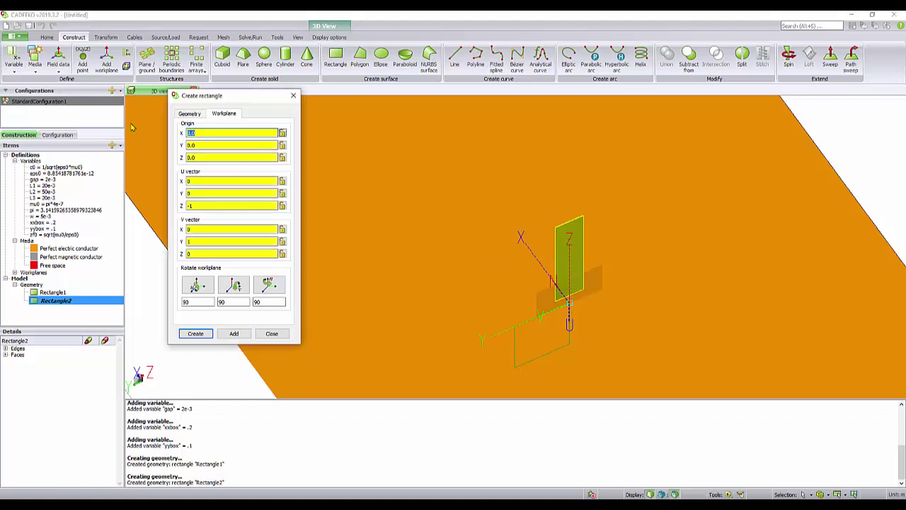
{"action": "type", "text": "L1"}
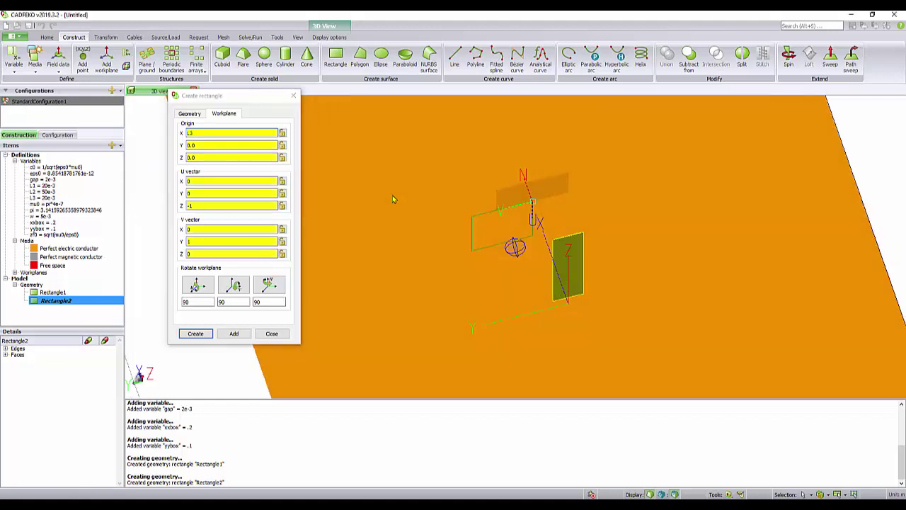
{"action": "left_click", "coordinate": [189, 114]}
- Define Rectangle3 by base centre and set its centre U to -L1/2
{"action": "left_click", "coordinate": [233, 139]}
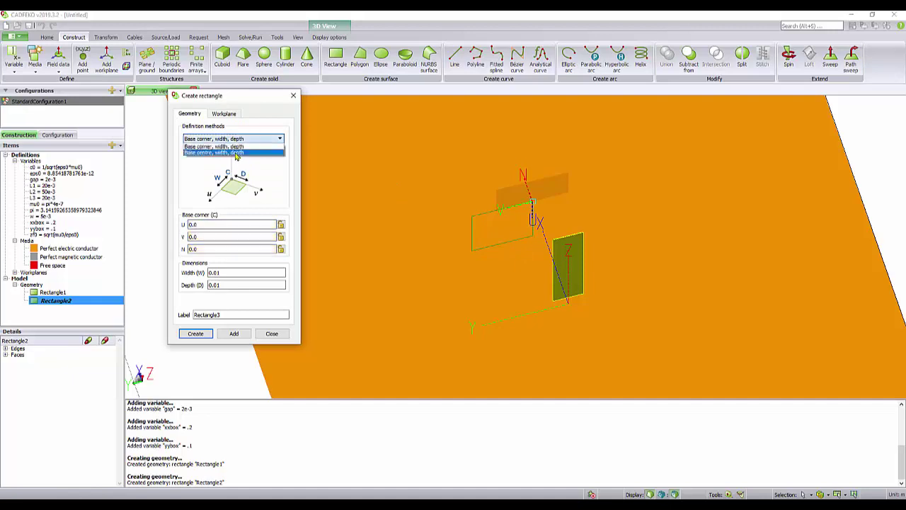
{"action": "left_click", "coordinate": [237, 152]}
{"action": "left_click_drag", "start_coordinate": [477, 183], "coordinate": [638, 112]}
{"action": "left_click", "coordinate": [210, 224]}
{"action": "left_click", "coordinate": [210, 238]}
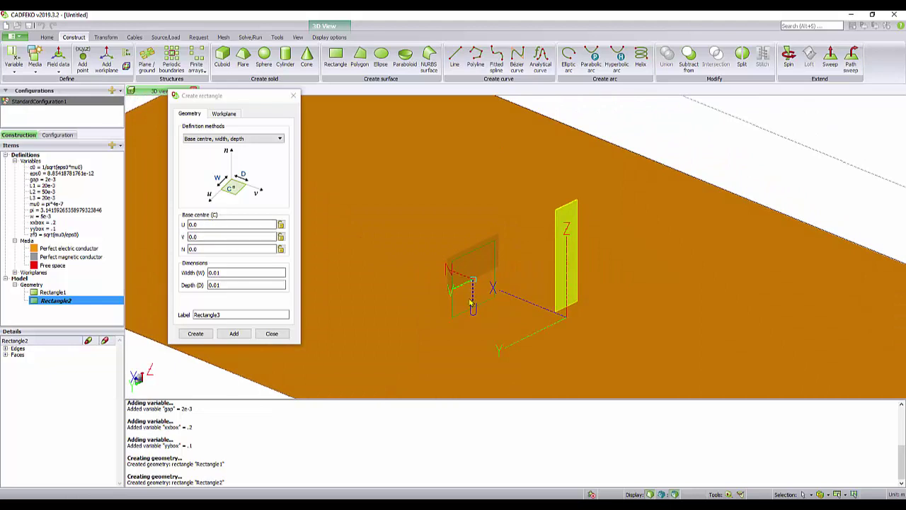
{"action": "left_click", "coordinate": [199, 224]}
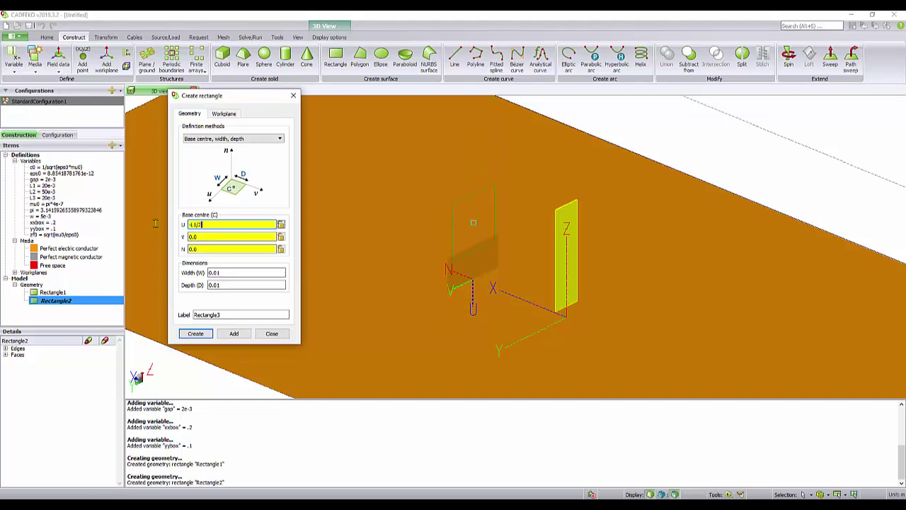
{"action": "left_click_drag", "start_coordinate": [427, 204], "coordinate": [376, 178]}
{"action": "left_click_drag", "start_coordinate": [500, 303], "coordinate": [521, 234]}
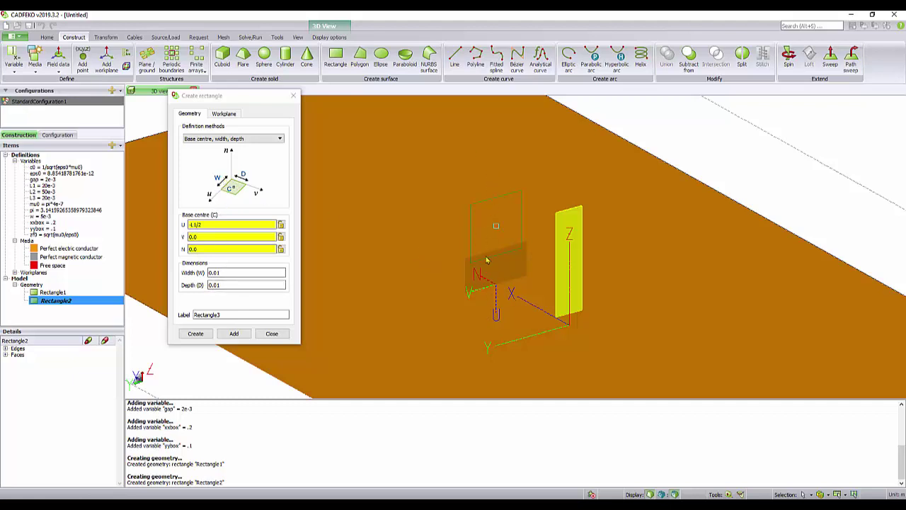
- Create Rectangle3 with width L1 and depth w
{"action": "double_click", "coordinate": [227, 273]}
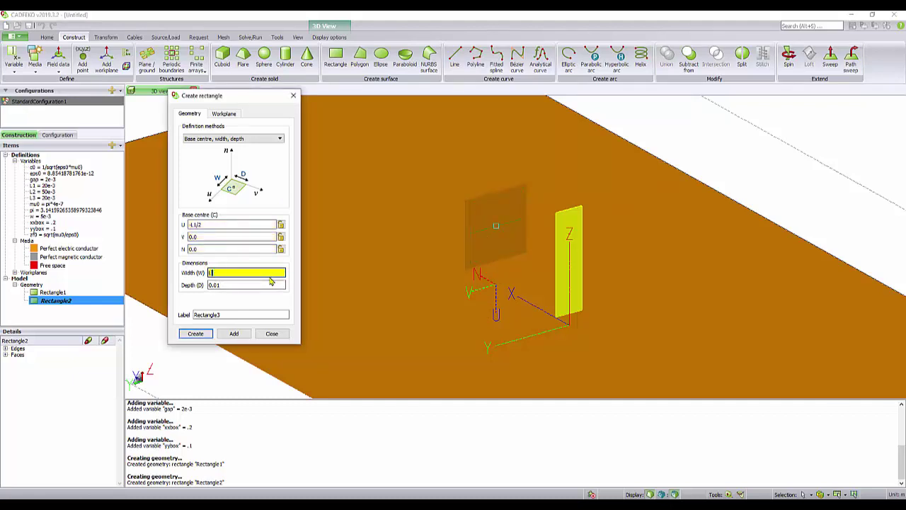
{"action": "type", "text": "L1"}
{"action": "double_click", "coordinate": [237, 284]}
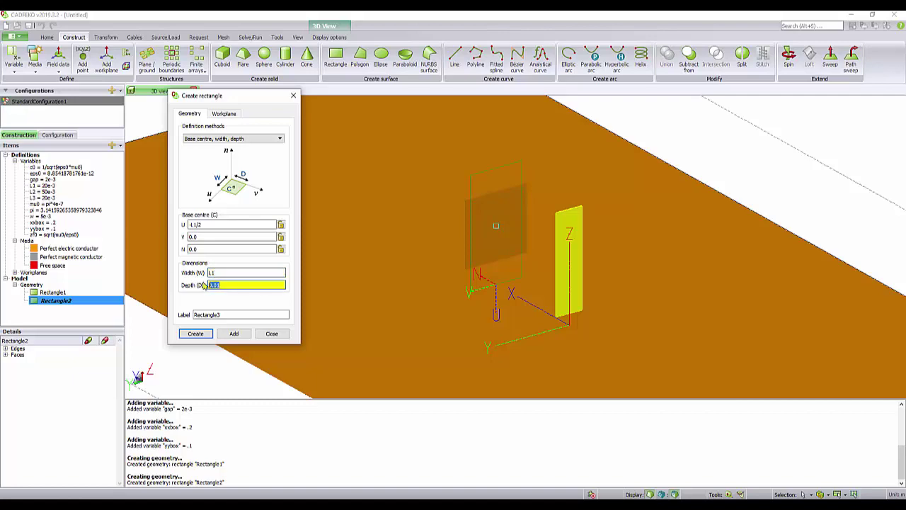
{"action": "type", "text": "w"}
{"action": "mouse_move", "coordinate": [642, 192]}
{"action": "left_mouse_down"}
{"action": "mouse_move", "coordinate": [510, 170]}
{"action": "mouse_move", "coordinate": [387, 130]}
{"action": "mouse_move", "coordinate": [718, 141]}
{"action": "mouse_move", "coordinate": [858, 174]}
{"action": "mouse_move", "coordinate": [607, 169]}
{"action": "mouse_move", "coordinate": [716, 198]}
{"action": "mouse_move", "coordinate": [716, 170]}
{"action": "left_mouse_up"}
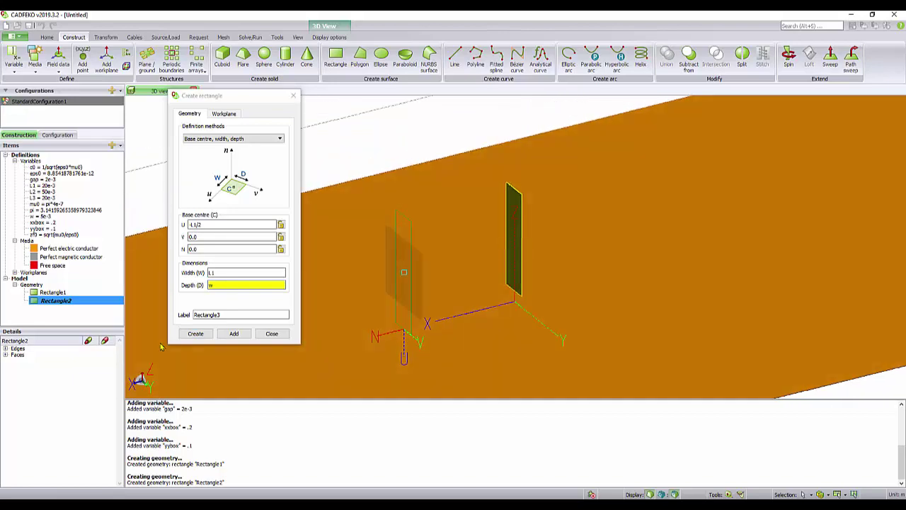
{"action": "left_click", "coordinate": [197, 333]}
{"action": "mouse_move", "coordinate": [554, 273]}
{"action": "left_mouse_down"}
{"action": "mouse_move", "coordinate": [370, 219]}
{"action": "mouse_move", "coordinate": [356, 201]}
{"action": "mouse_move", "coordinate": [286, 234]}
{"action": "mouse_move", "coordinate": [568, 242]}
{"action": "mouse_move", "coordinate": [680, 263]}
{"action": "mouse_move", "coordinate": [503, 236]}
{"action": "left_mouse_up"}
- Start Rectangle4 defined by base centre, width, depth, and set its workplane origin X to L3
{"action": "key", "text": "alt+Tab"}
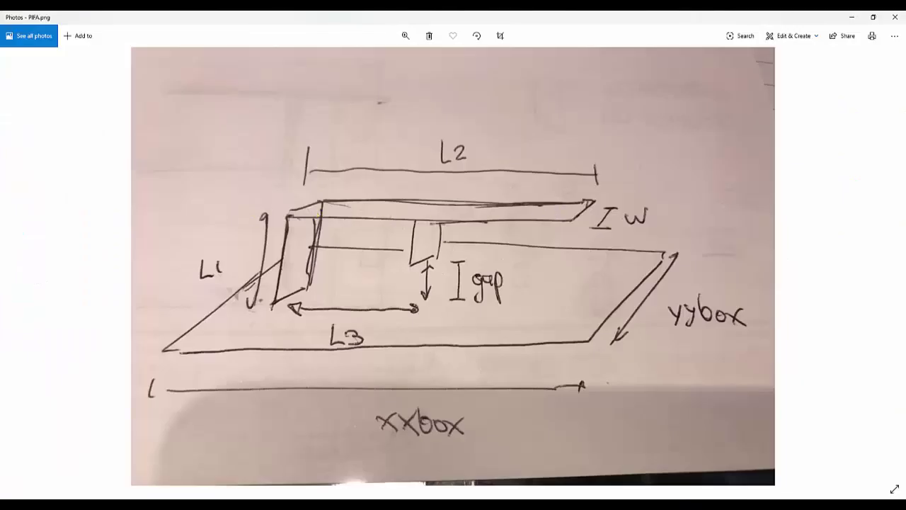
{"action": "key", "text": "alt+Tab"}
{"action": "mouse_move", "coordinate": [308, 192]}
{"action": "left_mouse_down"}
{"action": "mouse_move", "coordinate": [383, 124]}
{"action": "mouse_move", "coordinate": [336, 115]}
{"action": "left_mouse_up"}
{"action": "left_click", "coordinate": [336, 57]}
{"action": "mouse_move", "coordinate": [599, 209]}
{"action": "left_mouse_down"}
{"action": "mouse_move", "coordinate": [572, 248]}
{"action": "mouse_move", "coordinate": [510, 287]}
{"action": "left_mouse_up"}
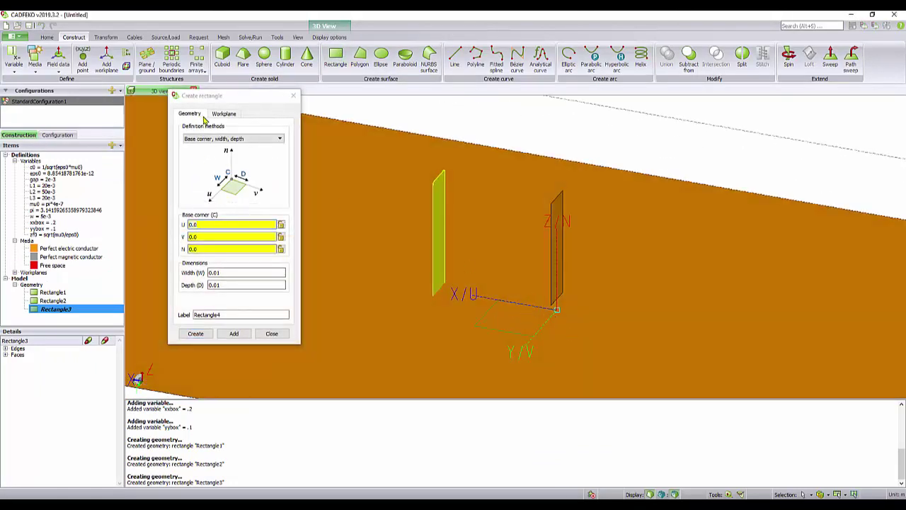
{"action": "left_click", "coordinate": [237, 140]}
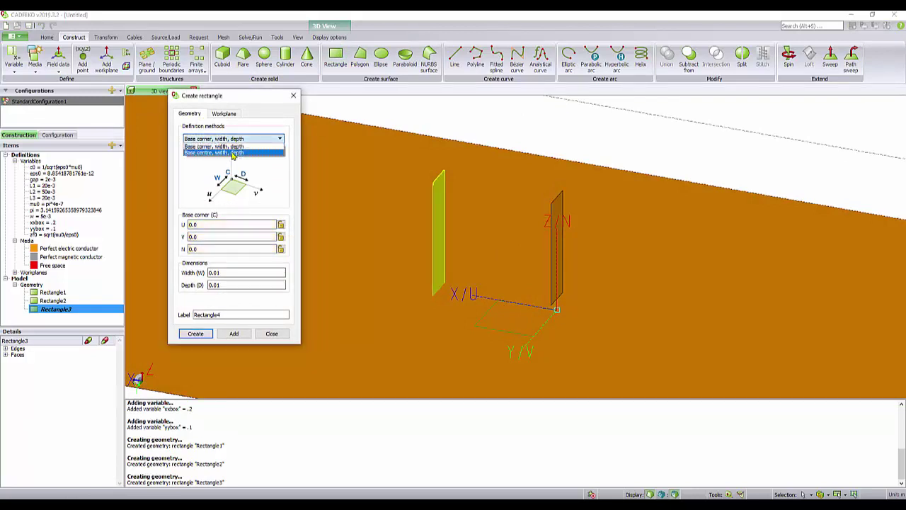
{"action": "left_click", "coordinate": [233, 154]}
{"action": "left_click_drag", "start_coordinate": [496, 234], "coordinate": [516, 243]}
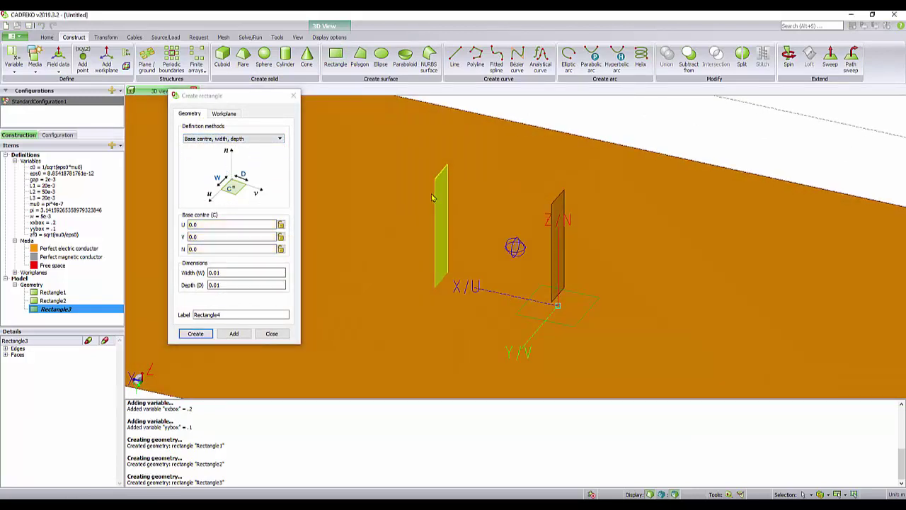
{"action": "left_click", "coordinate": [225, 114]}
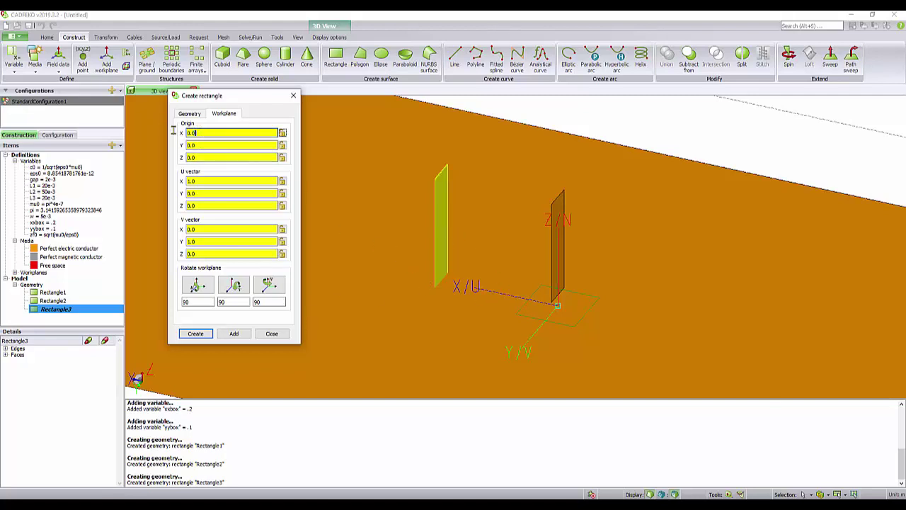
{"action": "type", "text": "L3"}
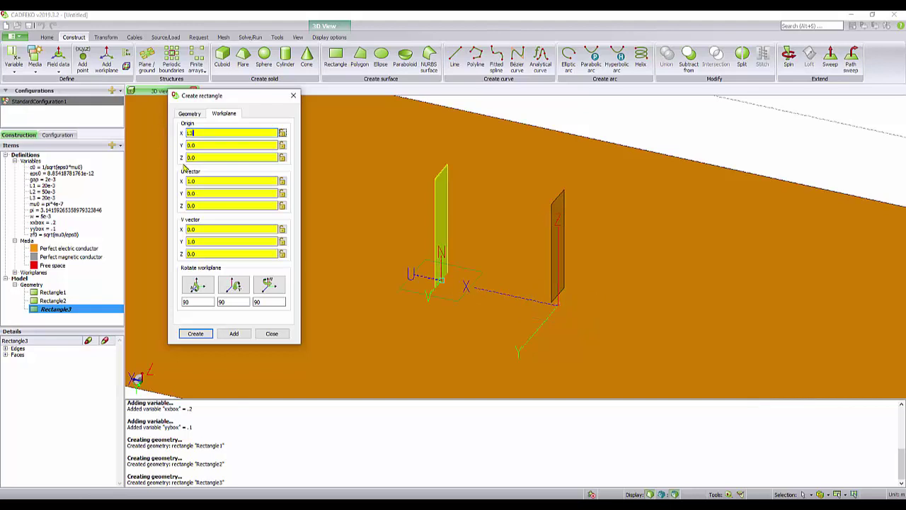
- Set the new rectangle's base centre U coordinate to -L2/2
{"action": "left_click", "coordinate": [191, 115]}
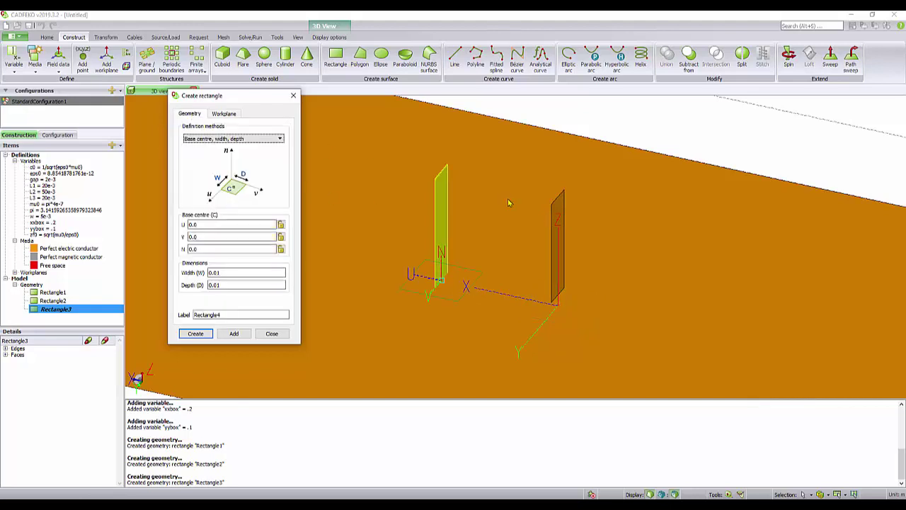
{"action": "mouse_move", "coordinate": [449, 204]}
{"action": "left_mouse_down"}
{"action": "mouse_move", "coordinate": [515, 217]}
{"action": "mouse_move", "coordinate": [472, 240]}
{"action": "left_mouse_up"}
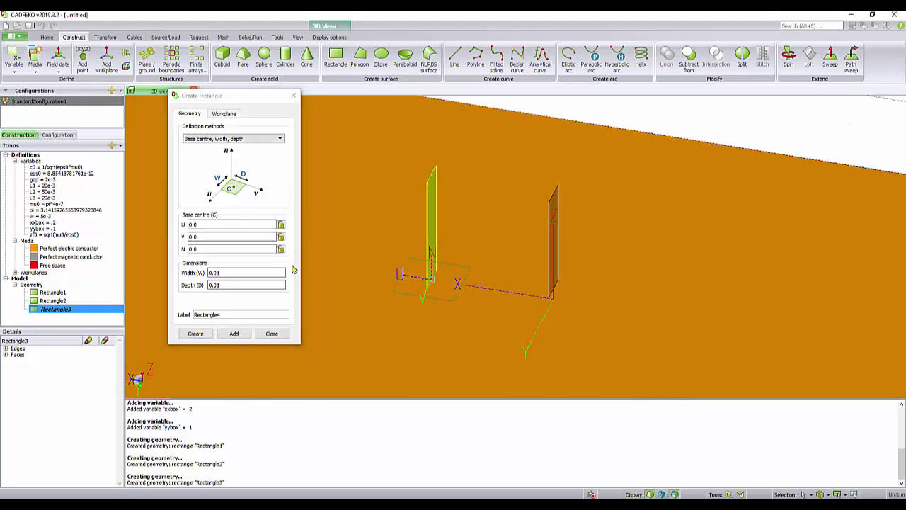
{"action": "left_click", "coordinate": [227, 224]}
{"action": "type", "text": "-L2/2"}
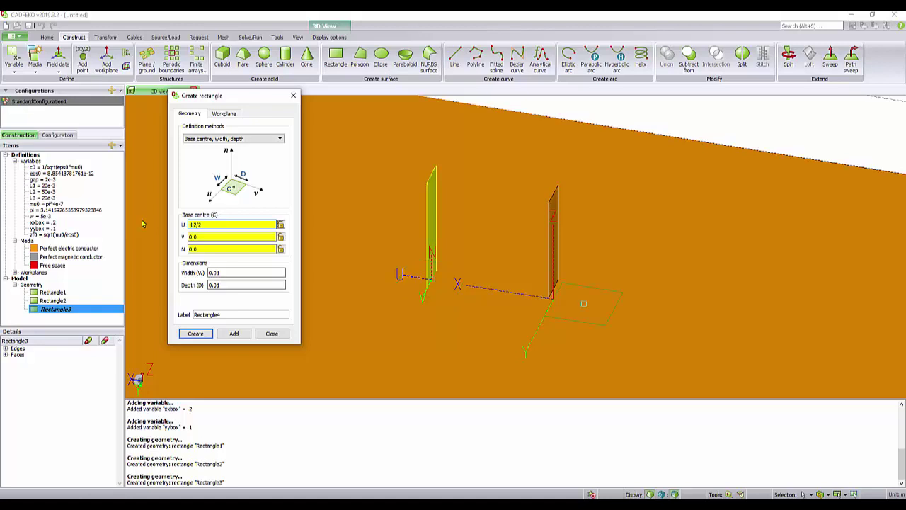
{"action": "key", "text": "alt+Tab"}
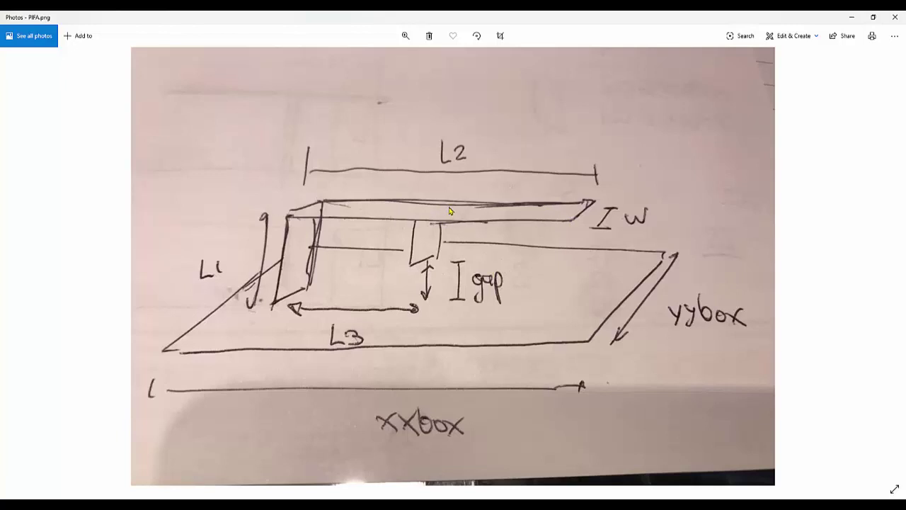
{"action": "key", "text": "alt+Tab"}
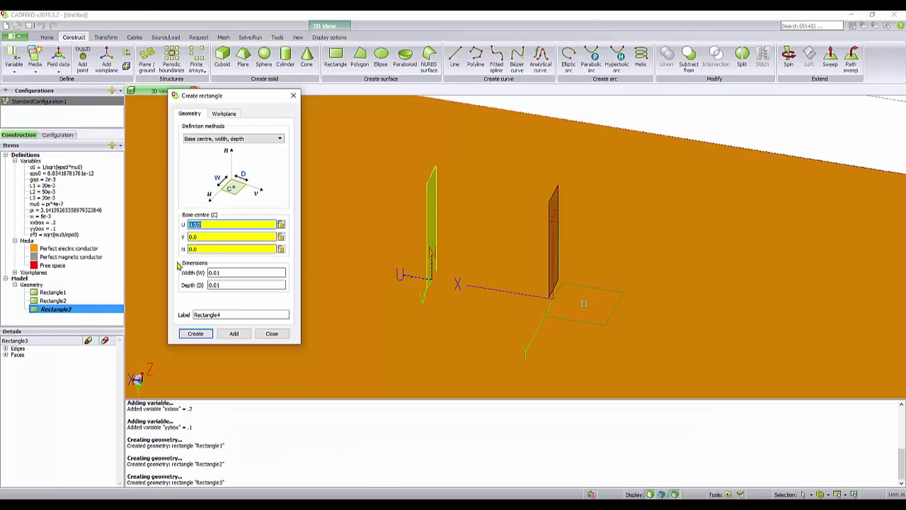
{"action": "left_click_drag", "start_coordinate": [500, 251], "coordinate": [517, 249]}
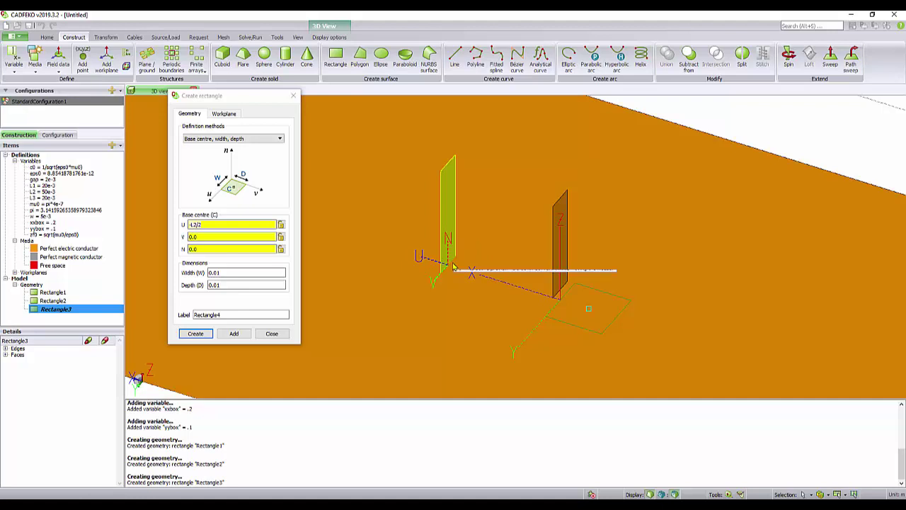
- Give the rectangle a width of L2 and a depth of w
{"action": "left_click", "coordinate": [221, 273]}
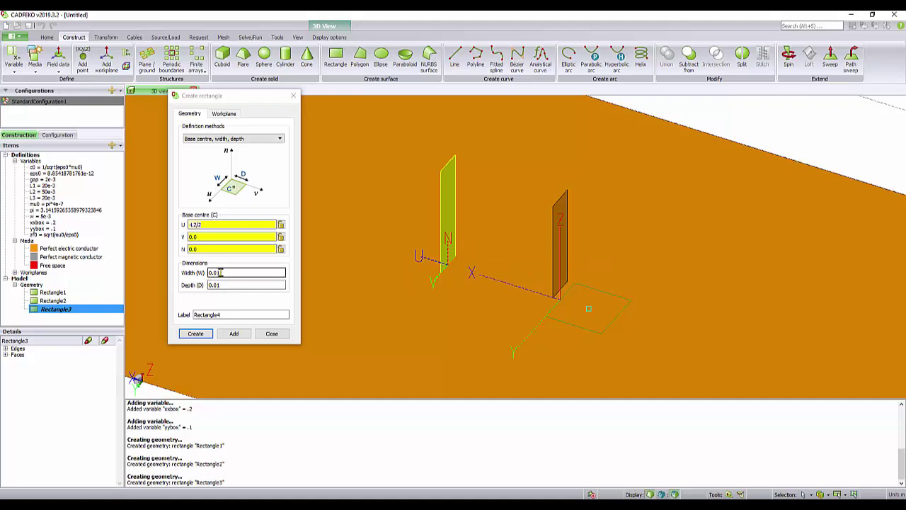
{"action": "left_click", "coordinate": [183, 276]}
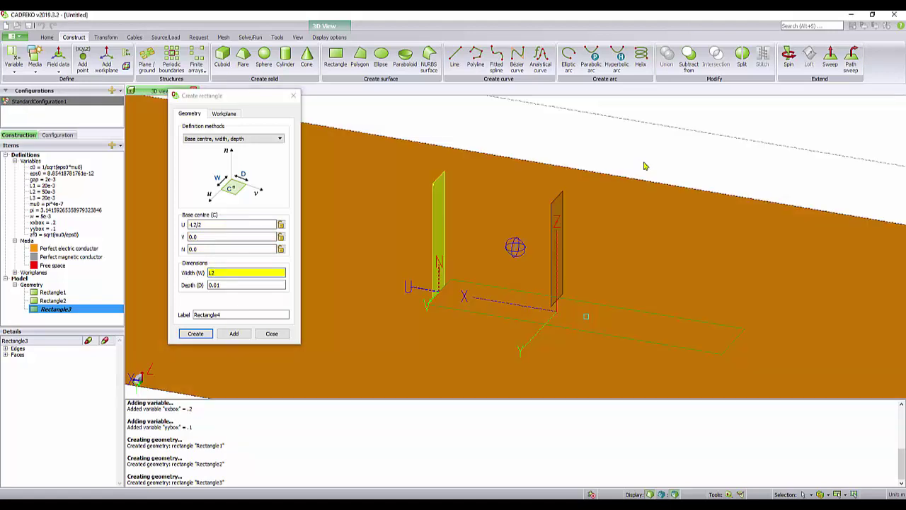
{"action": "left_click_drag", "start_coordinate": [645, 165], "coordinate": [461, 245]}
{"action": "left_click", "coordinate": [182, 283]}
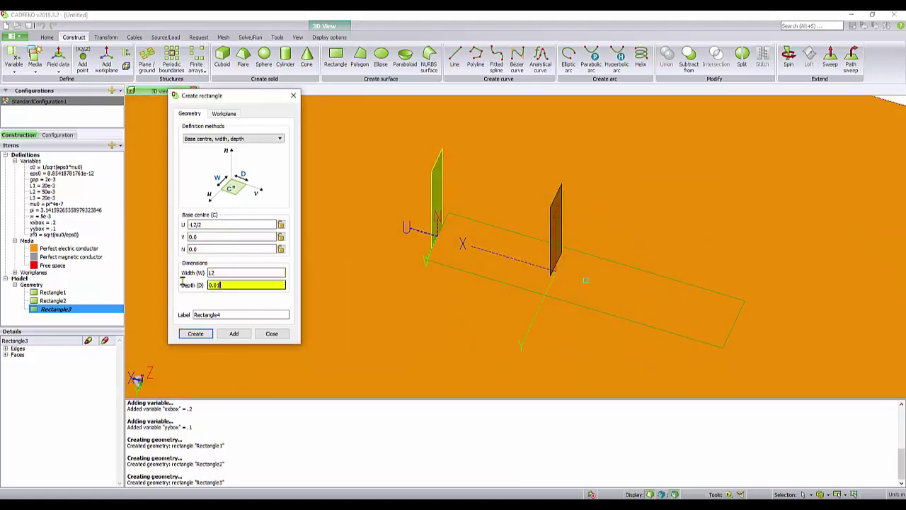
{"action": "type", "text": "w"}
{"action": "left_click", "coordinate": [509, 218]}
{"action": "left_click_drag", "start_coordinate": [509, 218], "coordinate": [516, 245]}
{"action": "left_click", "coordinate": [181, 278]}
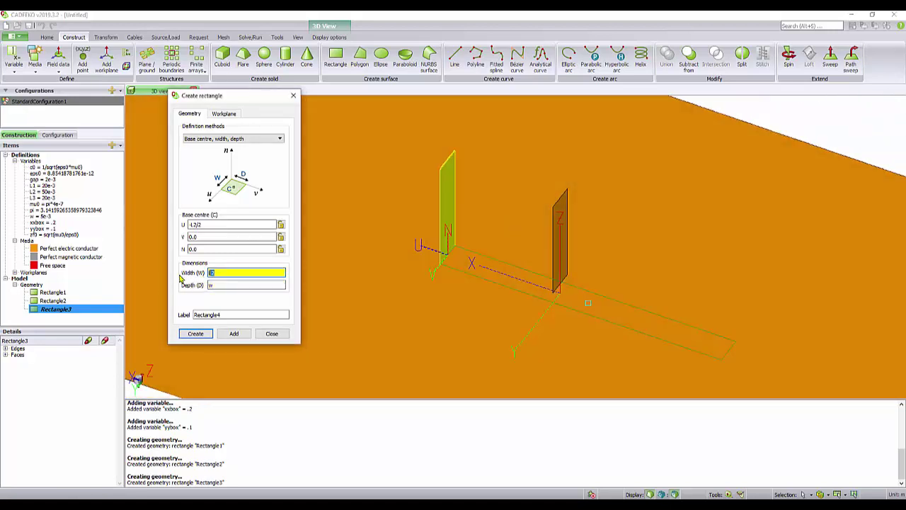
{"action": "type", "text": "w"}
{"action": "left_click", "coordinate": [199, 283]}
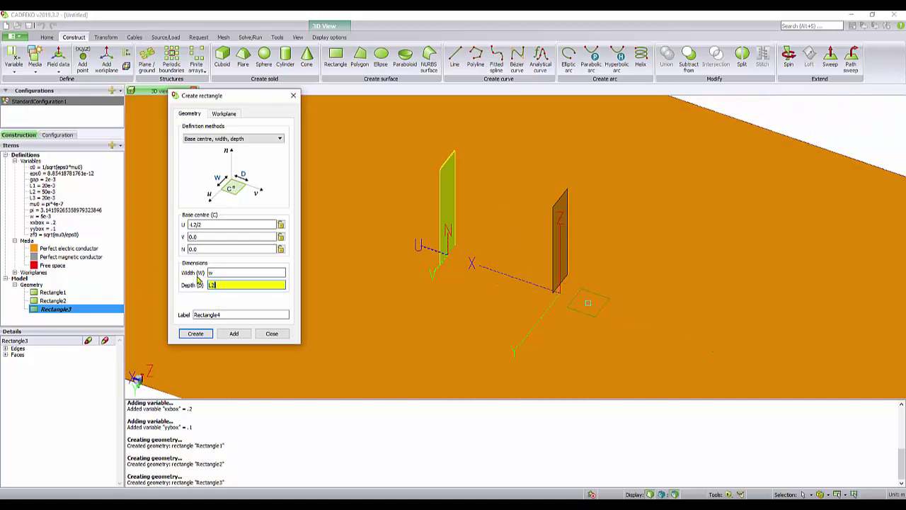
{"action": "type", "text": "L2"}
{"action": "key", "text": "Return"}
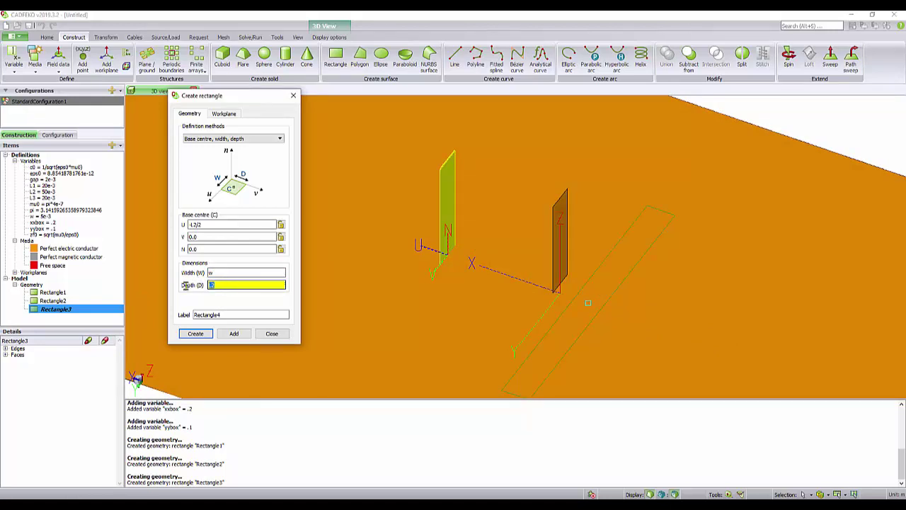
{"action": "left_click", "coordinate": [188, 274]}
{"action": "type", "text": "L2"}
{"action": "key", "text": "Tab"}
{"action": "type", "text": "w"}
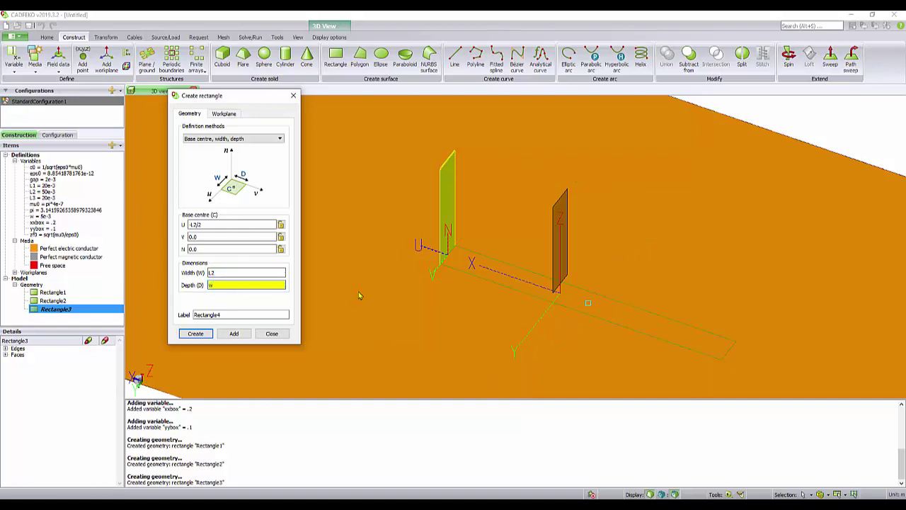
{"action": "left_click_drag", "start_coordinate": [360, 298], "coordinate": [706, 148]}
{"action": "left_click_drag", "start_coordinate": [558, 218], "coordinate": [517, 243]}
- Raise the base centre N to L1 and create Rectangle4 as the top plate
{"action": "left_click", "coordinate": [201, 249]}
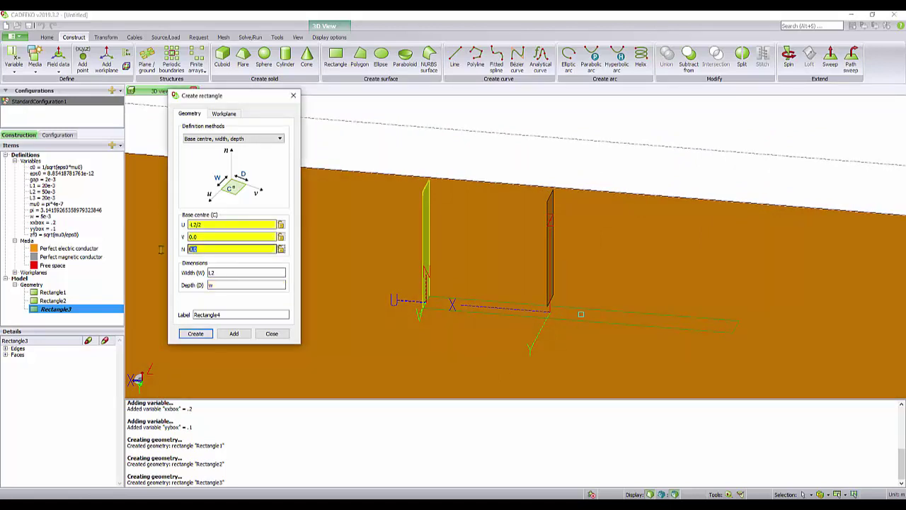
{"action": "double_click", "coordinate": [201, 250]}
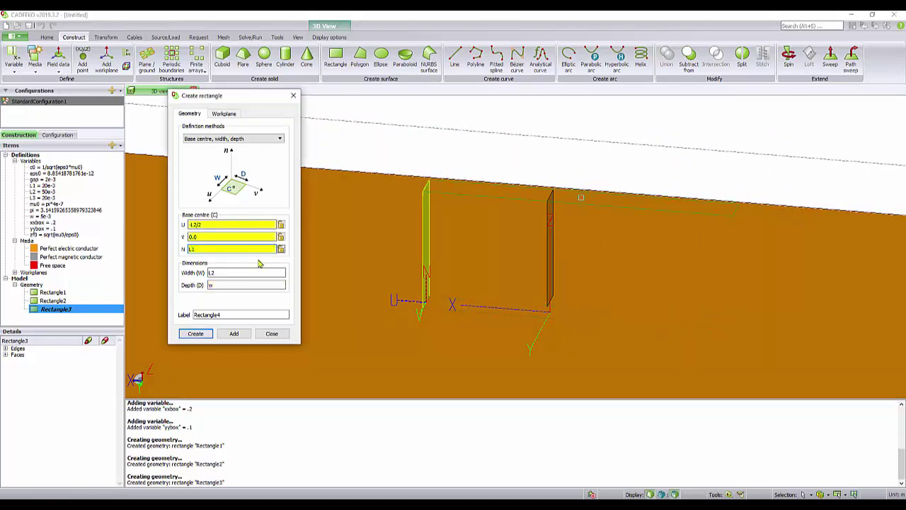
{"action": "key", "text": "alt+Tab"}
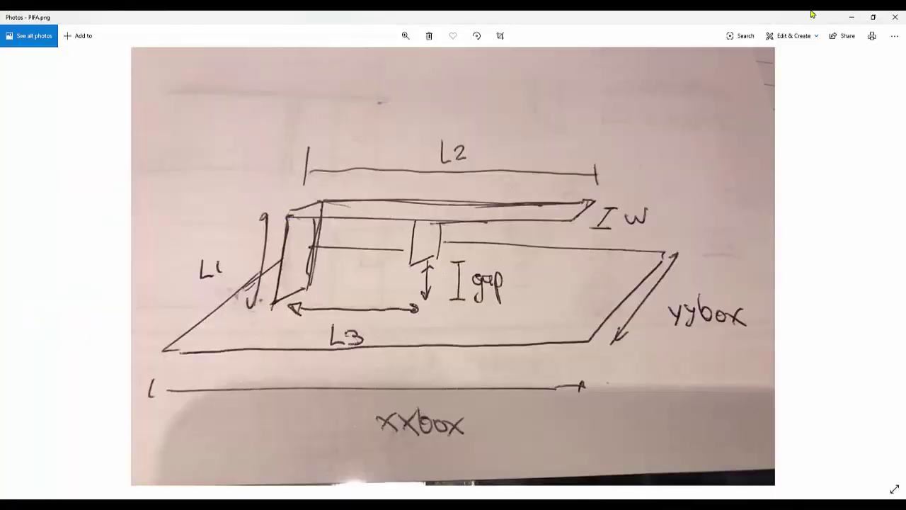
{"action": "key", "text": "alt+Tab"}
{"action": "left_click", "coordinate": [196, 334]}
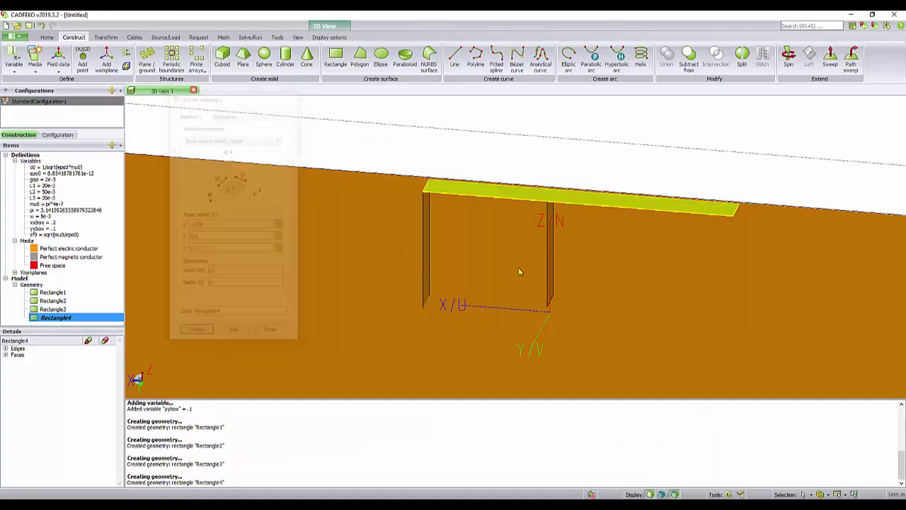
{"action": "middle_click_drag", "start_coordinate": [526, 269], "coordinate": [623, 234]}
- Create Line1 from the origin to end point (0, 0, gap)
{"action": "left_click", "coordinate": [455, 57]}
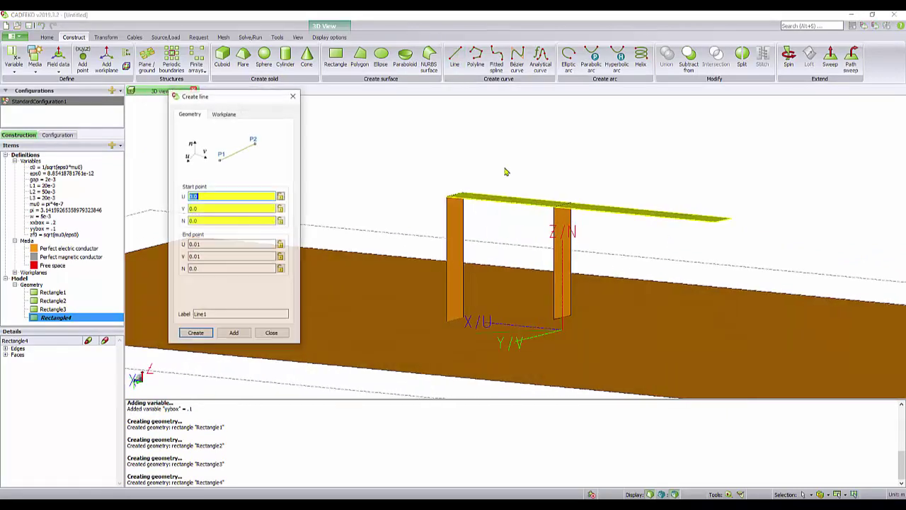
{"action": "left_click", "coordinate": [219, 244]}
{"action": "key", "text": "Tab"}
{"action": "type", "text": "0"}
{"action": "key", "text": "Tab"}
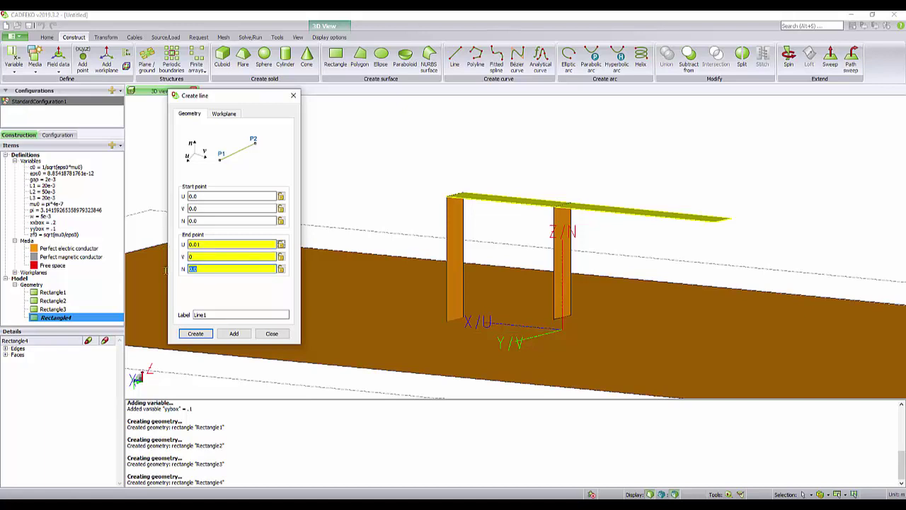
{"action": "left_click", "coordinate": [195, 334]}
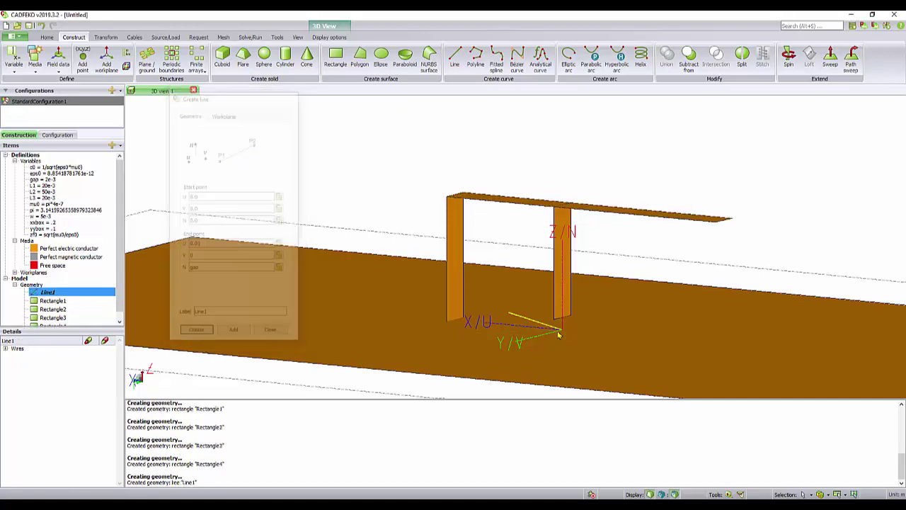
- Correct Line1's end point U coordinate to 0
{"action": "double_click", "coordinate": [47, 293]}
{"action": "left_click", "coordinate": [186, 245]}
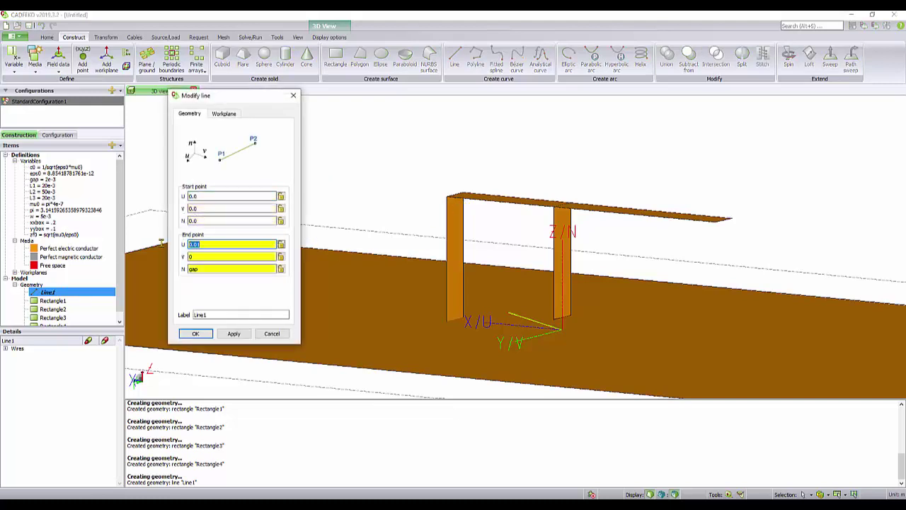
{"action": "type", "text": "0"}
{"action": "left_click", "coordinate": [202, 335]}
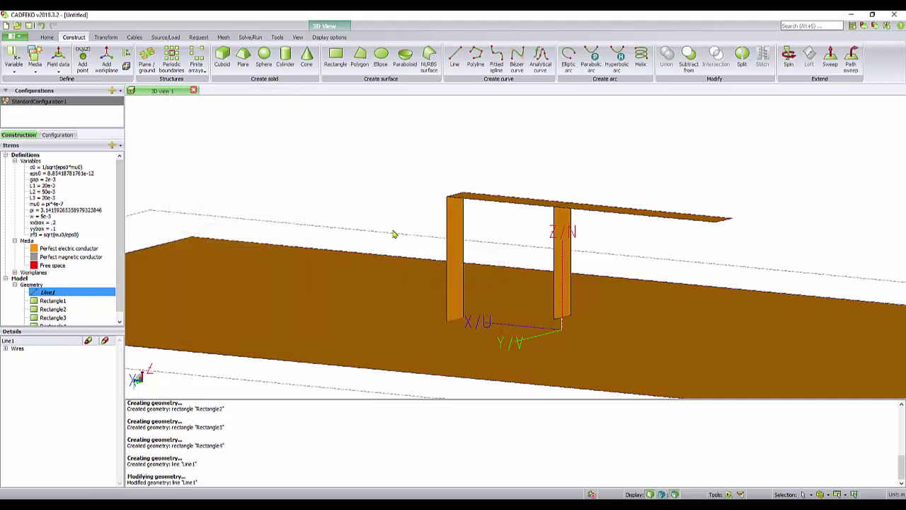
{"action": "scroll", "coordinate": [516, 247], "scroll_direction": "up", "scroll_amount": 8}
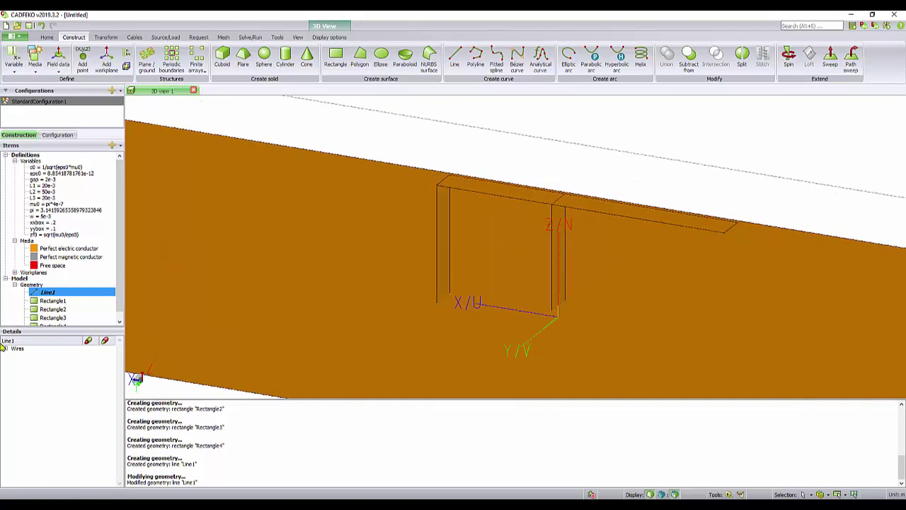
- Create wire port Port1 on the feed wire
{"action": "right_click", "coordinate": [22, 351]}
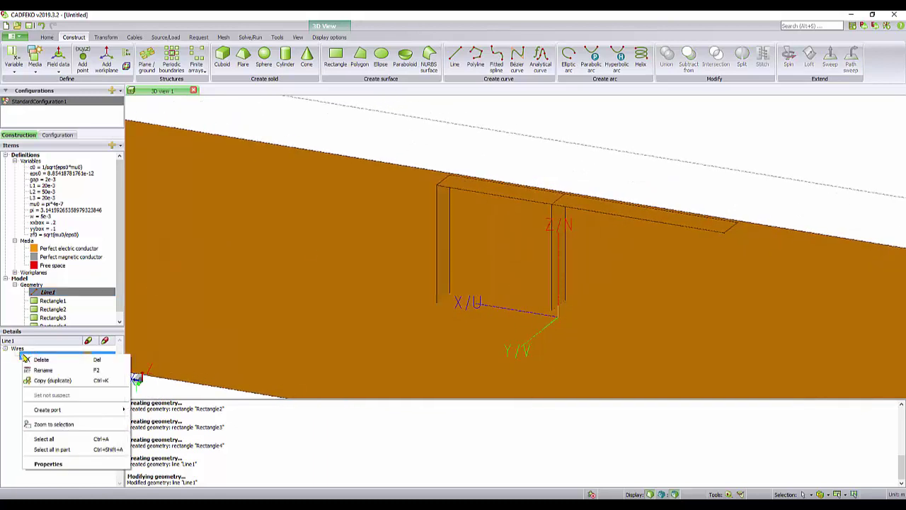
{"action": "mouse_move", "coordinate": [70, 409]}
{"action": "left_click", "coordinate": [154, 411]}
{"action": "left_click", "coordinate": [521, 272]}
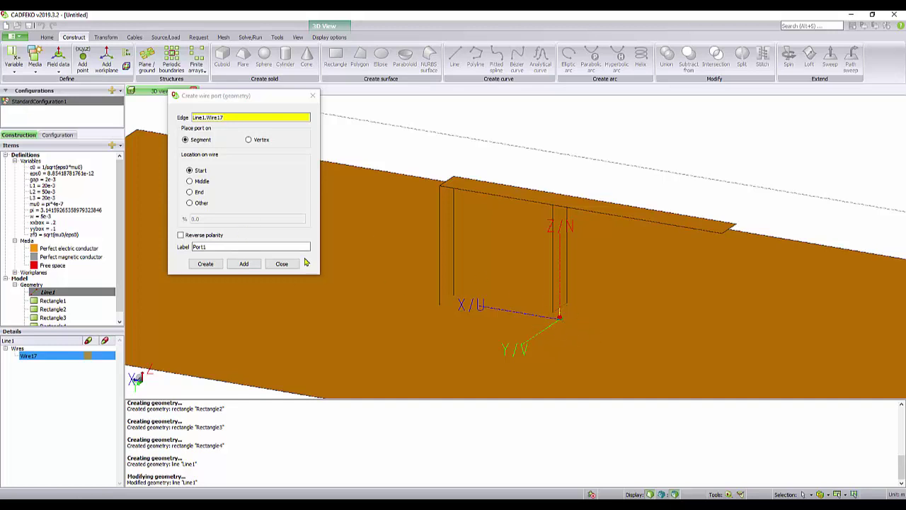
{"action": "left_click", "coordinate": [206, 263]}
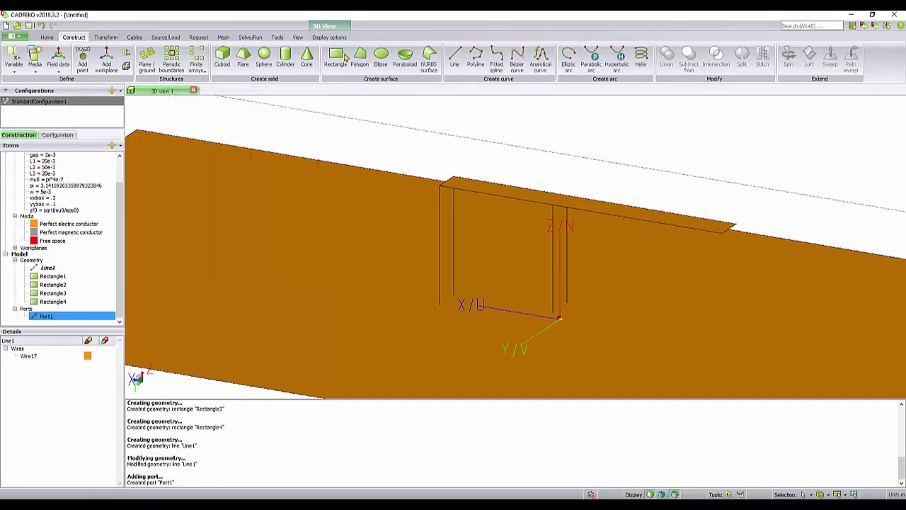
- Add VoltageSource1 on Port1 with 1 V, 0° and 50 Ω
{"action": "left_click", "coordinate": [165, 37]}
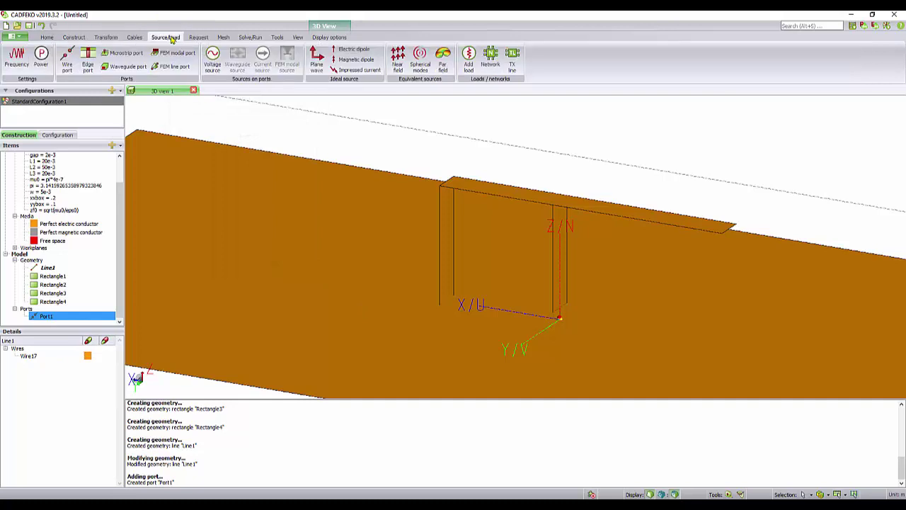
{"action": "left_click", "coordinate": [212, 58]}
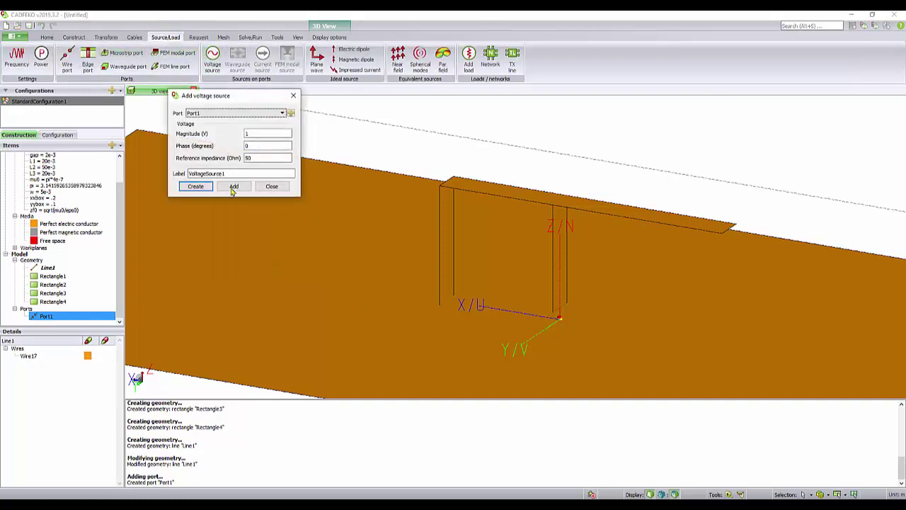
{"action": "left_click", "coordinate": [197, 186]}
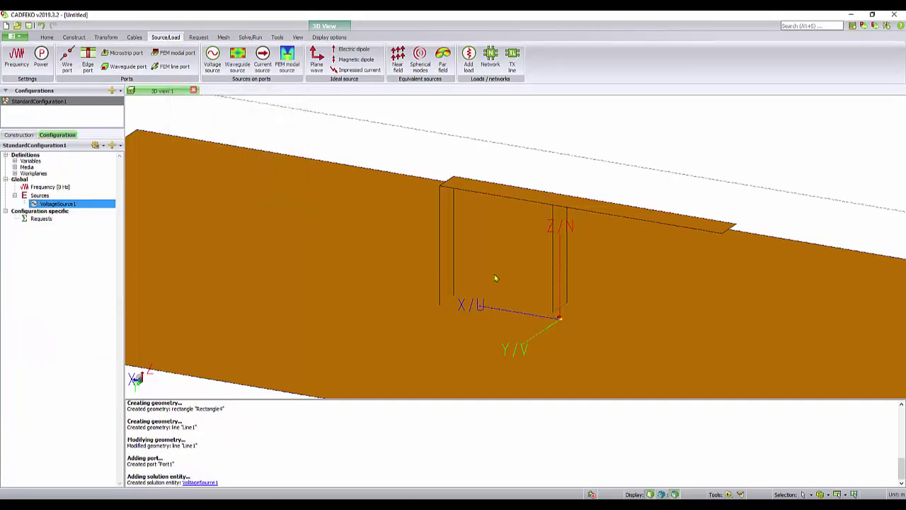
{"action": "middle_click_drag", "start_coordinate": [496, 275], "coordinate": [408, 246]}
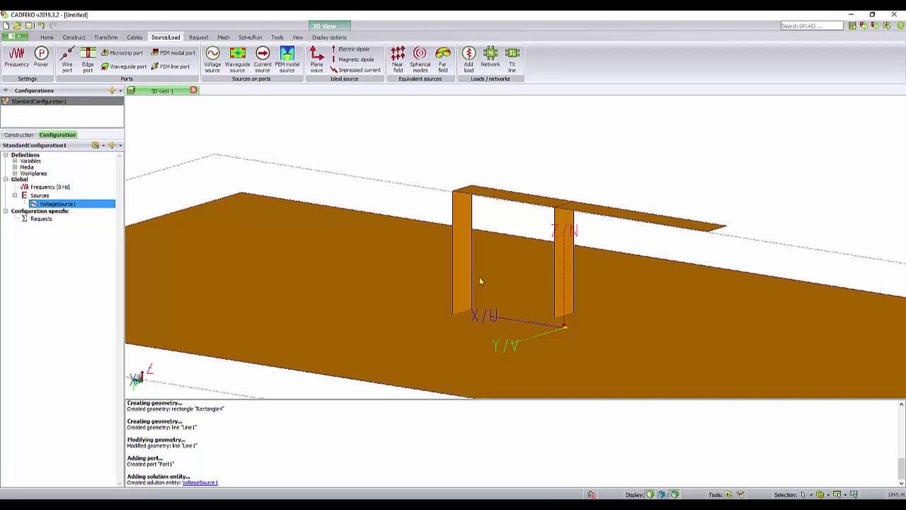
{"action": "middle_click_drag", "start_coordinate": [480, 282], "coordinate": [514, 247]}
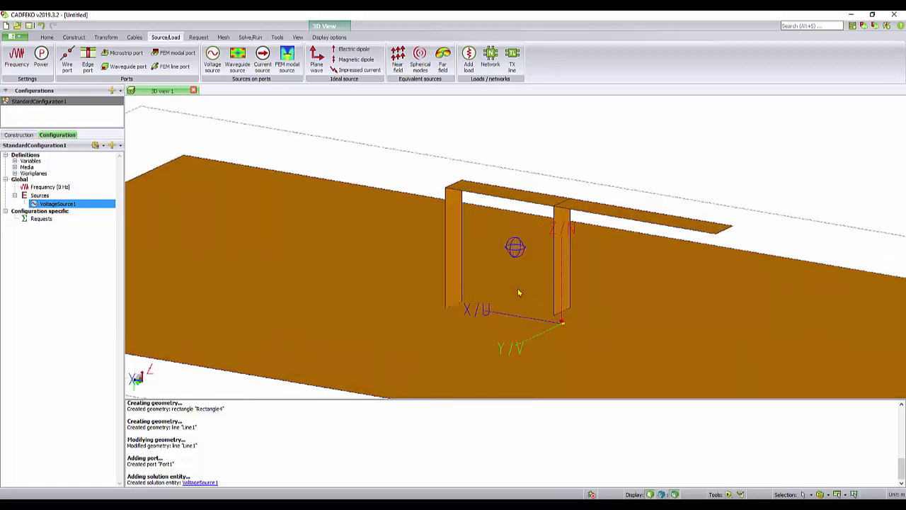
{"action": "left_click", "coordinate": [547, 335]}
{"action": "scroll", "coordinate": [552, 336], "scroll_direction": "down", "scroll_amount": 3}
{"action": "scroll", "coordinate": [563, 338], "scroll_direction": "up", "scroll_amount": 2}
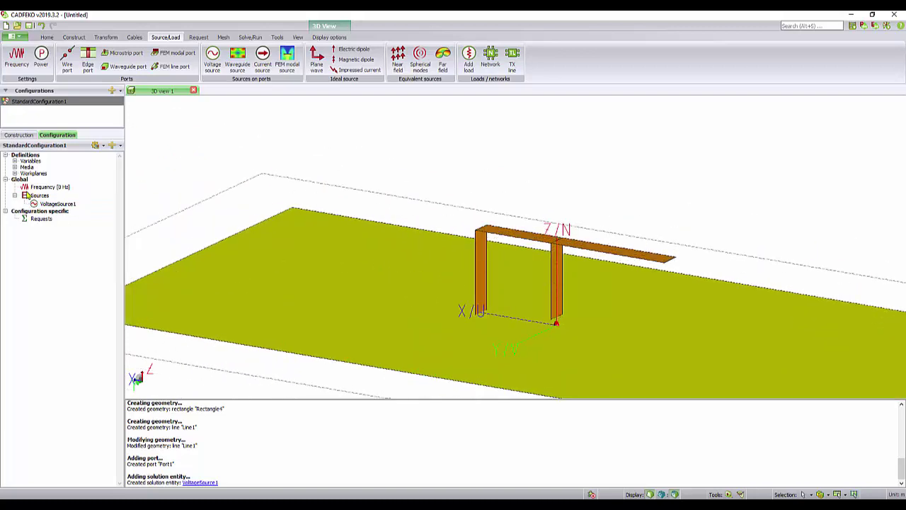
- Select Rectangle1–4 and Line1 together in the geometry tree
{"action": "left_click", "coordinate": [17, 135]}
{"action": "left_click", "coordinate": [58, 301]}
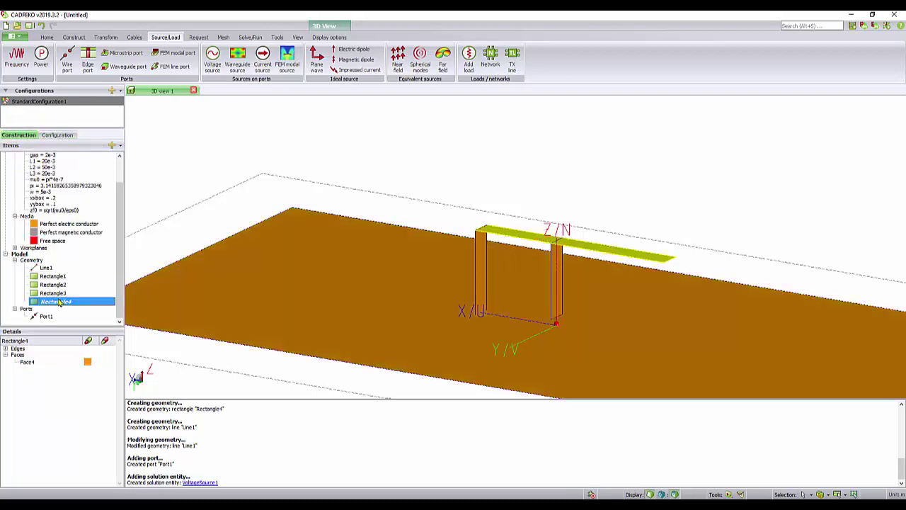
{"action": "left_click", "coordinate": [61, 293], "text": "shift"}
{"action": "left_click", "coordinate": [61, 284], "text": "shift"}
{"action": "left_click", "coordinate": [58, 276], "text": "shift"}
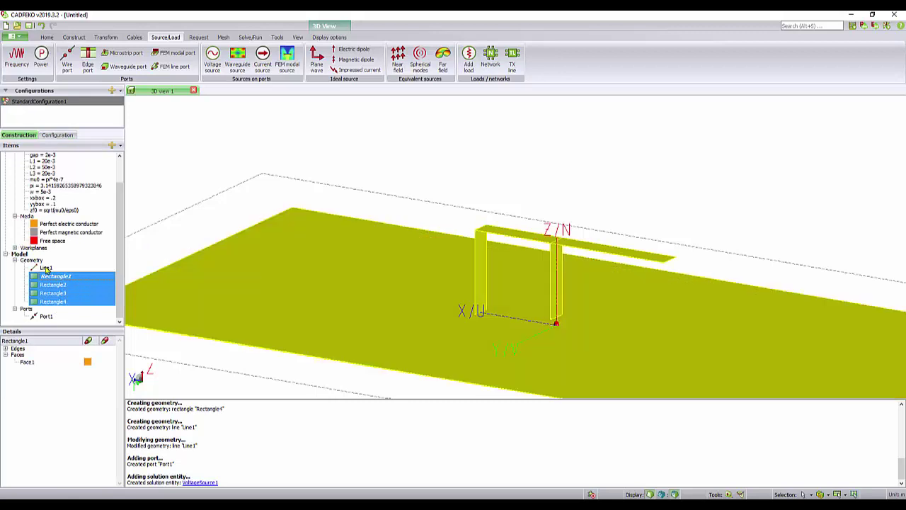
{"action": "left_click", "coordinate": [47, 268], "text": "shift"}
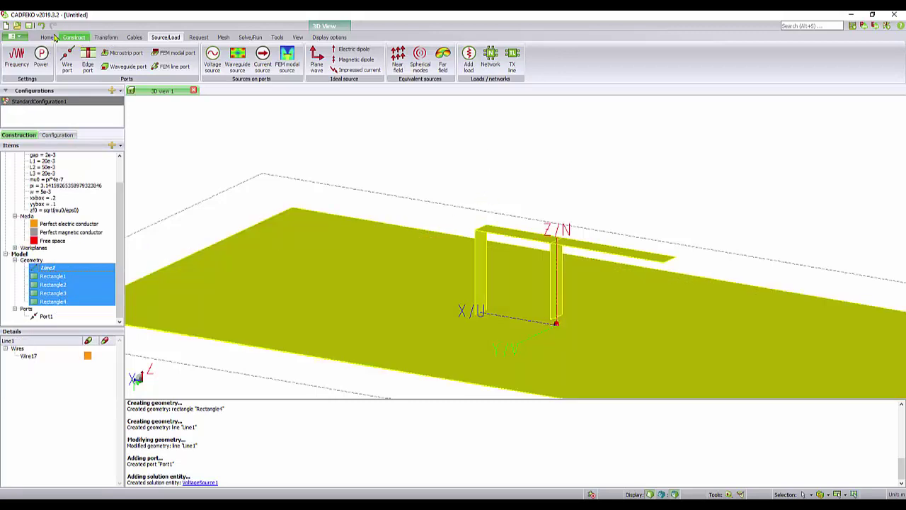
- Union the selected parts into Union1 and compare the model with the PIFA sketch
{"action": "left_click", "coordinate": [47, 37]}
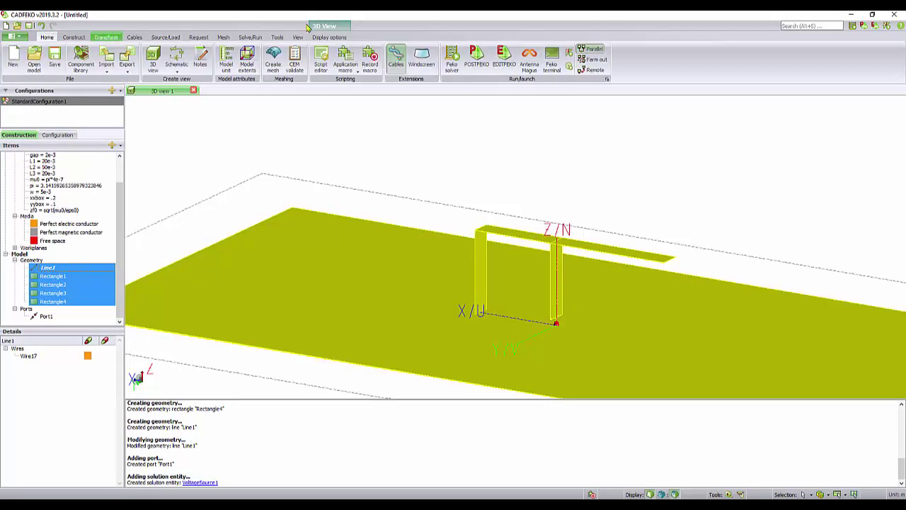
{"action": "left_click", "coordinate": [73, 36]}
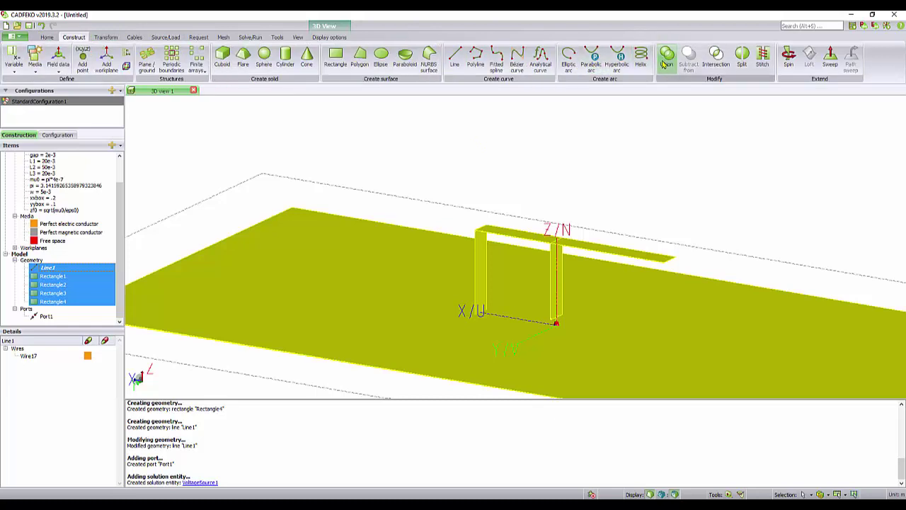
{"action": "left_click", "coordinate": [666, 60]}
{"action": "left_click_drag", "start_coordinate": [458, 265], "coordinate": [439, 261]}
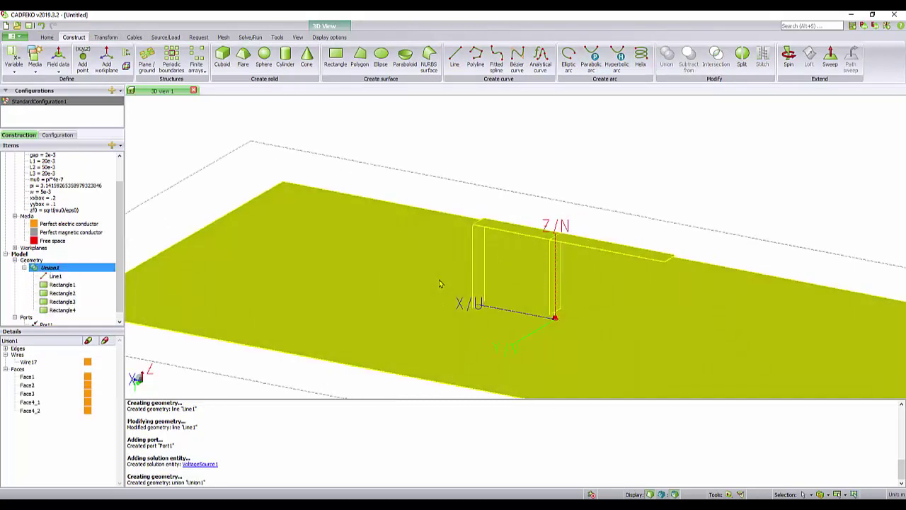
{"action": "scroll", "coordinate": [406, 207], "scroll_direction": "up", "scroll_amount": 2}
{"action": "scroll", "coordinate": [404, 213], "scroll_direction": "down", "scroll_amount": 3}
{"action": "scroll", "coordinate": [405, 212], "scroll_direction": "up", "scroll_amount": 1}
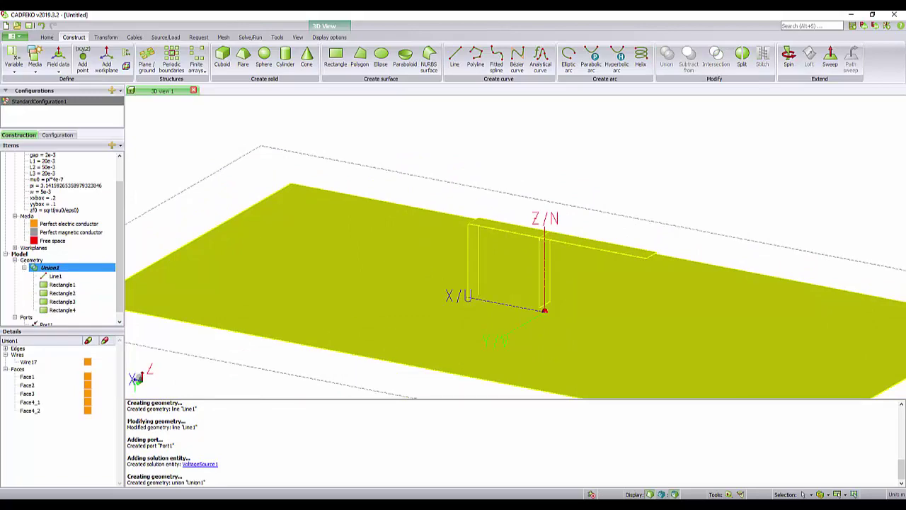
{"action": "key", "text": "alt+Tab"}
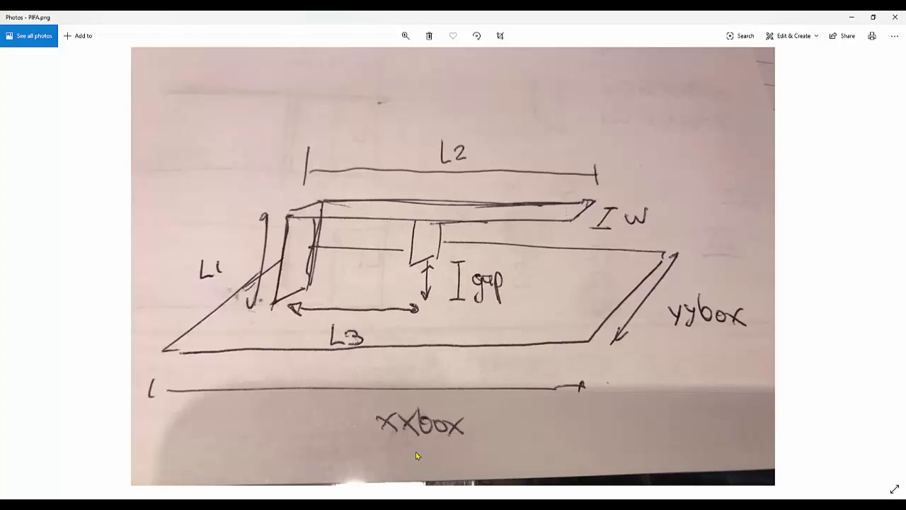
{"action": "key", "text": "alt+Tab"}
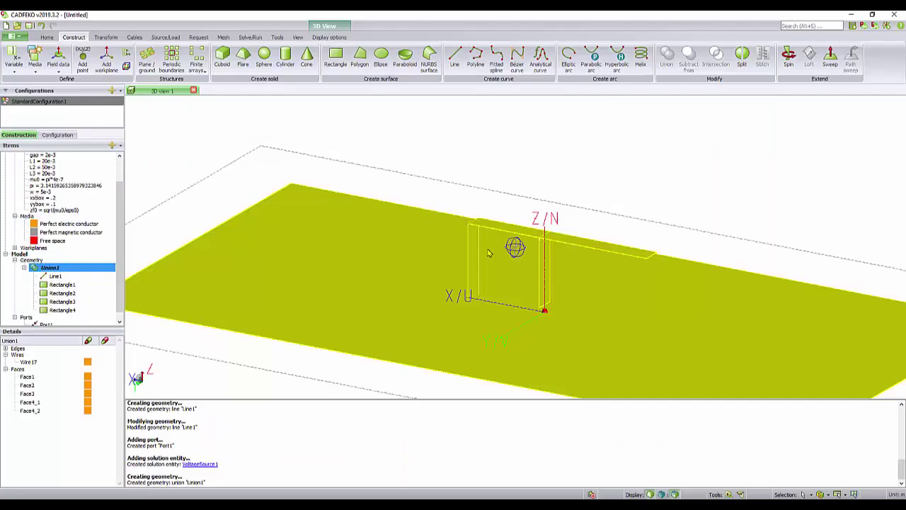
{"action": "left_click_drag", "start_coordinate": [421, 219], "coordinate": [516, 249]}
- Use linearly spaced discrete frequencies from 1e9 to 2e9 Hz with 51 points
{"action": "left_click", "coordinate": [135, 37]}
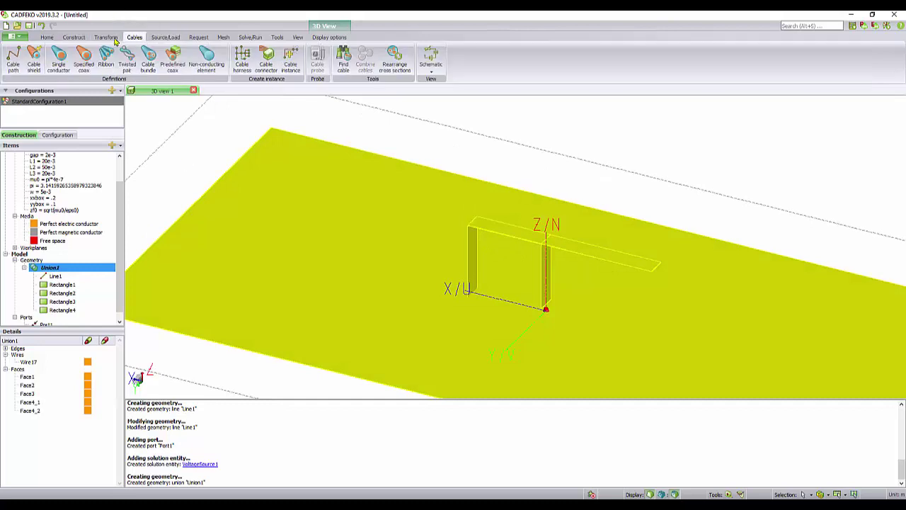
{"action": "left_click", "coordinate": [165, 37]}
{"action": "left_click", "coordinate": [16, 56]}
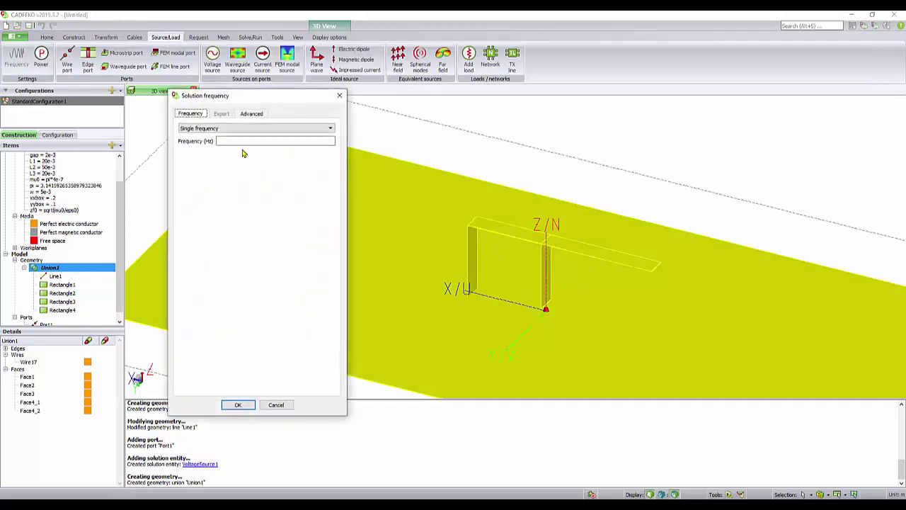
{"action": "left_click", "coordinate": [244, 129]}
{"action": "left_click", "coordinate": [326, 140]}
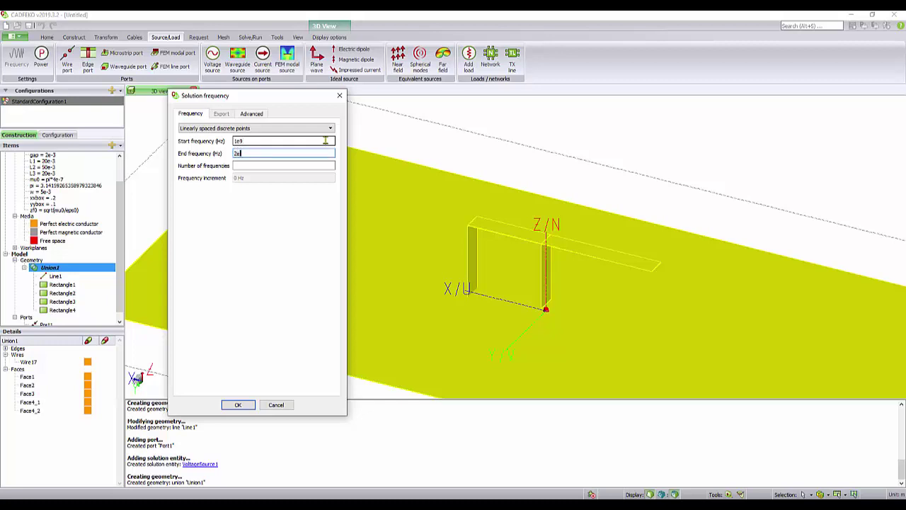
{"action": "left_click", "coordinate": [277, 165]}
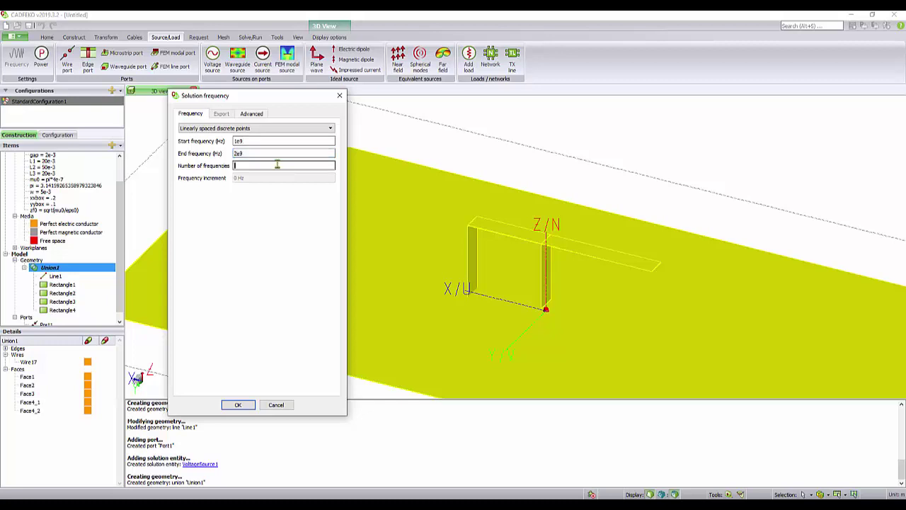
{"action": "type", "text": "11"}
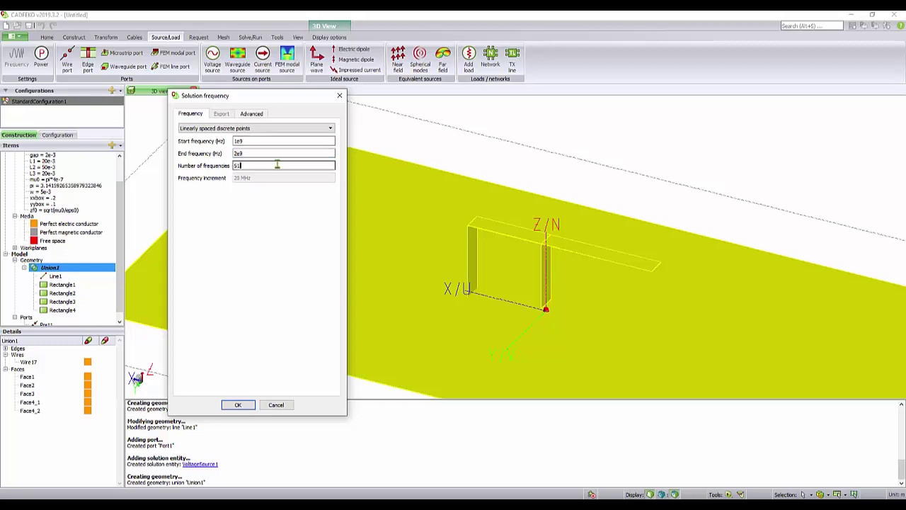
{"action": "left_click", "coordinate": [238, 404]}
{"action": "left_click", "coordinate": [416, 207]}
{"action": "scroll", "coordinate": [414, 205], "scroll_direction": "down", "scroll_amount": 2}
{"action": "scroll", "coordinate": [414, 206], "scroll_direction": "up", "scroll_amount": 1}
- Mesh Union1 at standard size with wire radius 1e-3/2, giving 425 triangles and one wire segment
{"action": "left_click", "coordinate": [224, 37]}
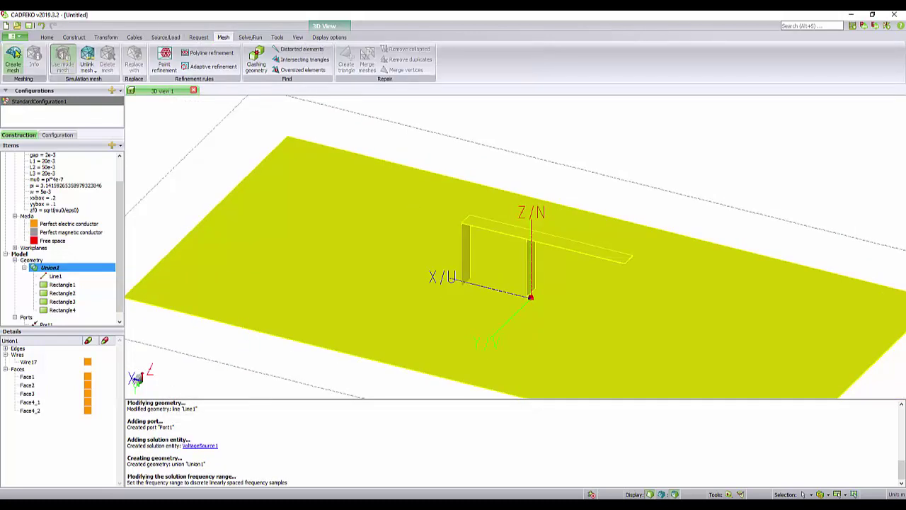
{"action": "left_click", "coordinate": [15, 57]}
{"action": "left_click", "coordinate": [237, 231]}
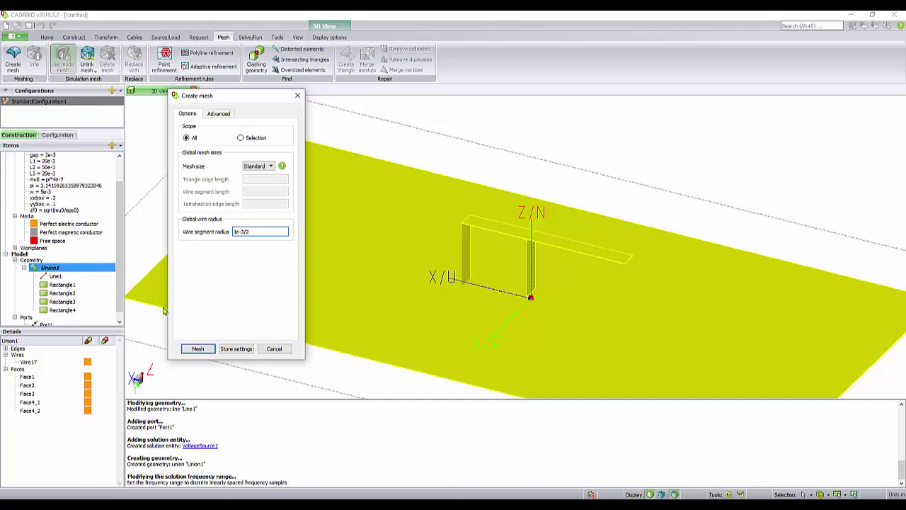
{"action": "left_click", "coordinate": [201, 350]}
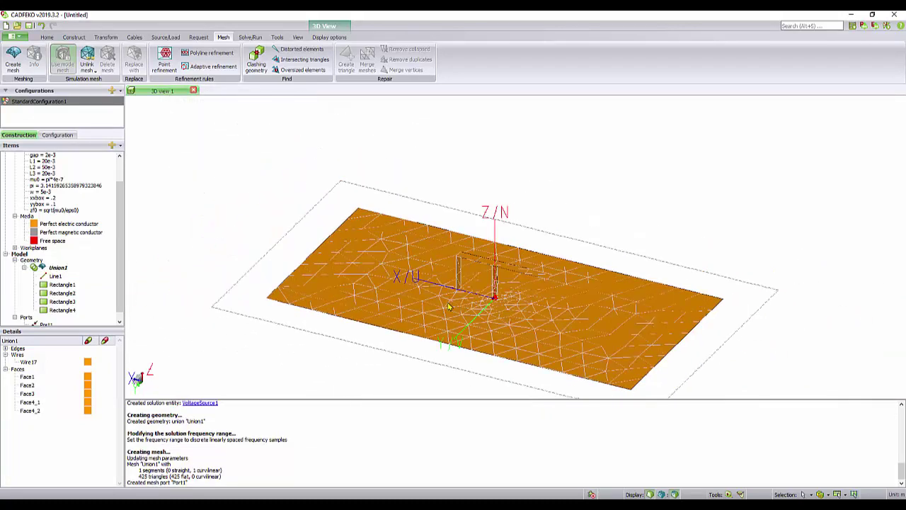
{"action": "left_click_drag", "start_coordinate": [579, 315], "coordinate": [496, 290]}
{"action": "scroll", "coordinate": [528, 308], "scroll_direction": "up", "scroll_amount": 2}
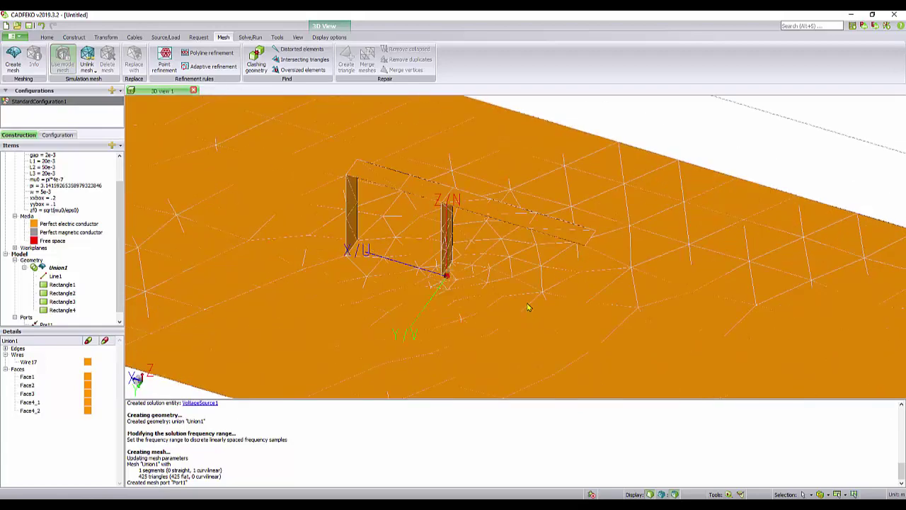
{"action": "middle_click_drag", "start_coordinate": [527, 306], "coordinate": [514, 247]}
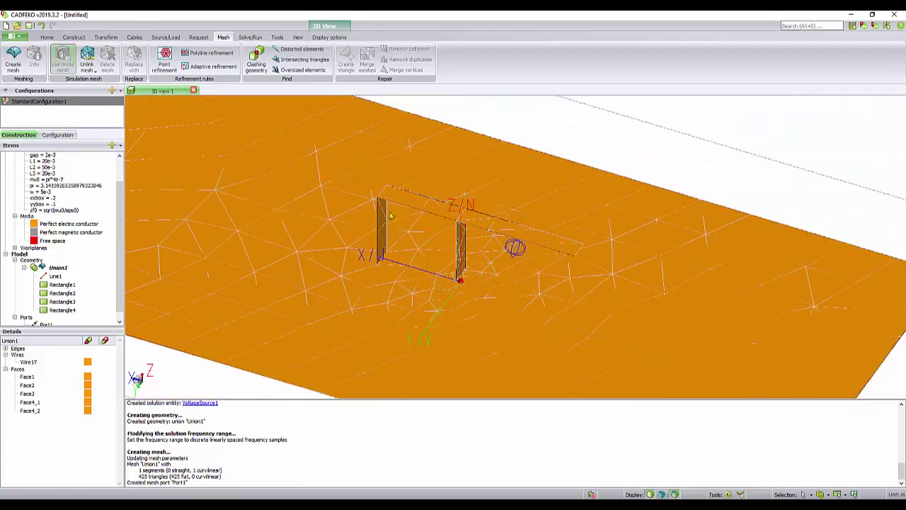
{"action": "middle_click_drag", "start_coordinate": [383, 203], "coordinate": [356, 205]}
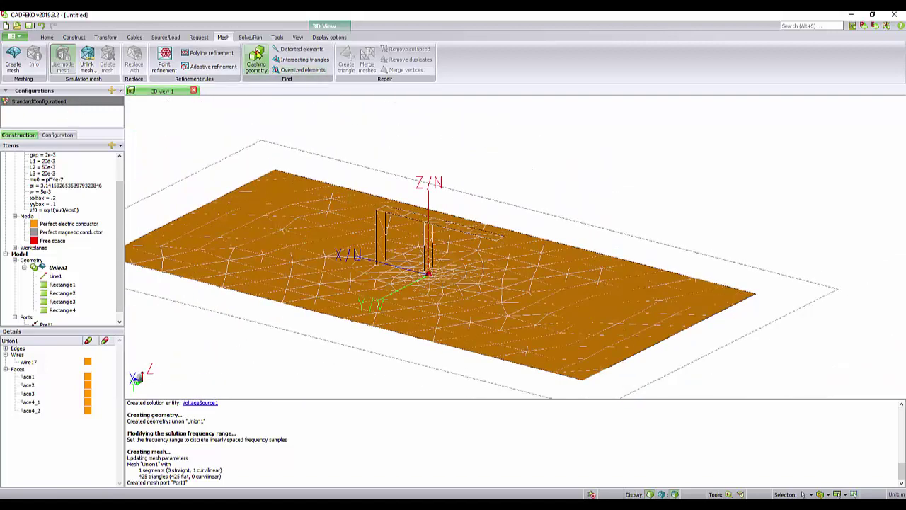
- Start the Feko solver and save the model as PIFA_v2.cfx, overwriting the existing file
{"action": "left_click", "coordinate": [250, 37]}
{"action": "left_click", "coordinate": [218, 57]}
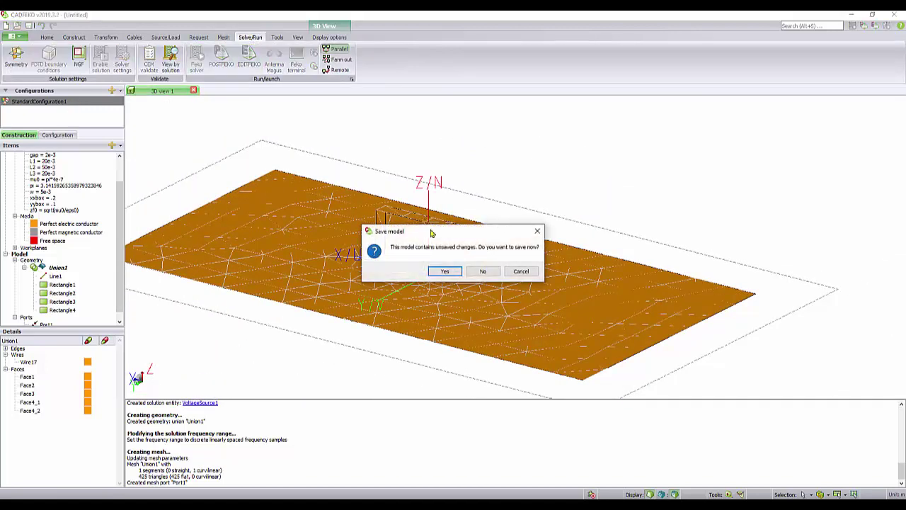
{"action": "left_click", "coordinate": [443, 272]}
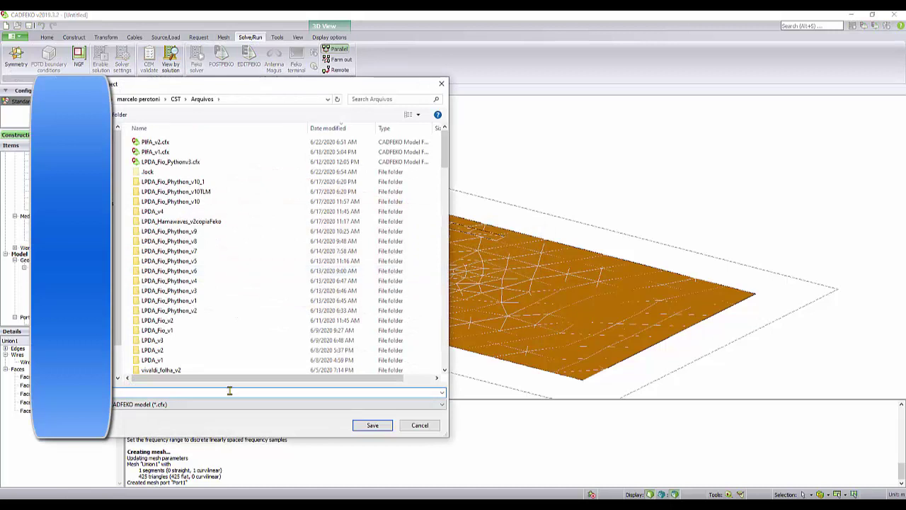
{"action": "left_click", "coordinate": [153, 142]}
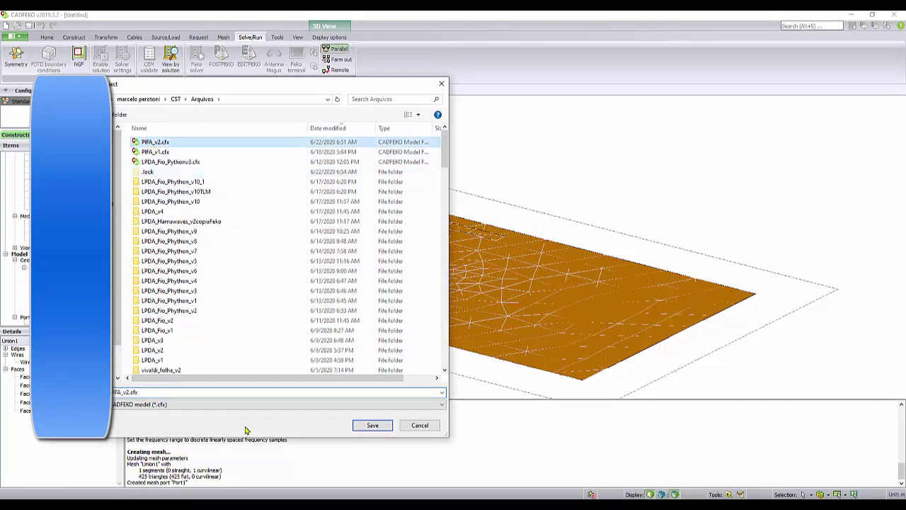
{"action": "double_click", "coordinate": [201, 393]}
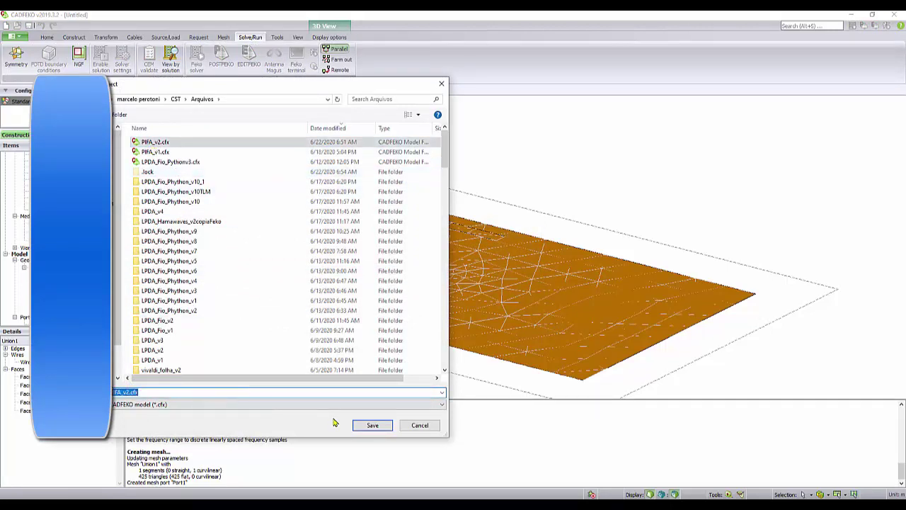
{"action": "left_click", "coordinate": [382, 427]}
{"action": "left_click", "coordinate": [480, 283]}
- Interrupt the solver run before it finishes and close its output window
{"action": "left_click", "coordinate": [470, 276]}
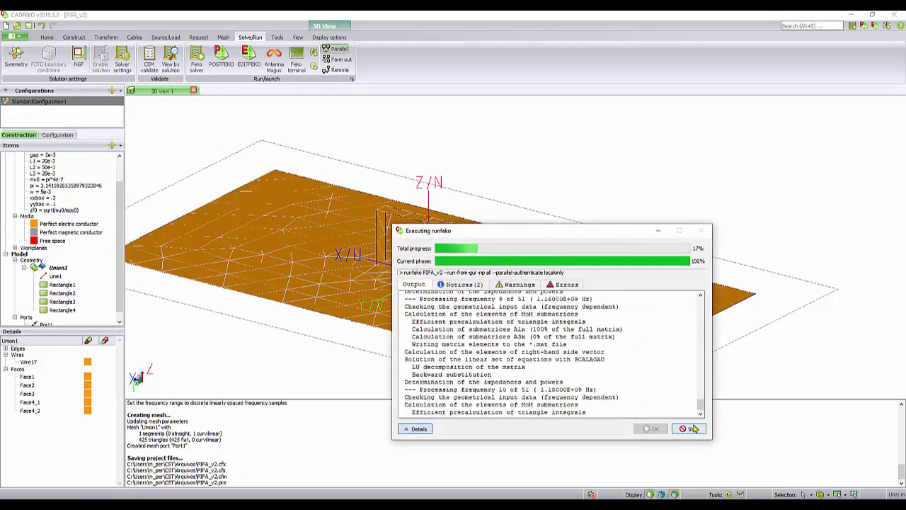
{"action": "key", "text": "Escape"}
{"action": "left_click", "coordinate": [557, 349]}
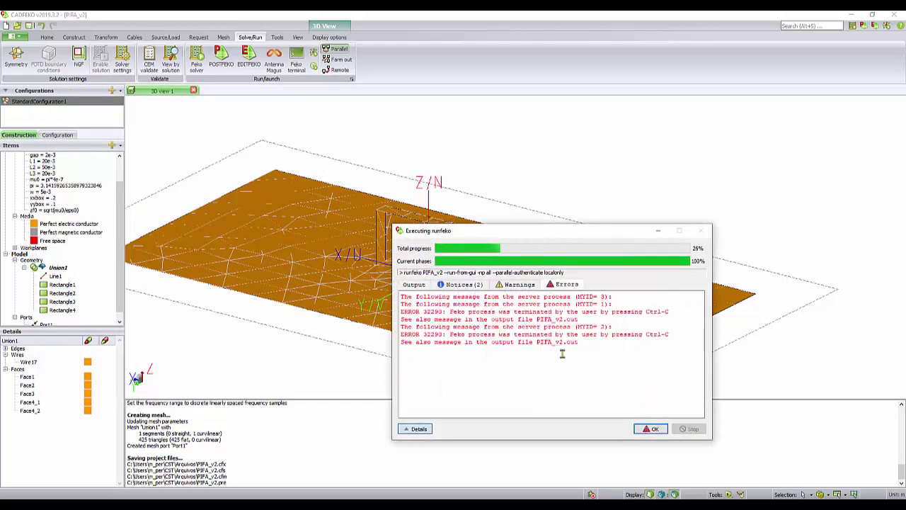
{"action": "left_click", "coordinate": [651, 432]}
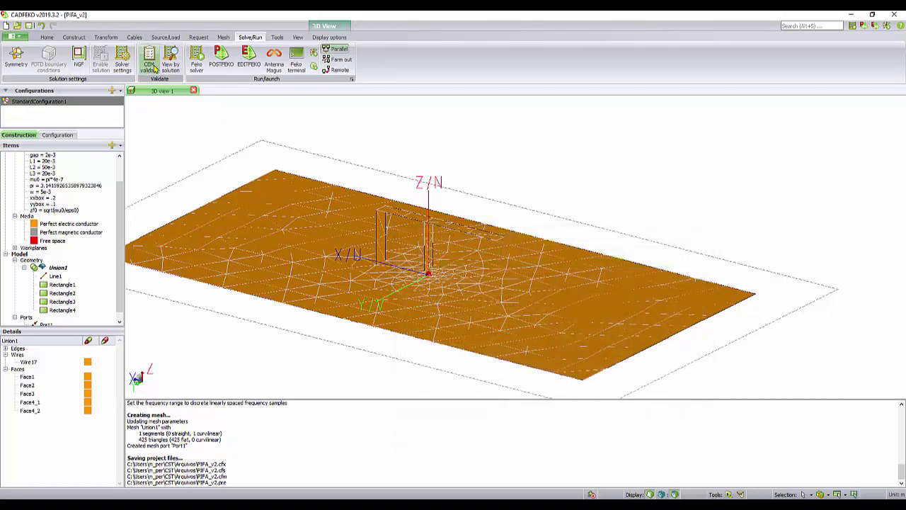
- Add a surface currents request, Currents1
{"action": "left_click", "coordinate": [199, 38]}
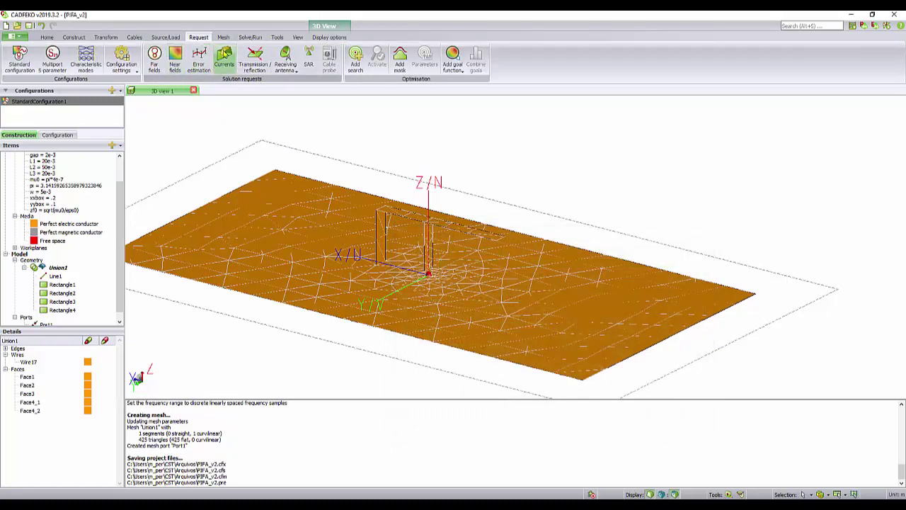
{"action": "left_click", "coordinate": [224, 58]}
{"action": "left_click", "coordinate": [196, 267]}
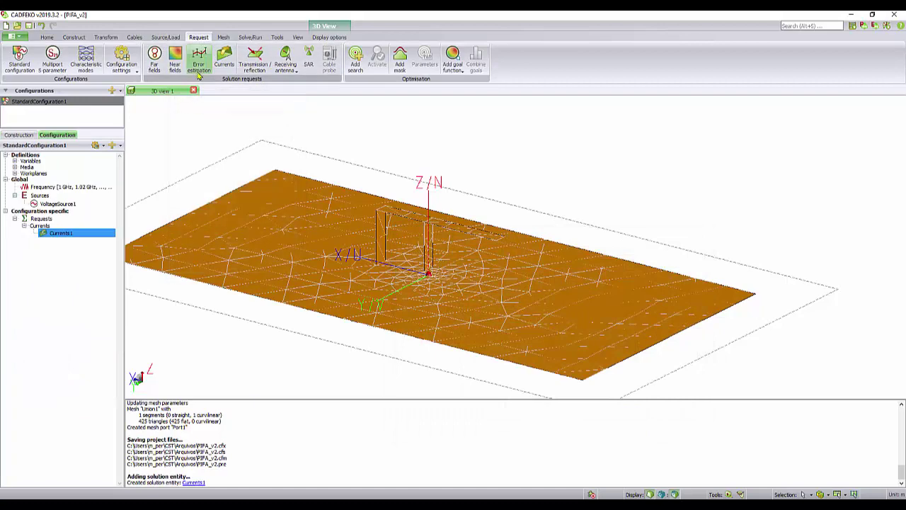
- Create FarField1 as a full 3D pattern request and hide its sphere preview
{"action": "left_click", "coordinate": [155, 58]}
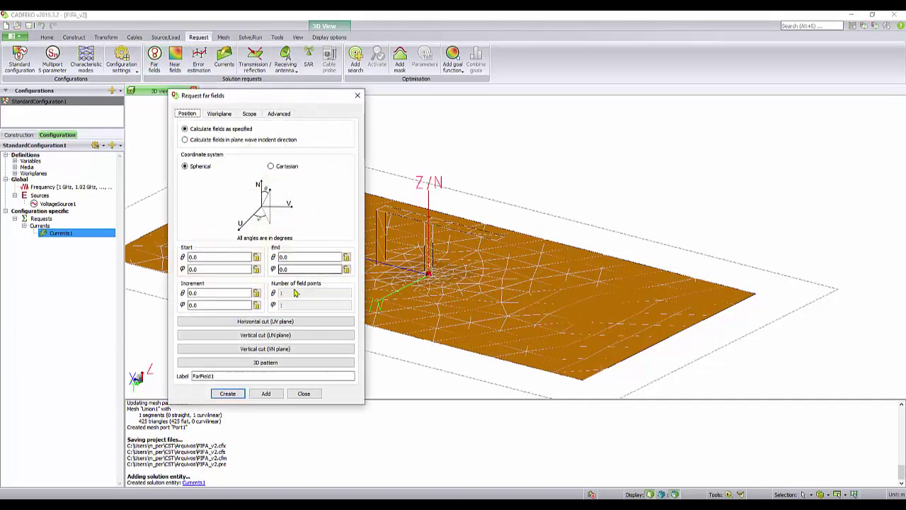
{"action": "left_click", "coordinate": [266, 362]}
{"action": "left_click", "coordinate": [227, 393]}
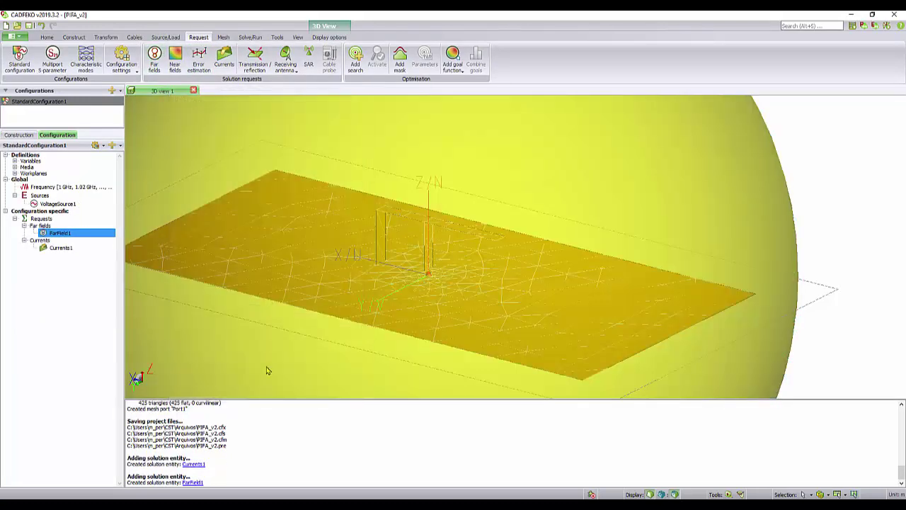
{"action": "right_click", "coordinate": [61, 234]}
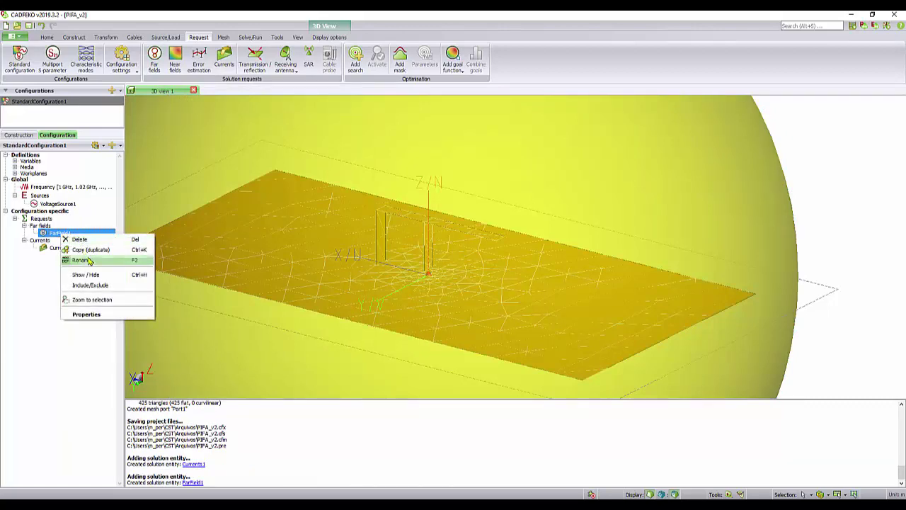
{"action": "left_click", "coordinate": [94, 275]}
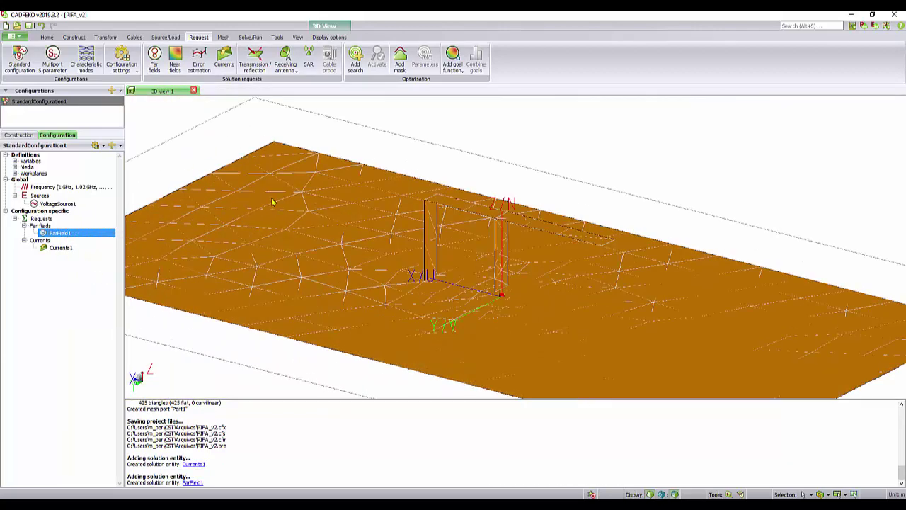
{"action": "left_click", "coordinate": [250, 37]}
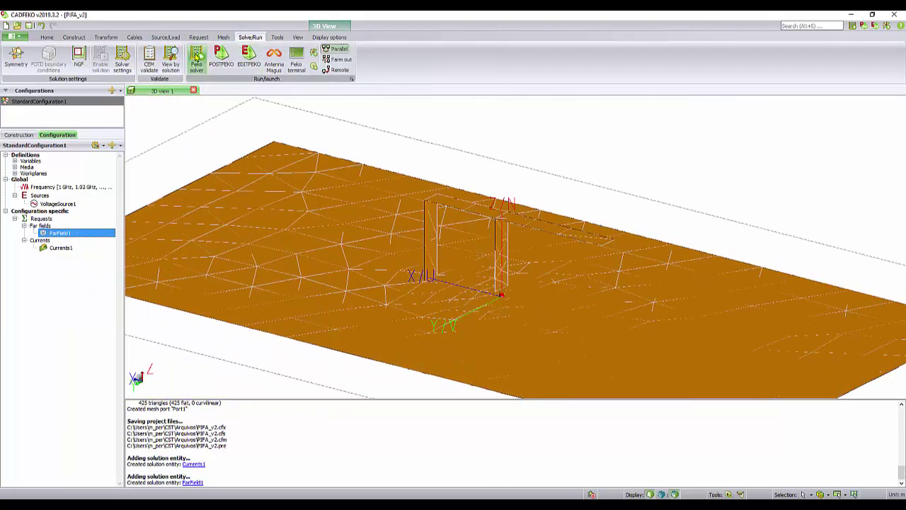
- Run the Feko solver on PIFA_v2 to completion, overwriting the saved files
{"action": "left_click", "coordinate": [196, 58]}
{"action": "left_click", "coordinate": [444, 271]}
{"action": "left_click", "coordinate": [468, 273]}
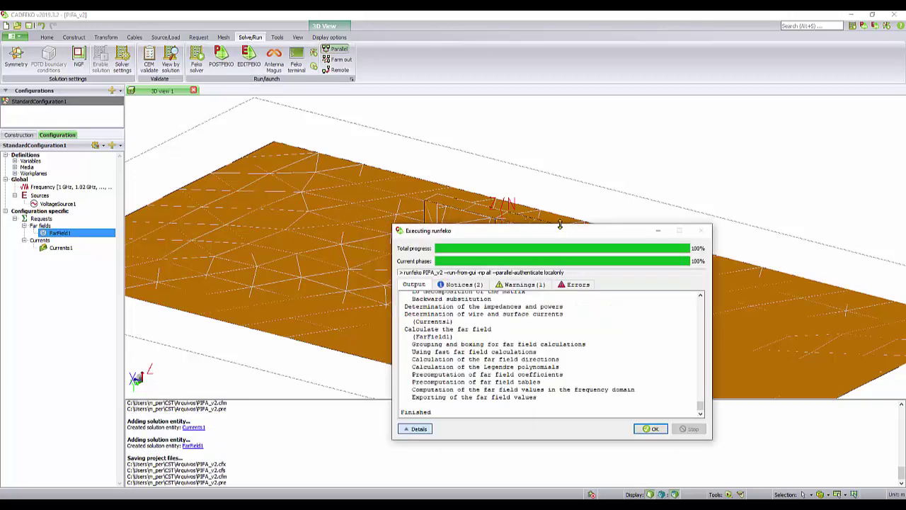
{"action": "left_click_drag", "start_coordinate": [560, 226], "coordinate": [434, 145]}
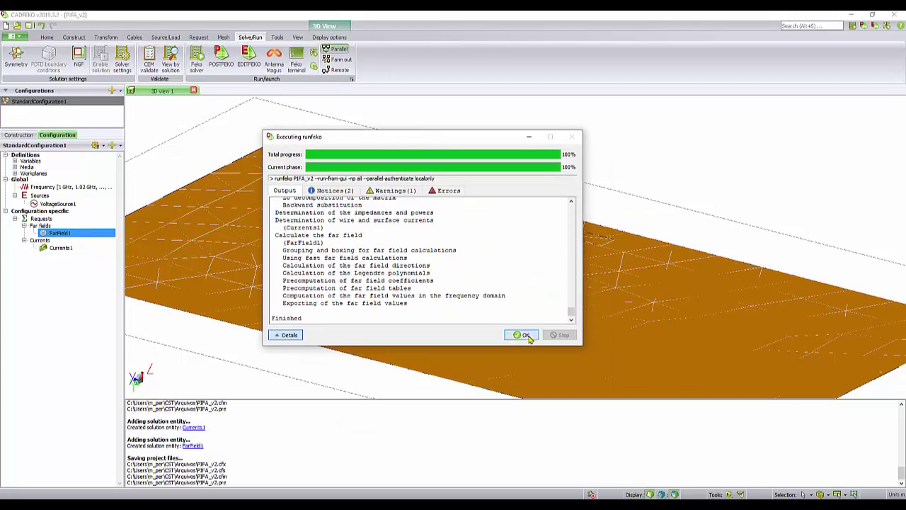
{"action": "left_click", "coordinate": [528, 341]}
{"action": "left_click", "coordinate": [529, 338]}
{"action": "left_click_drag", "start_coordinate": [529, 336], "coordinate": [525, 252]}
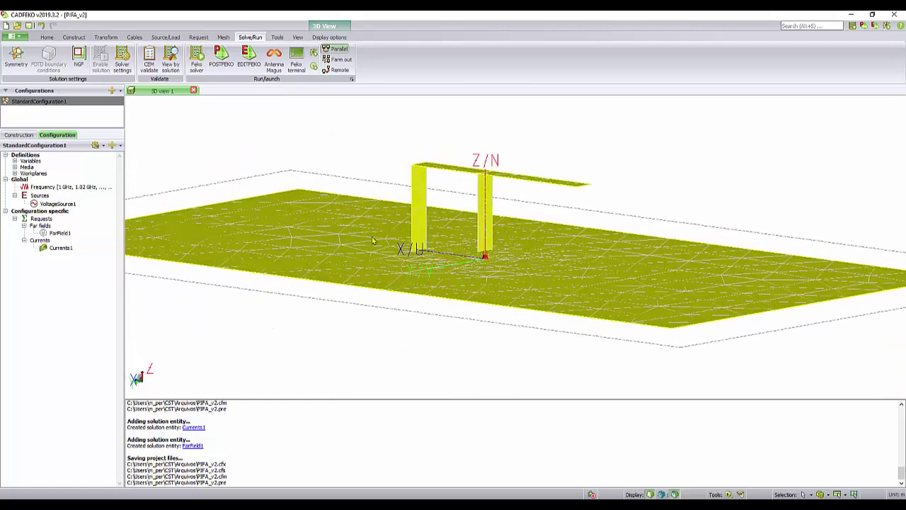
{"action": "left_click_drag", "start_coordinate": [434, 222], "coordinate": [434, 248]}
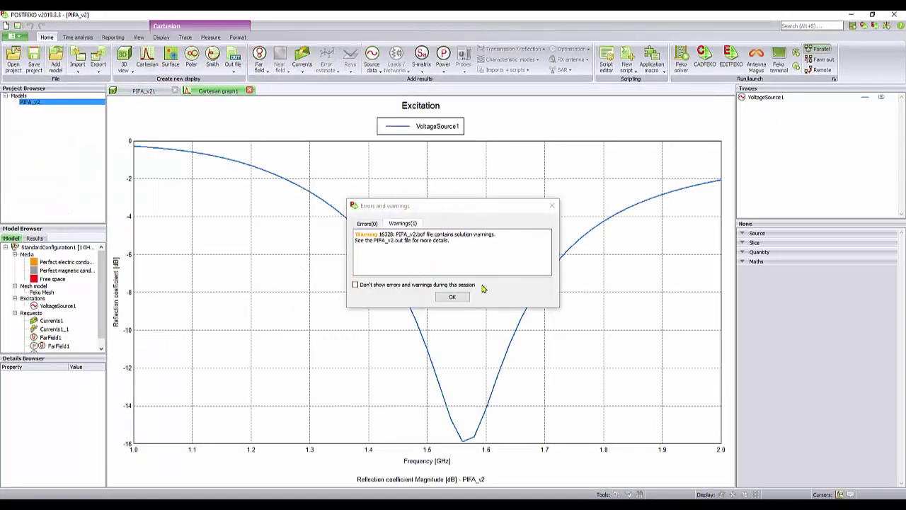
- Dismiss the solution warnings and close the old Cartesian graph
{"action": "left_click", "coordinate": [451, 296]}
{"action": "left_click", "coordinate": [149, 92]}
{"action": "left_click", "coordinate": [216, 92]}
{"action": "left_click", "coordinate": [249, 91]}
- Plot VoltageSource1's reflection coefficient in dB on a new Cartesian graph, then show the 3D gain view
{"action": "left_click", "coordinate": [147, 58]}
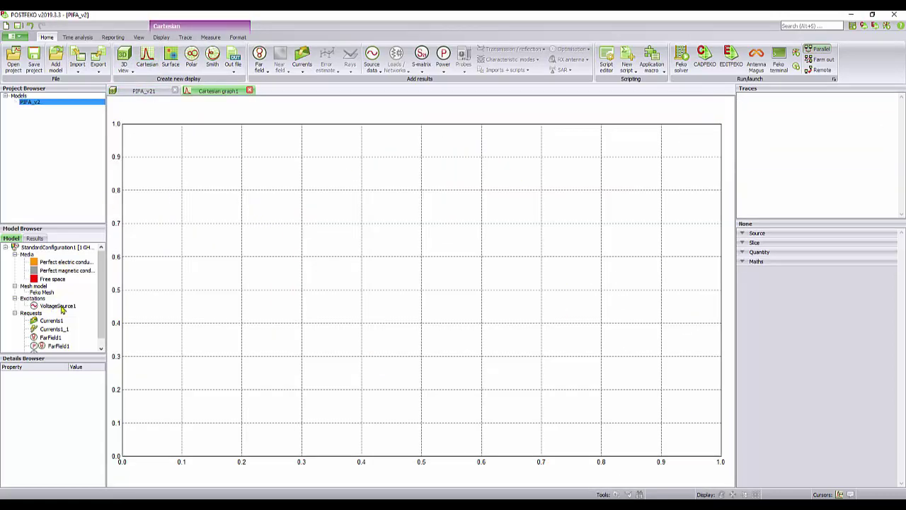
{"action": "mouse_move", "coordinate": [63, 309]}
{"action": "left_mouse_down"}
{"action": "mouse_move", "coordinate": [415, 273]}
{"action": "mouse_move", "coordinate": [420, 386]}
{"action": "left_mouse_up"}
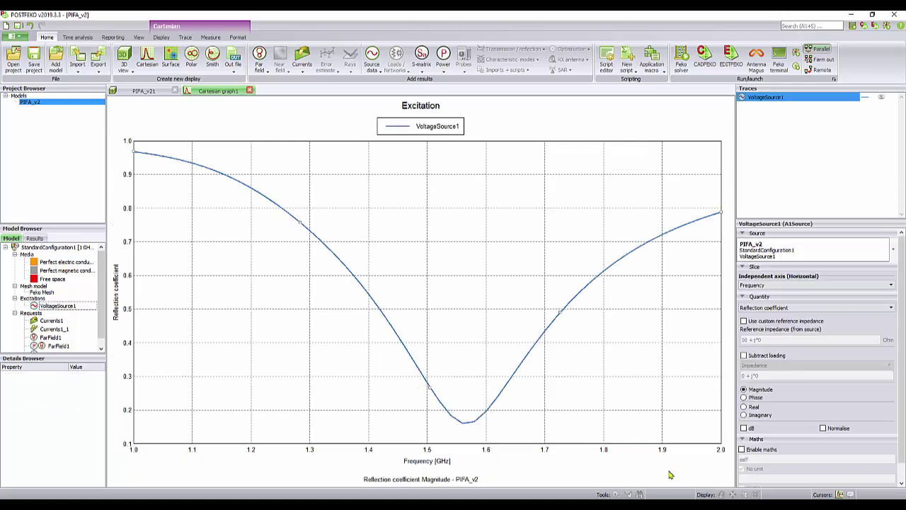
{"action": "left_click", "coordinate": [748, 428]}
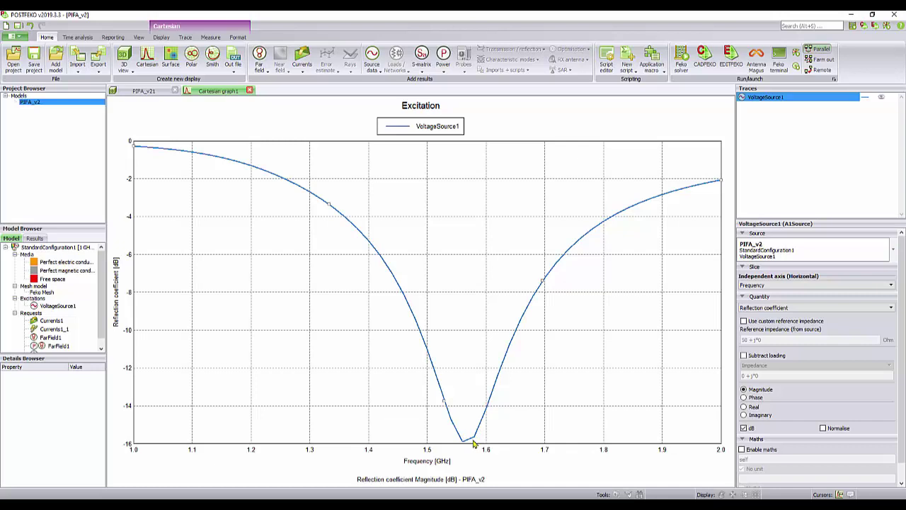
{"action": "left_click", "coordinate": [136, 92]}
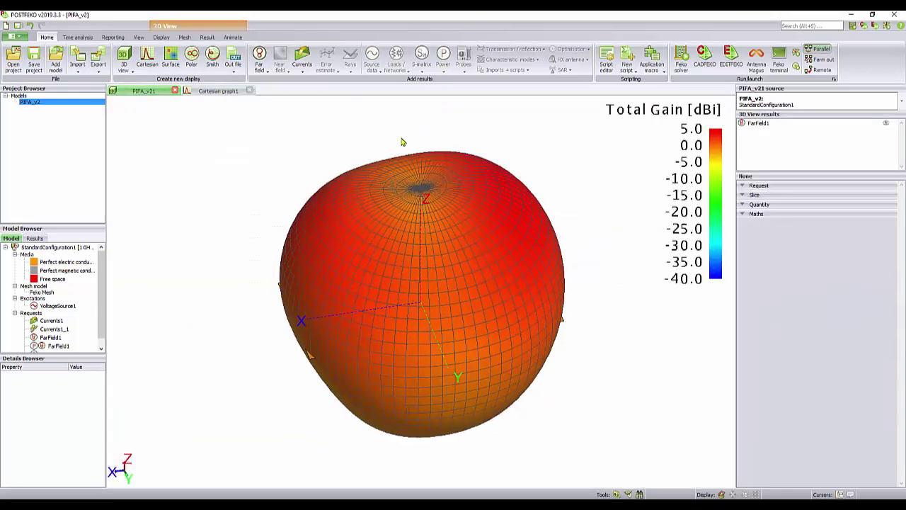
- Replace the old far-field result in the 3D view with the FarField1 gain pattern
{"action": "left_click", "coordinate": [756, 123]}
{"action": "right_click", "coordinate": [756, 125]}
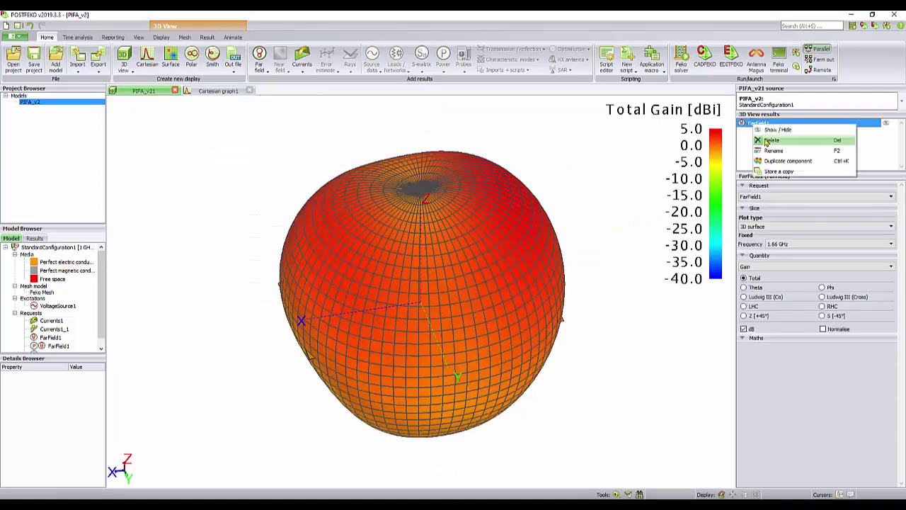
{"action": "left_click", "coordinate": [768, 140]}
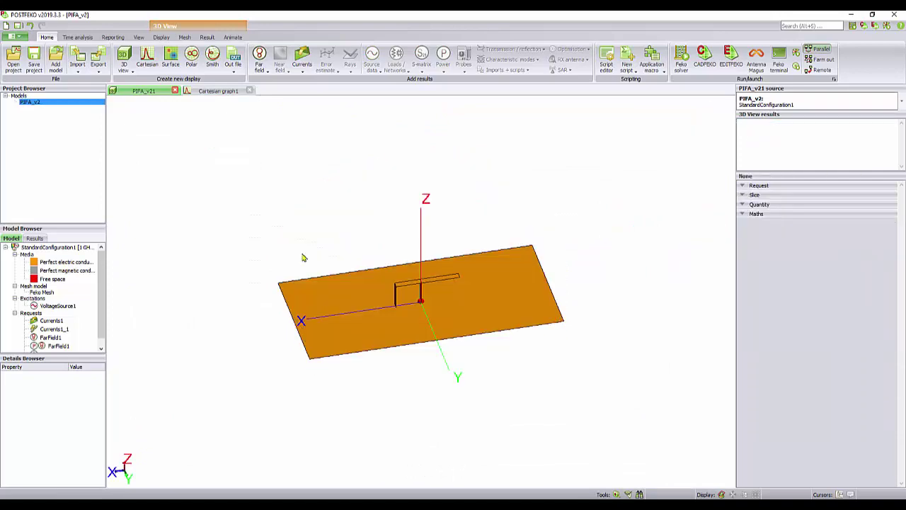
{"action": "double_click", "coordinate": [55, 340]}
{"action": "left_click_drag", "start_coordinate": [459, 297], "coordinate": [473, 225]}
- Show the FarField1 gain in dB at 1.48 GHz and orbit to inspect the pattern
{"action": "left_click", "coordinate": [743, 329]}
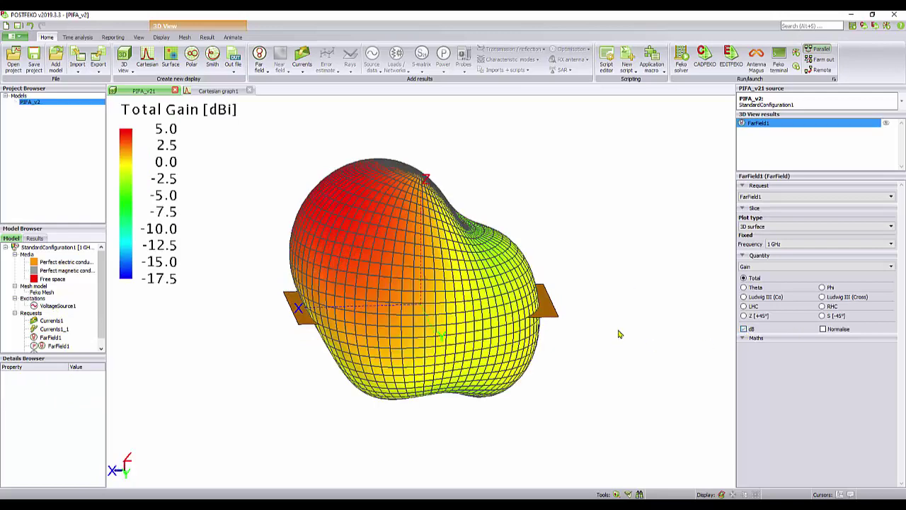
{"action": "mouse_move", "coordinate": [614, 326]}
{"action": "left_mouse_down"}
{"action": "mouse_move", "coordinate": [589, 326]}
{"action": "mouse_move", "coordinate": [608, 322]}
{"action": "left_mouse_up"}
{"action": "left_click", "coordinate": [793, 244]}
{"action": "scroll", "coordinate": [807, 297], "scroll_direction": "down", "scroll_amount": 3}
{"action": "scroll", "coordinate": [807, 301], "scroll_direction": "down", "scroll_amount": 4}
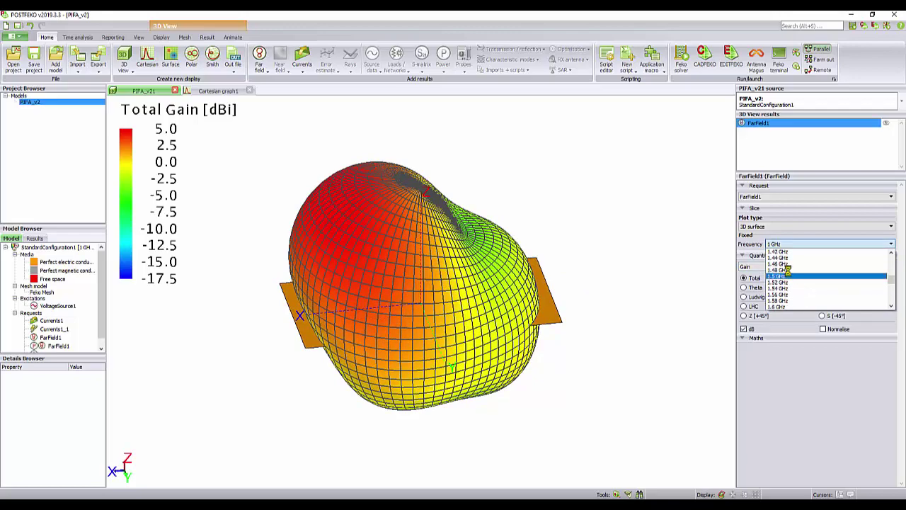
{"action": "left_click", "coordinate": [775, 270]}
{"action": "left_click_drag", "start_coordinate": [520, 261], "coordinate": [633, 296]}
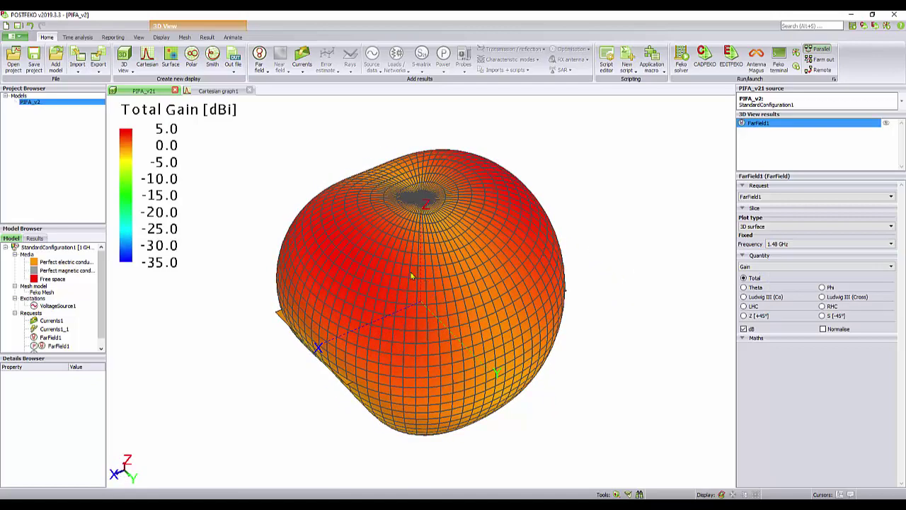
{"action": "left_click_drag", "start_coordinate": [468, 293], "coordinate": [366, 246]}
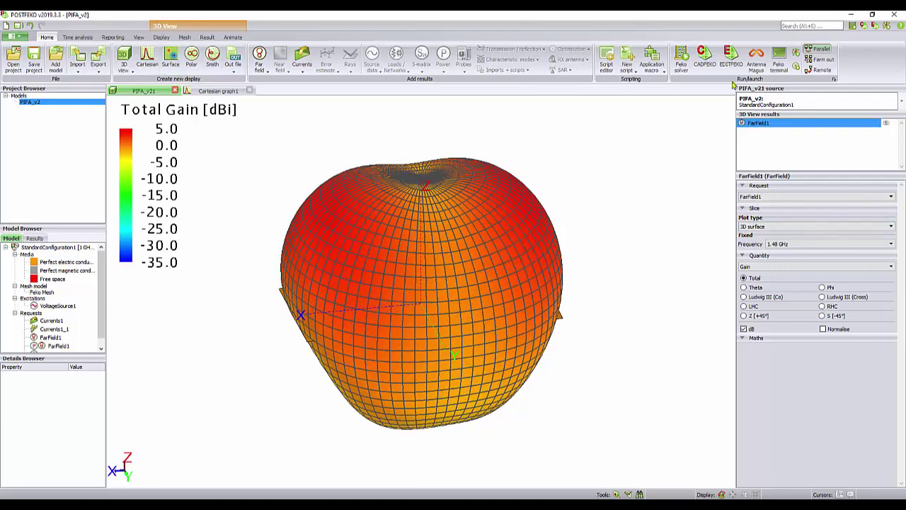
- Add the Currents1 surface currents to the view and hide the FarField1 gain pattern
{"action": "double_click", "coordinate": [51, 322]}
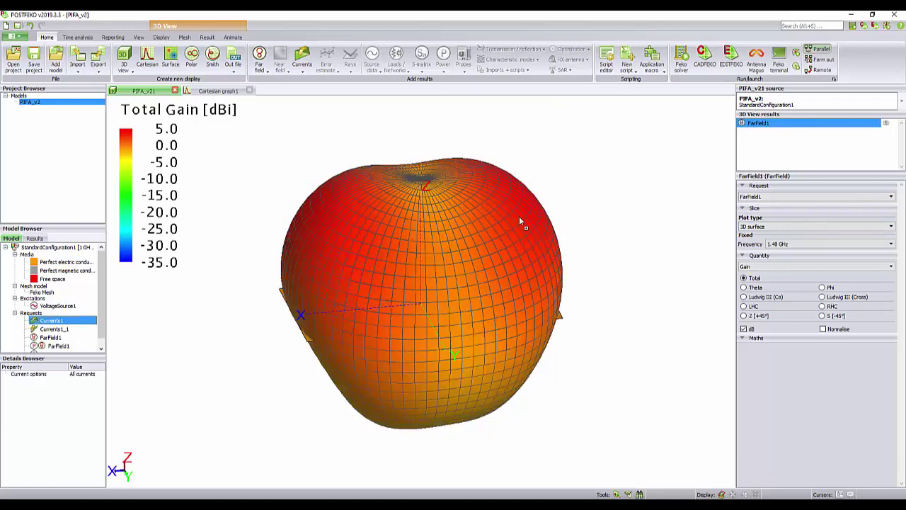
{"action": "left_click", "coordinate": [796, 123]}
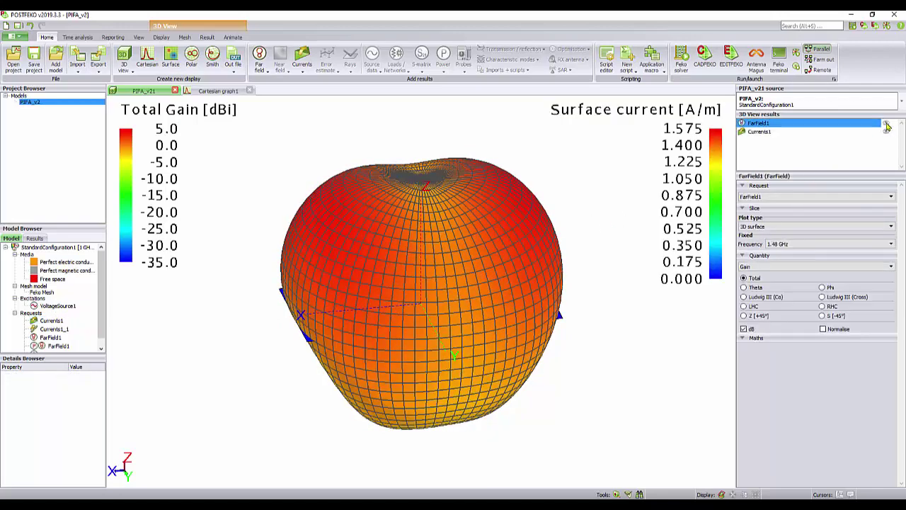
{"action": "left_click", "coordinate": [887, 125]}
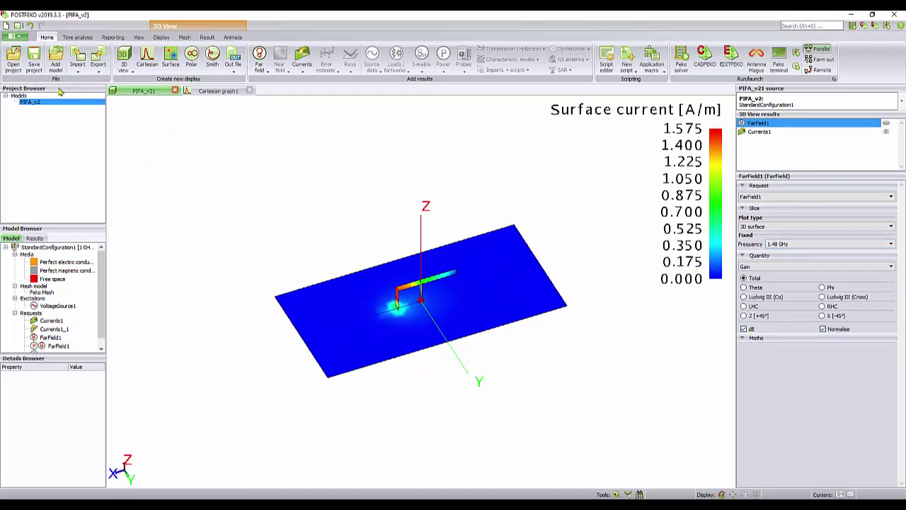
- Set the animation type to Phase, then play and stop the animation
{"action": "left_click", "coordinate": [233, 37]}
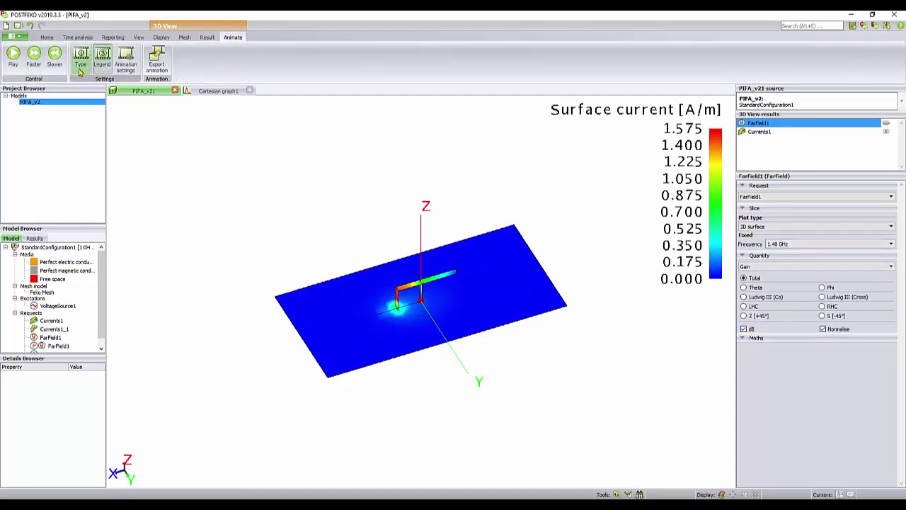
{"action": "left_click", "coordinate": [80, 69]}
{"action": "left_click", "coordinate": [101, 96]}
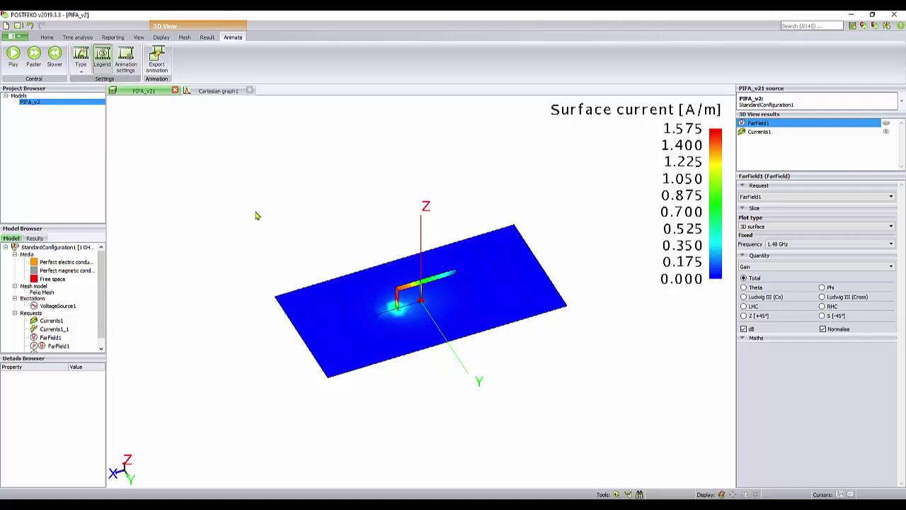
{"action": "left_click", "coordinate": [80, 60]}
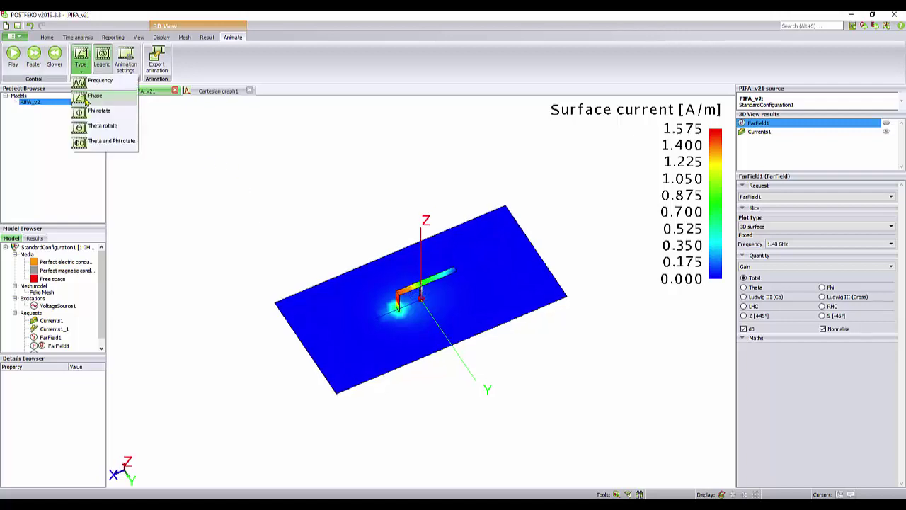
{"action": "left_click", "coordinate": [85, 102]}
{"action": "left_click", "coordinate": [12, 60]}
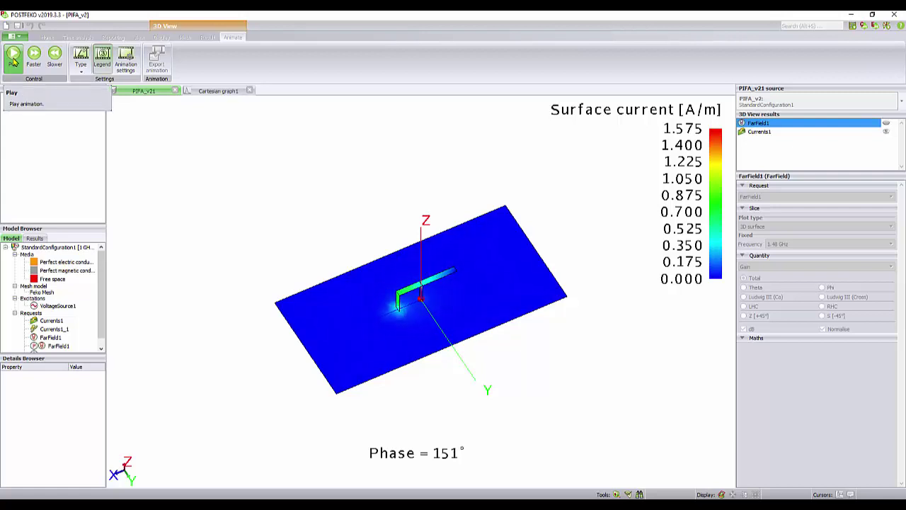
{"action": "left_click", "coordinate": [13, 60]}
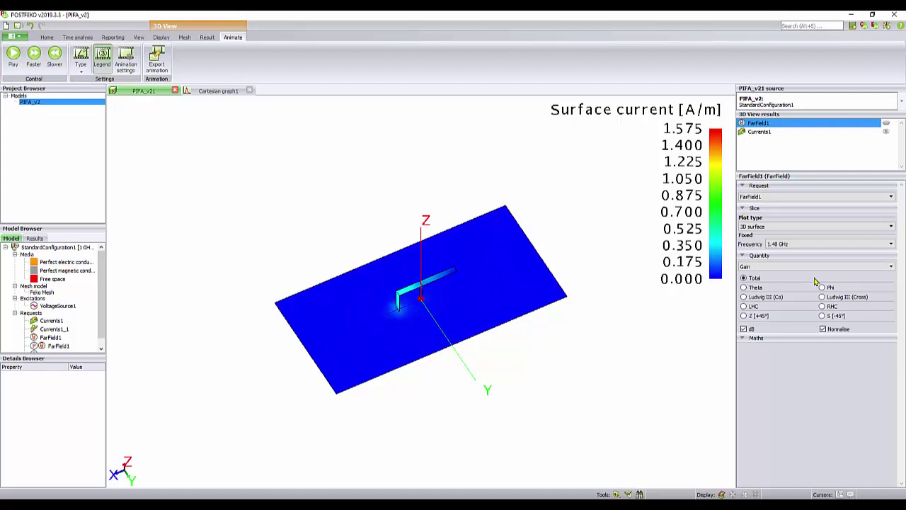
- Show Currents1 in normalised dB and restart the phase animation
{"action": "left_click", "coordinate": [778, 133]}
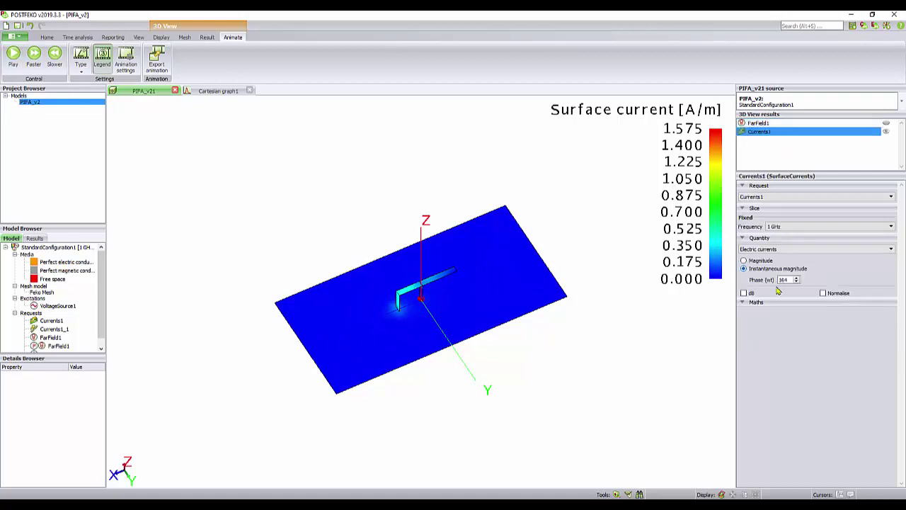
{"action": "left_click", "coordinate": [747, 293]}
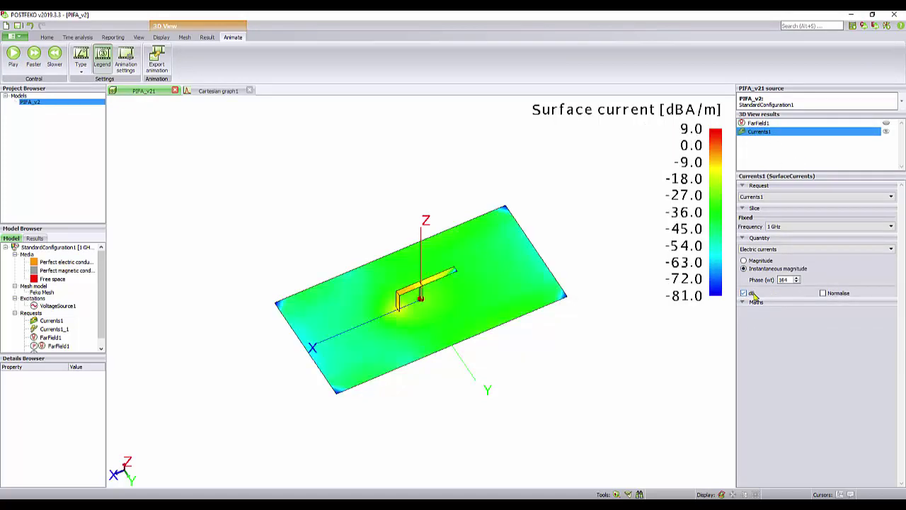
{"action": "left_click", "coordinate": [836, 295]}
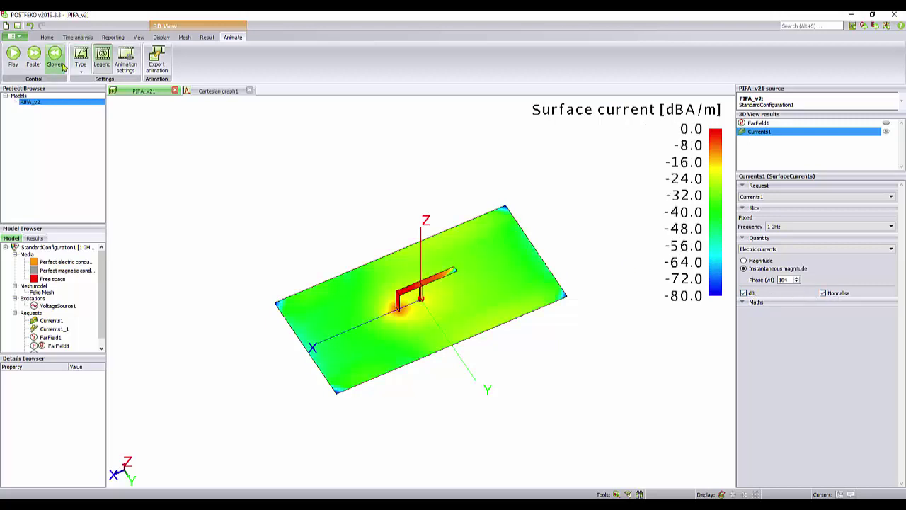
{"action": "left_click", "coordinate": [79, 74]}
{"action": "left_click", "coordinate": [96, 101]}
{"action": "left_click", "coordinate": [13, 55]}
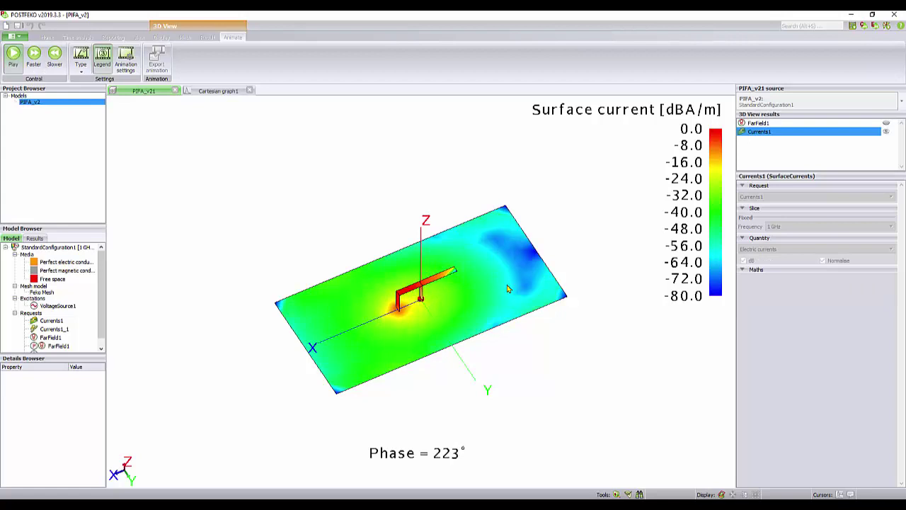
- Orbit the plate during the animation, stop it, and minimise POSTFEKO back to CADFEKO
{"action": "left_click_drag", "start_coordinate": [513, 282], "coordinate": [508, 304]}
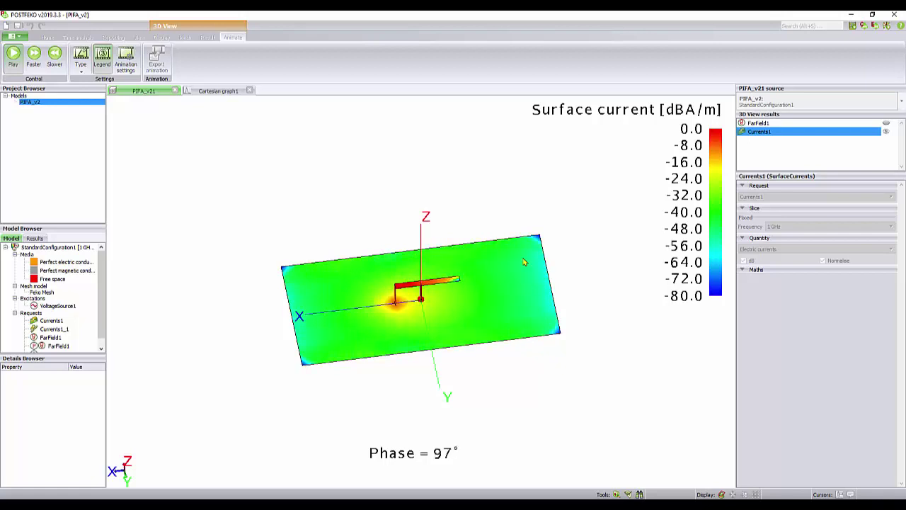
{"action": "left_click_drag", "start_coordinate": [419, 291], "coordinate": [441, 280]}
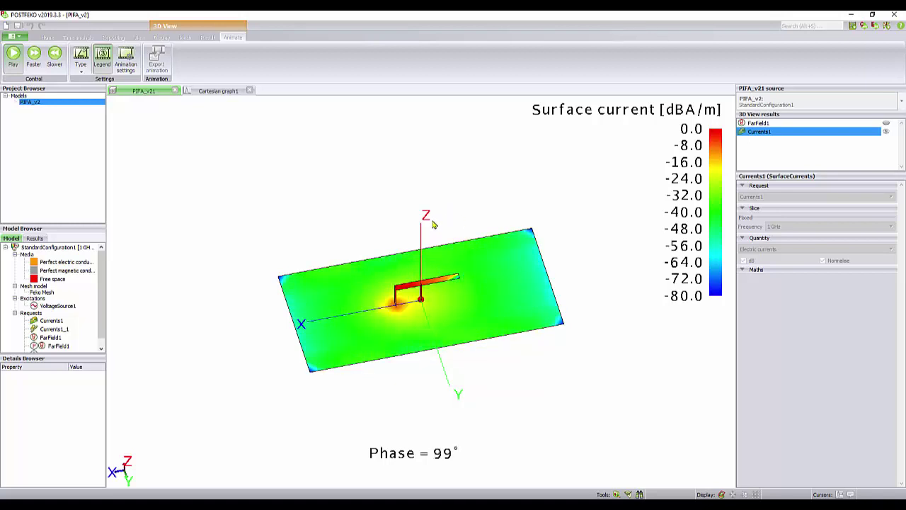
{"action": "left_click_drag", "start_coordinate": [430, 219], "coordinate": [265, 124]}
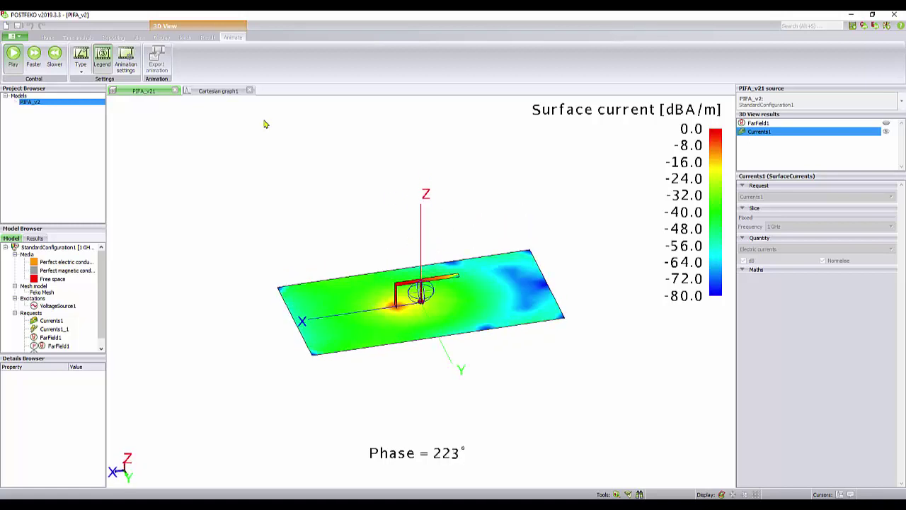
{"action": "left_click", "coordinate": [13, 56]}
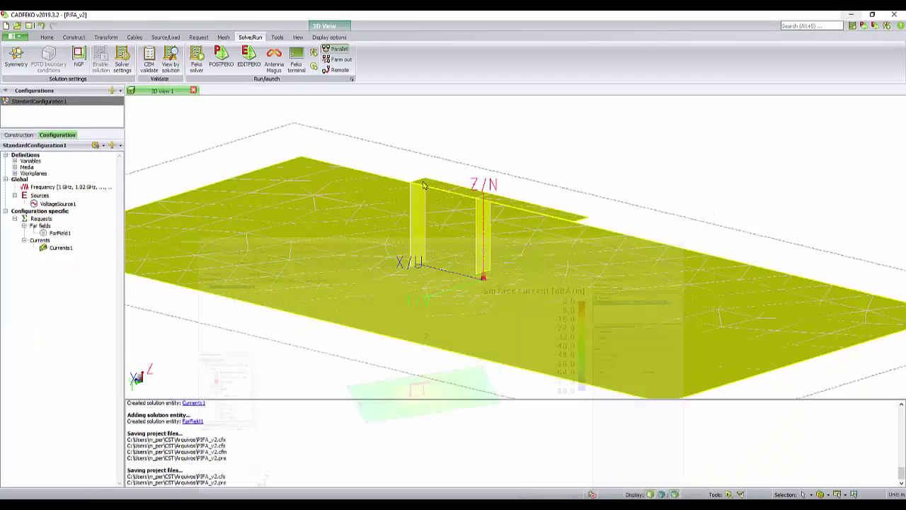
{"action": "left_click", "coordinate": [851, 14]}
{"action": "left_click_drag", "start_coordinate": [464, 237], "coordinate": [516, 239]}
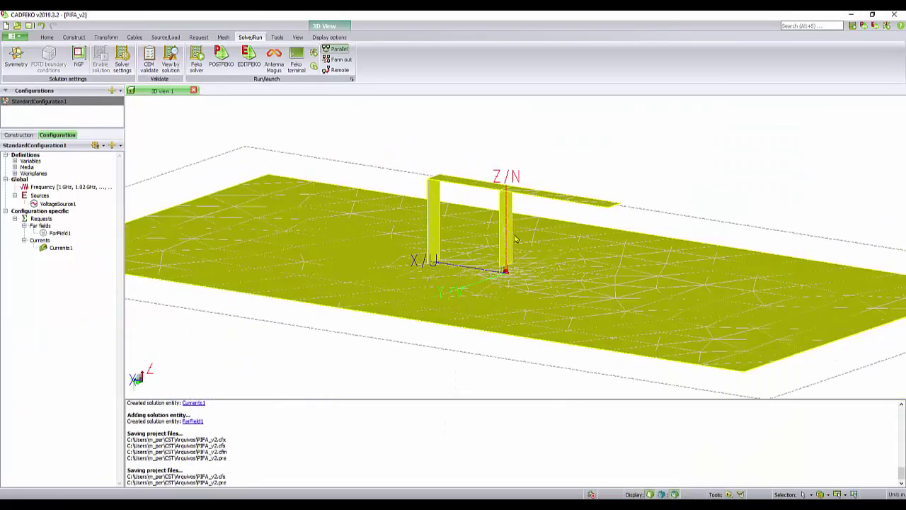
- Change the L3 expression to 10e-3 in the Construction variables and orbit to view the shorter arm
{"action": "left_click", "coordinate": [18, 136]}
{"action": "scroll", "coordinate": [445, 242], "scroll_direction": "up", "scroll_amount": 2}
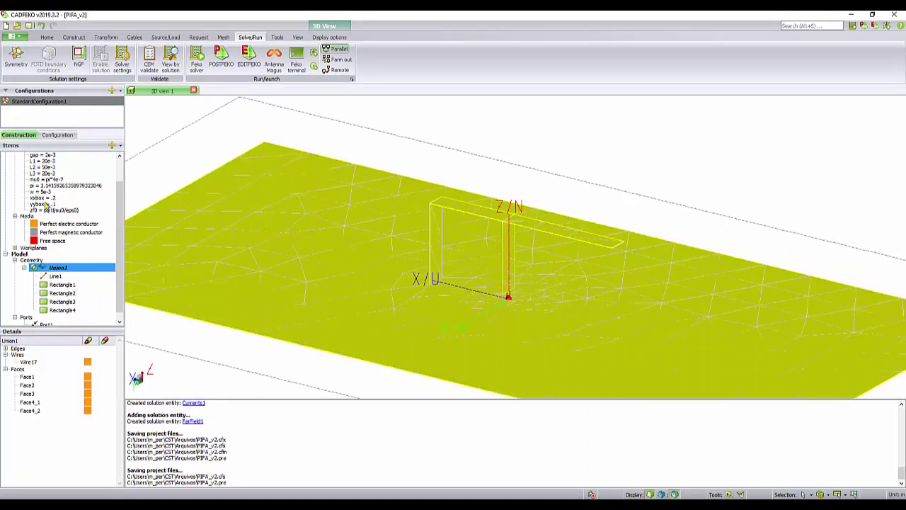
{"action": "scroll", "coordinate": [119, 208], "scroll_direction": "up", "scroll_amount": 2}
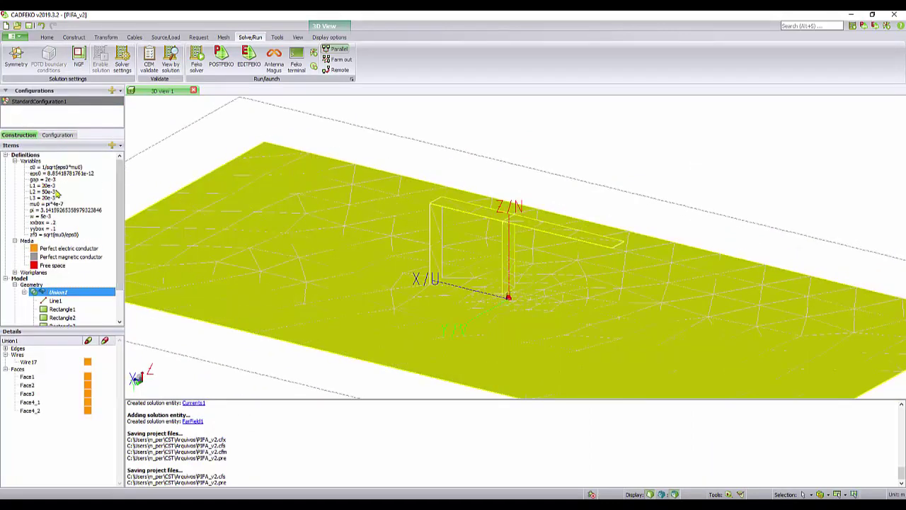
{"action": "left_click", "coordinate": [46, 186]}
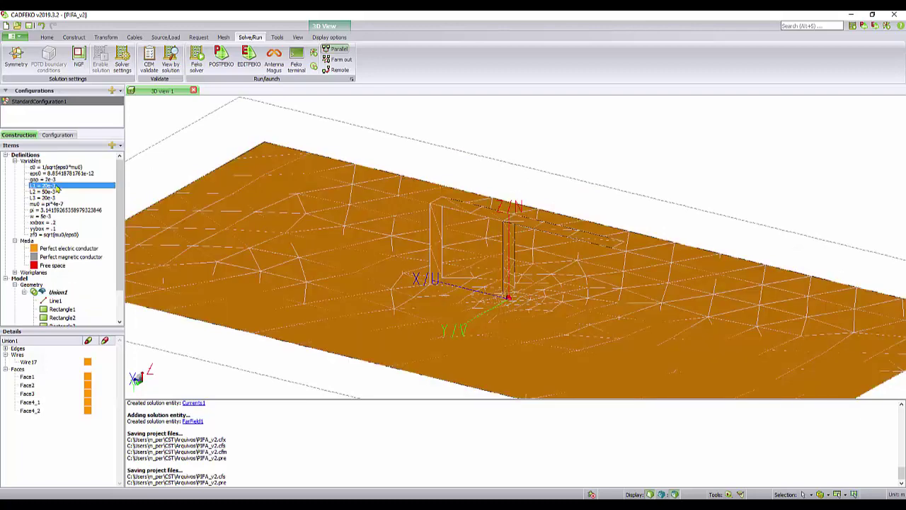
{"action": "left_click", "coordinate": [60, 192]}
{"action": "left_click", "coordinate": [54, 199]}
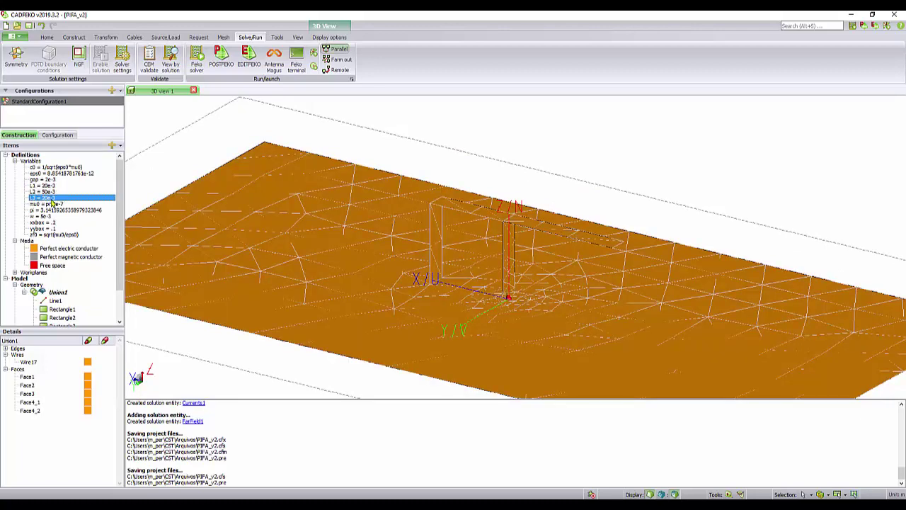
{"action": "double_click", "coordinate": [52, 199]}
{"action": "left_click", "coordinate": [225, 133]}
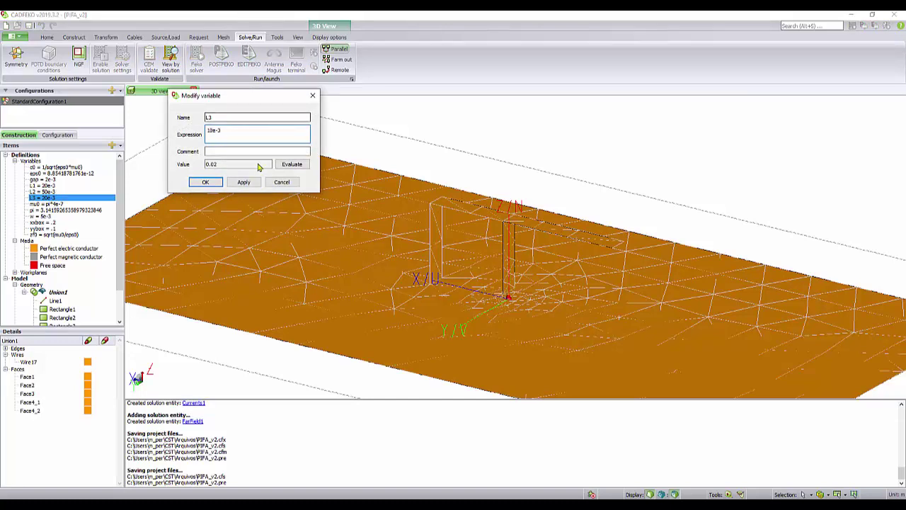
{"action": "left_click", "coordinate": [203, 182]}
{"action": "left_click_drag", "start_coordinate": [500, 237], "coordinate": [550, 258]}
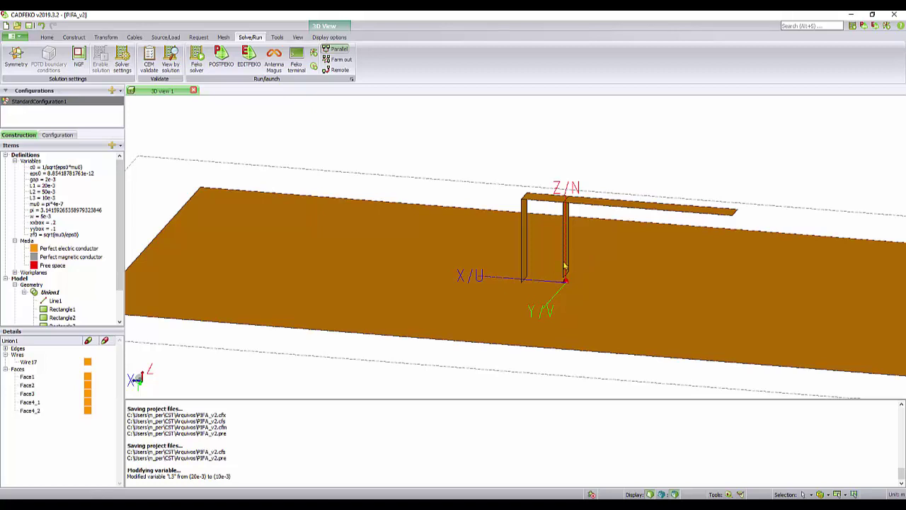
{"action": "left_click_drag", "start_coordinate": [542, 262], "coordinate": [461, 256]}
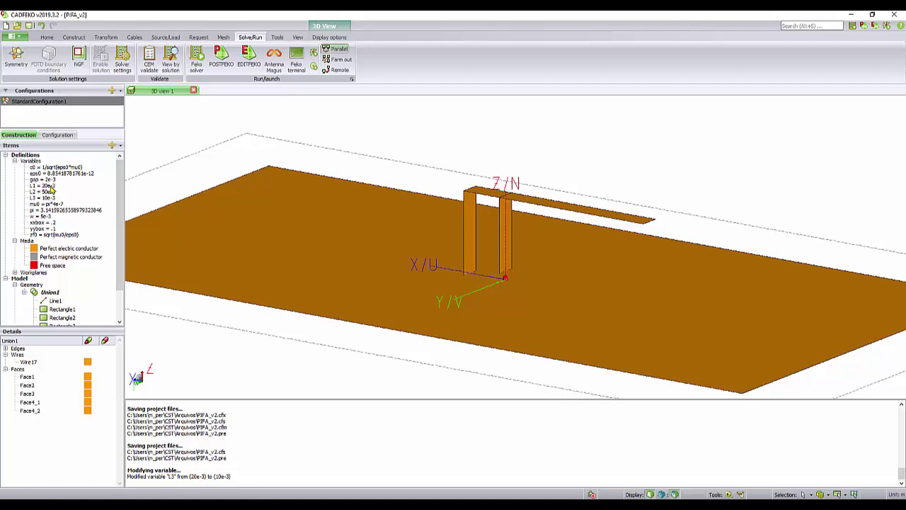
- Try the Parameter sweep macro, dismissing the unsaved-changes warning and the script error
{"action": "left_click", "coordinate": [47, 37]}
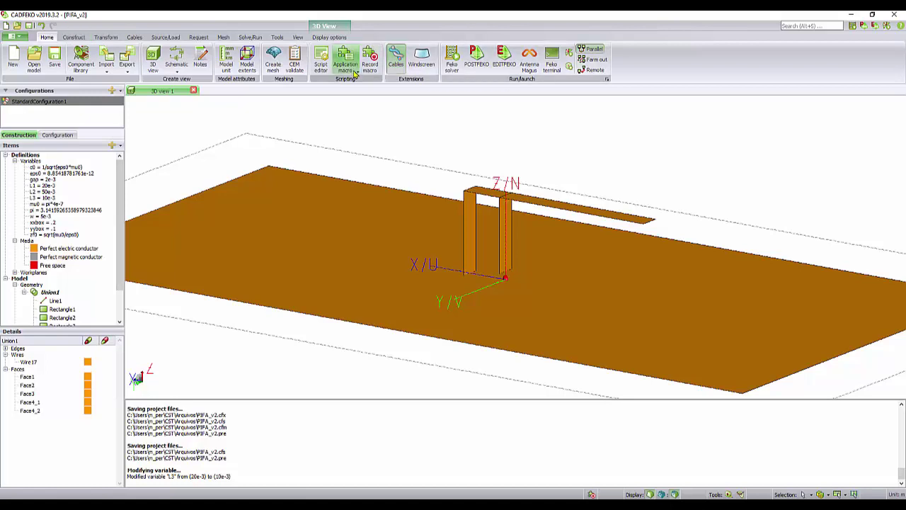
{"action": "left_click", "coordinate": [345, 65]}
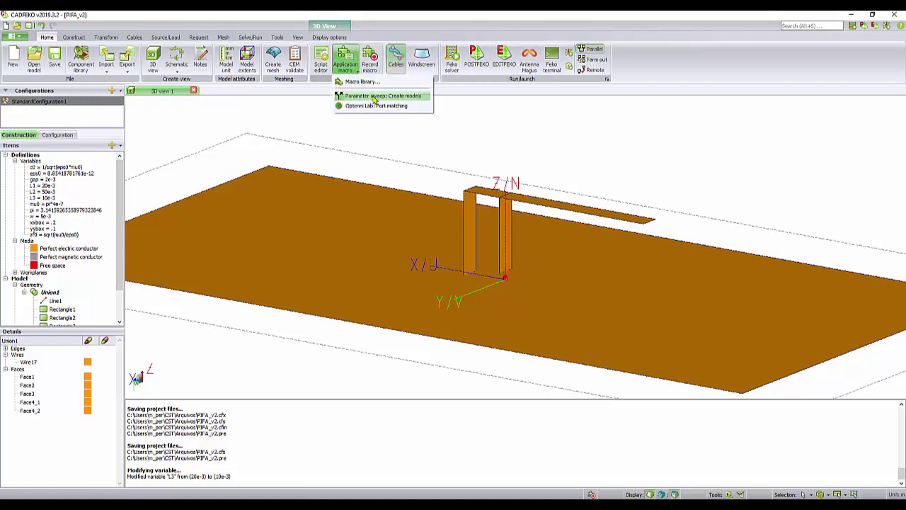
{"action": "left_click", "coordinate": [373, 97]}
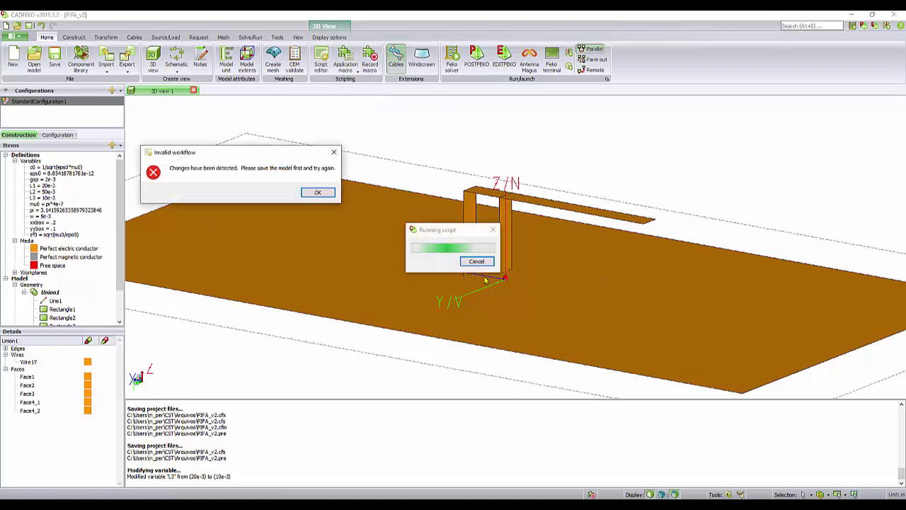
{"action": "left_click", "coordinate": [319, 195]}
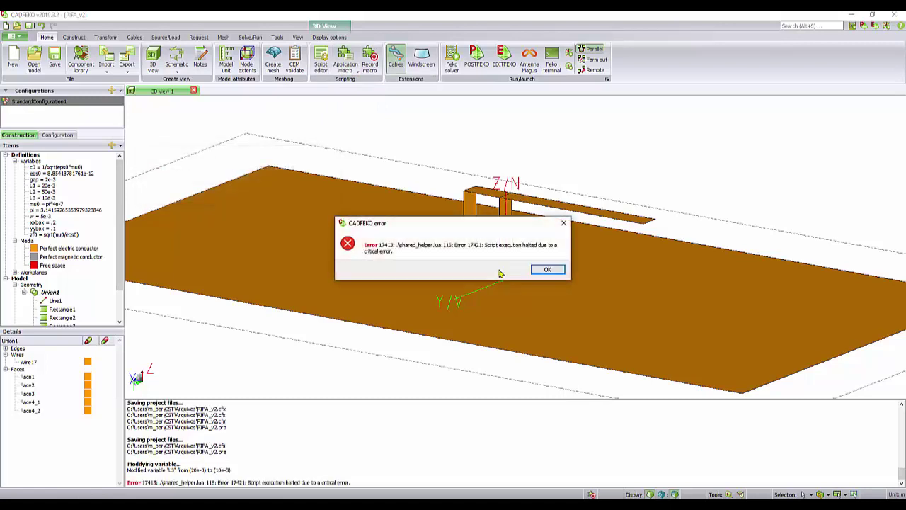
{"action": "left_click", "coordinate": [548, 270]}
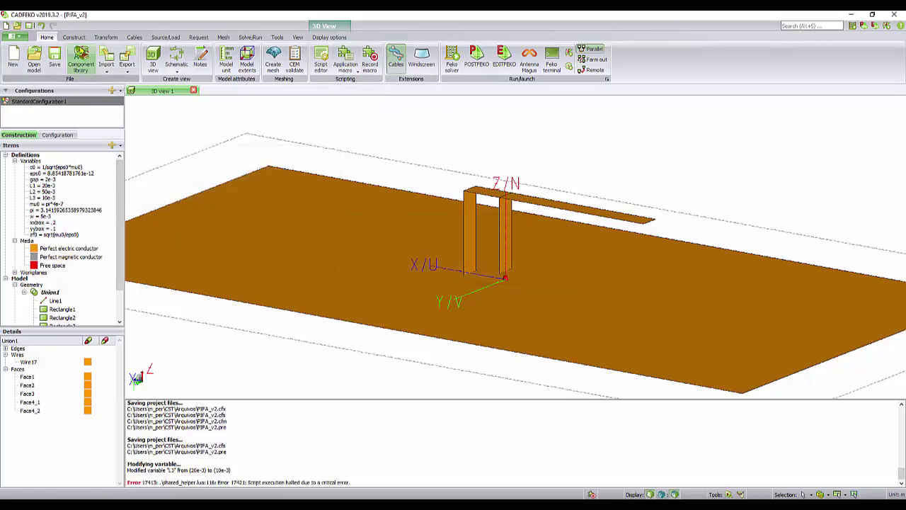
- Create sweep models for L3 from 0.01 to 0.02 with 2 samples and run the solver
{"action": "left_click", "coordinate": [346, 62]}
{"action": "left_click", "coordinate": [361, 96]}
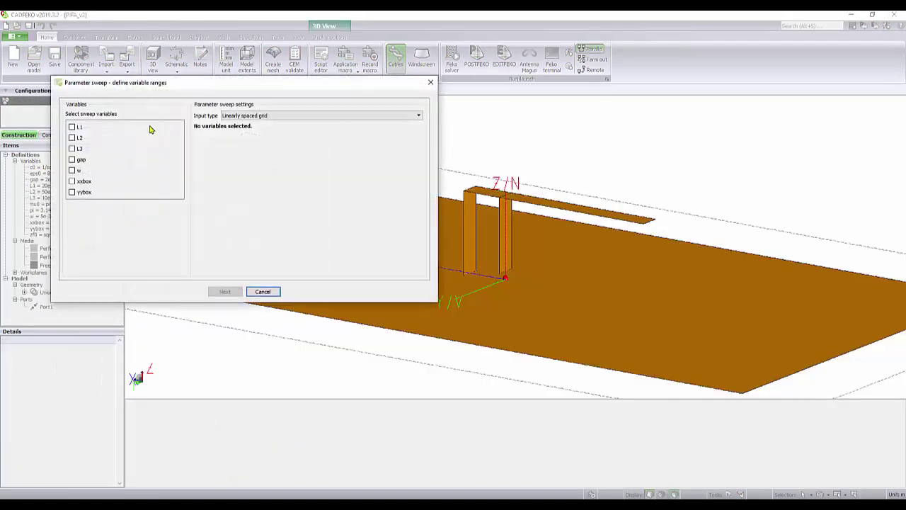
{"action": "left_click_drag", "start_coordinate": [123, 92], "coordinate": [255, 89]}
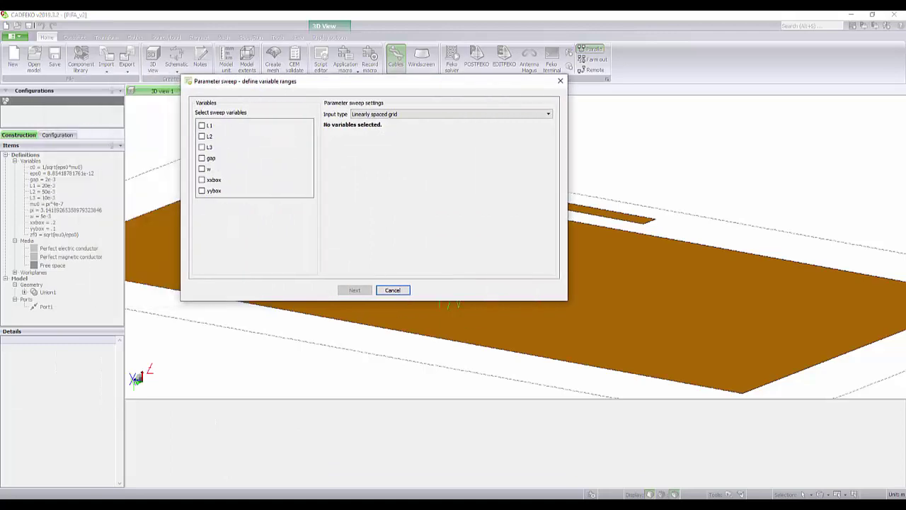
{"action": "key", "text": "alt+Tab"}
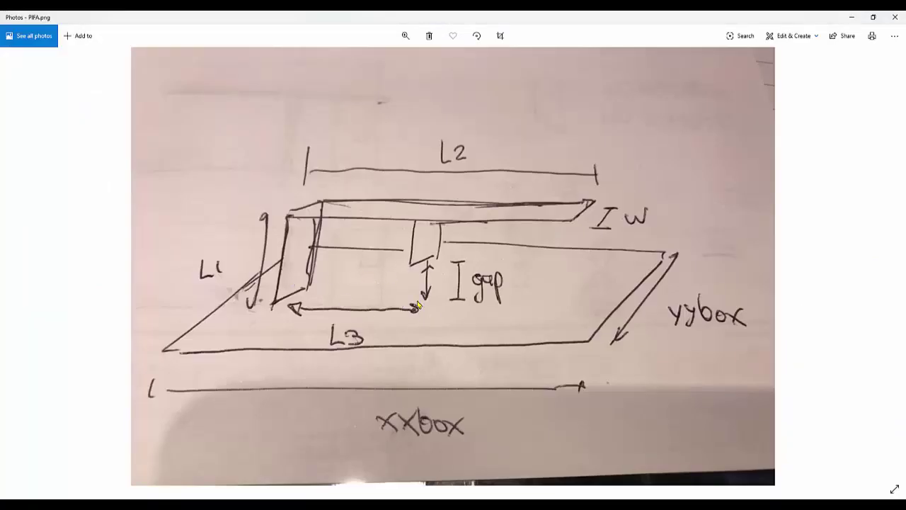
{"action": "left_click", "coordinate": [852, 17]}
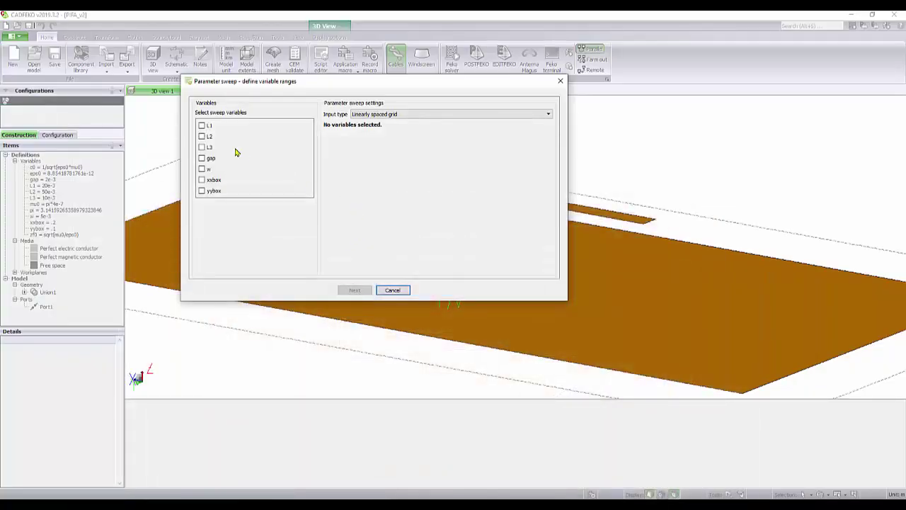
{"action": "left_click", "coordinate": [204, 146]}
{"action": "left_click", "coordinate": [427, 146]}
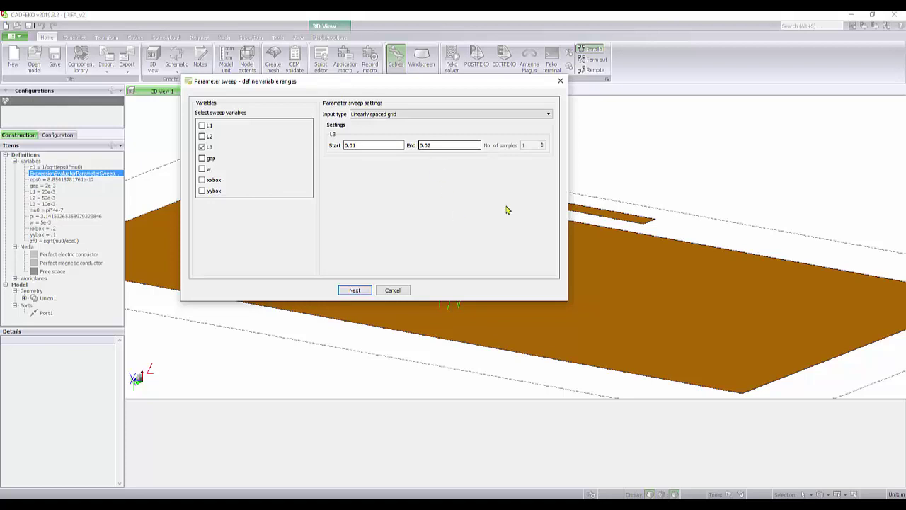
{"action": "left_click", "coordinate": [541, 142]}
{"action": "left_click", "coordinate": [360, 290]}
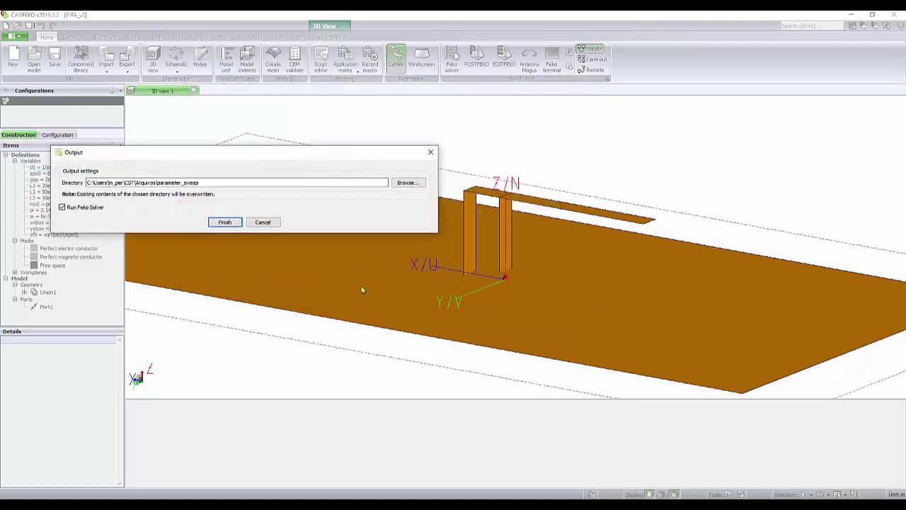
{"action": "left_click", "coordinate": [225, 222]}
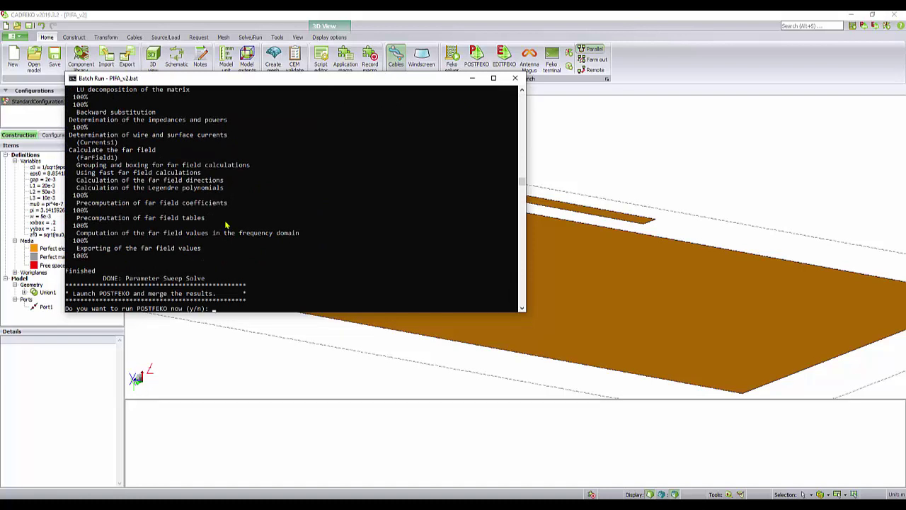
- Answer n to decline launching POSTFEKO when the batch run finishes
{"action": "type", "text": "n"}
{"action": "key", "text": "Return"}
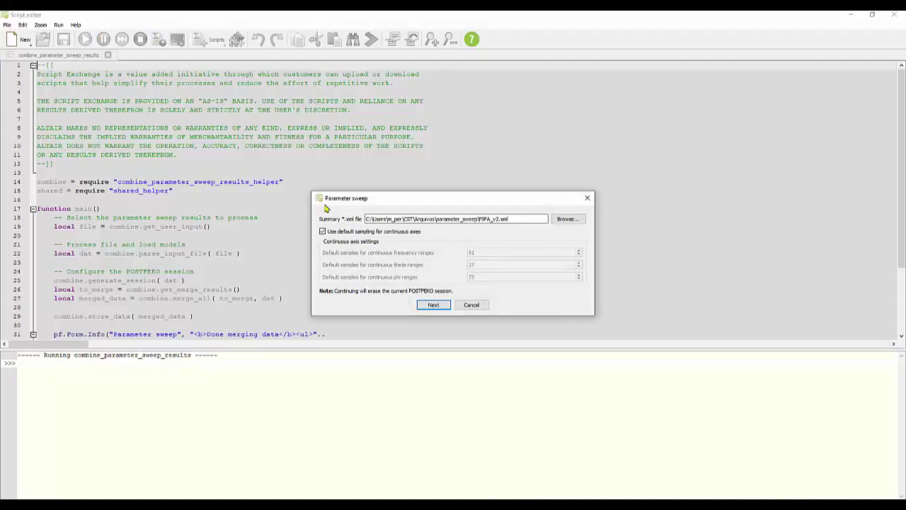
- Run the combine_parameter_sweep_results merge to completion and close the Script editor
{"action": "left_click", "coordinate": [432, 306]}
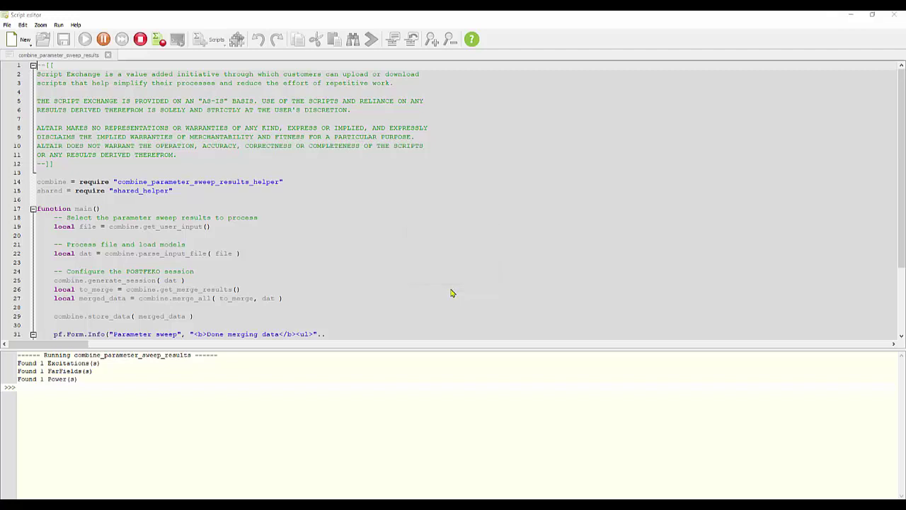
{"action": "left_click", "coordinate": [551, 281]}
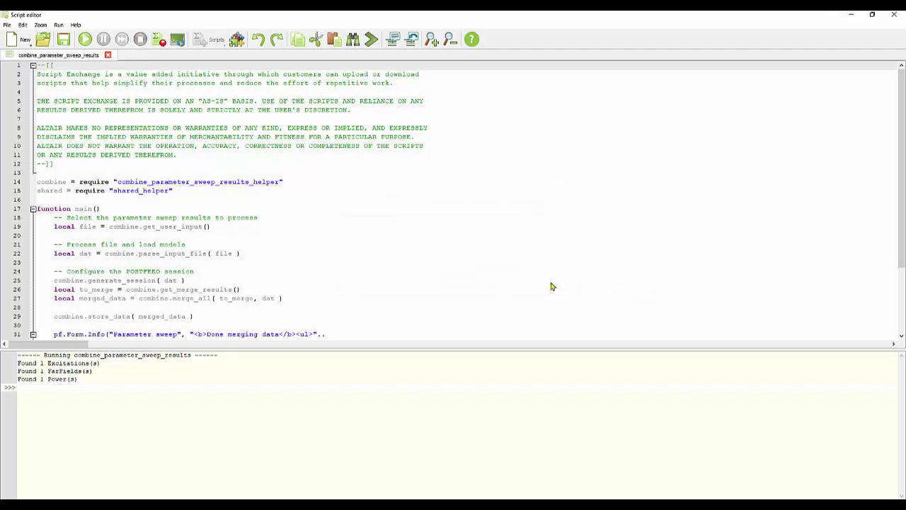
{"action": "left_click", "coordinate": [895, 14]}
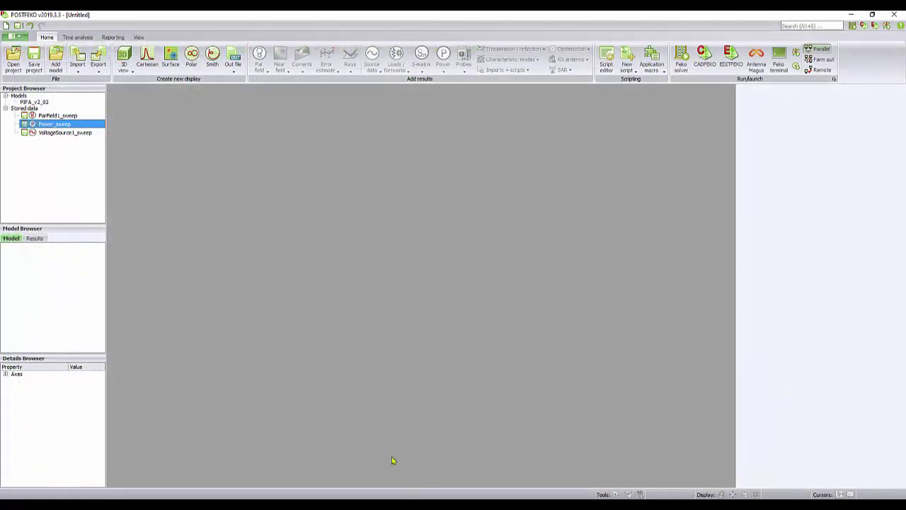
- Create a Cartesian graph with two VoltageSource1_sweep reflection-coefficient traces
{"action": "left_click", "coordinate": [55, 116]}
{"action": "left_click", "coordinate": [57, 125]}
{"action": "left_click", "coordinate": [57, 115]}
{"action": "left_click", "coordinate": [148, 58]}
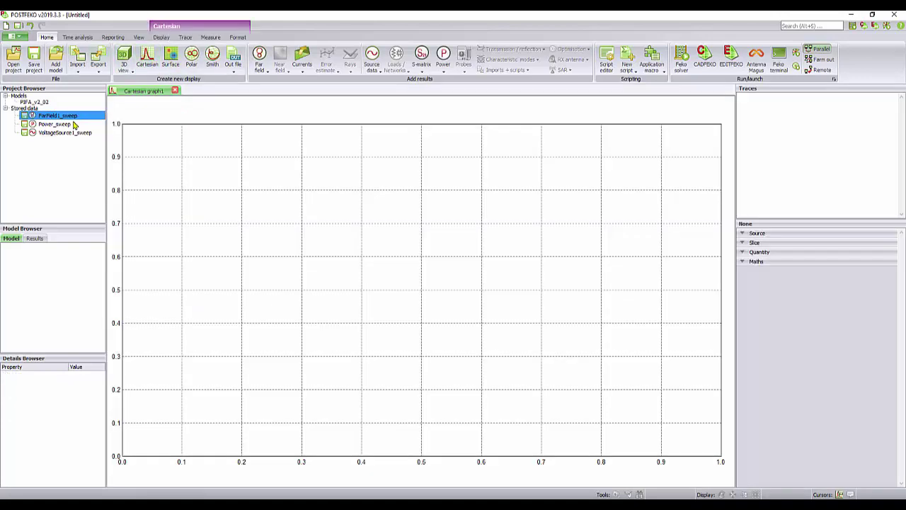
{"action": "mouse_move", "coordinate": [63, 134]}
{"action": "left_mouse_down"}
{"action": "mouse_move", "coordinate": [92, 131]}
{"action": "mouse_move", "coordinate": [417, 194]}
{"action": "left_mouse_up"}
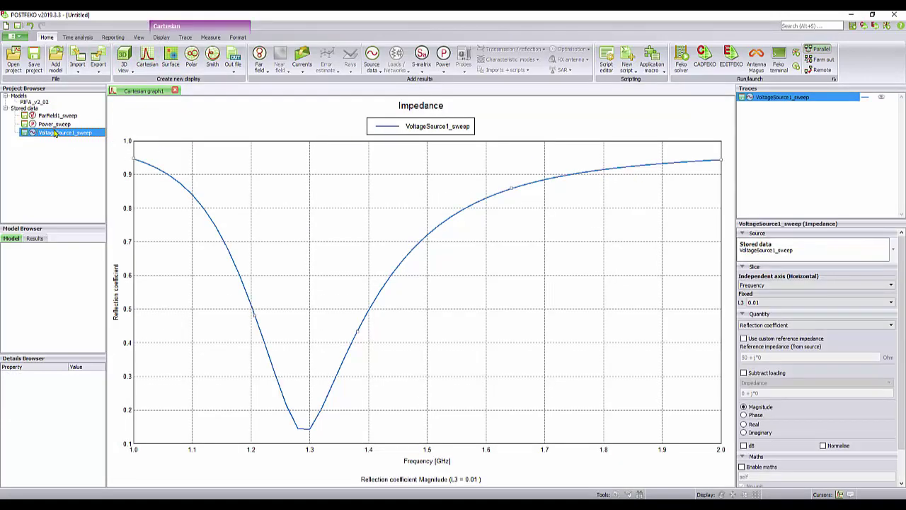
{"action": "left_click_drag", "start_coordinate": [56, 133], "coordinate": [576, 253]}
- Fix the first trace at L3 = 0.02 and show both traces in dB
{"action": "left_click", "coordinate": [804, 98]}
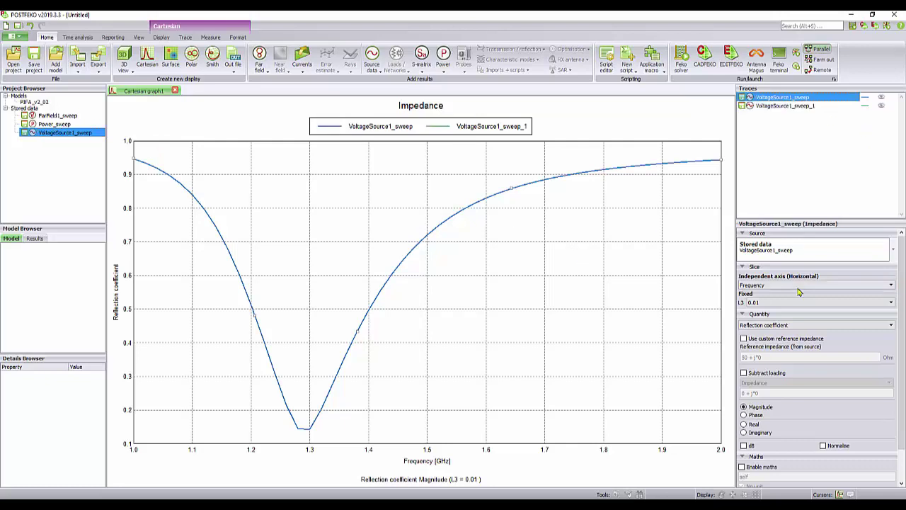
{"action": "left_click", "coordinate": [849, 302]}
{"action": "left_click", "coordinate": [814, 317]}
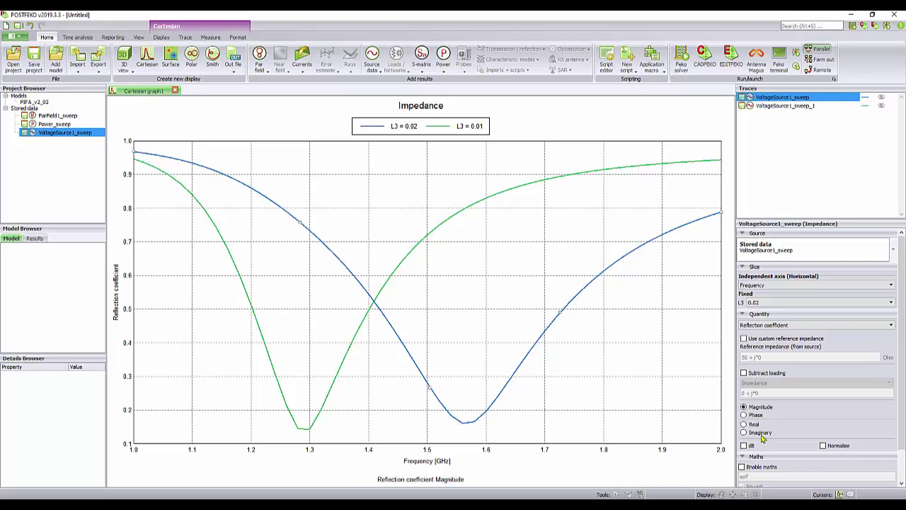
{"action": "left_click", "coordinate": [744, 445]}
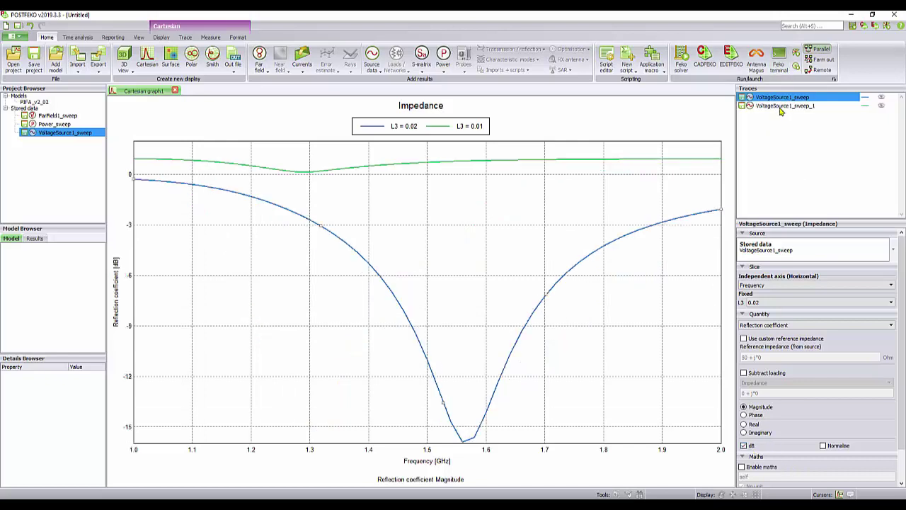
{"action": "left_click", "coordinate": [781, 106]}
{"action": "left_click", "coordinate": [744, 445]}
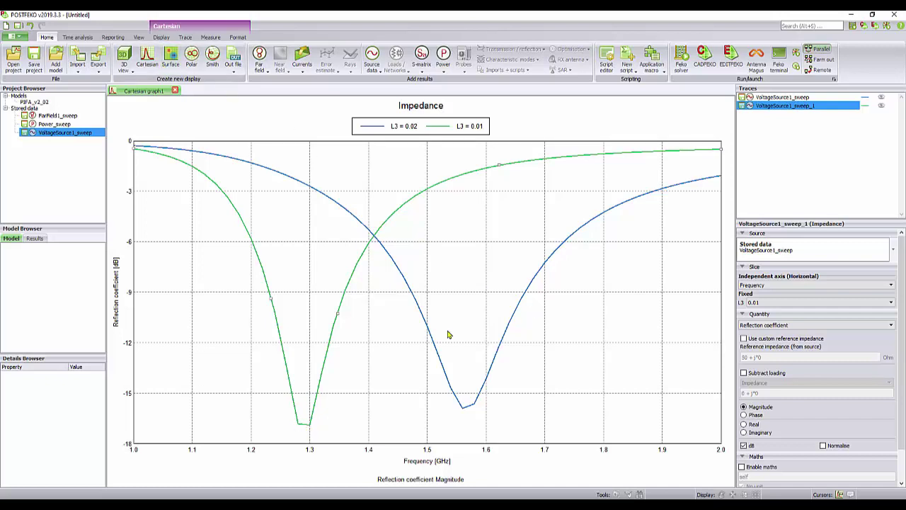
{"action": "left_click", "coordinate": [192, 55]}
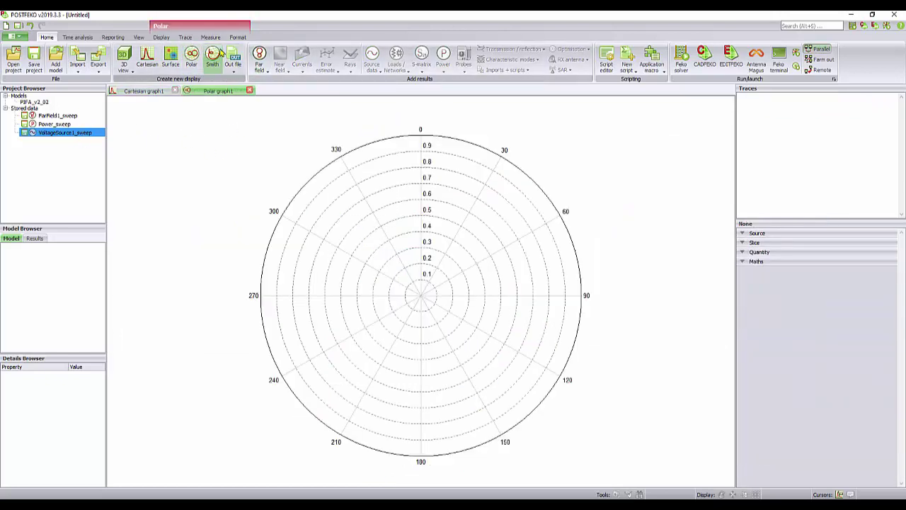
- Build a Smith chart with two VoltageSource1_sweep traces, the second fixed at L3 = 0.02
{"action": "left_click", "coordinate": [212, 55]}
{"action": "left_click", "coordinate": [244, 92]}
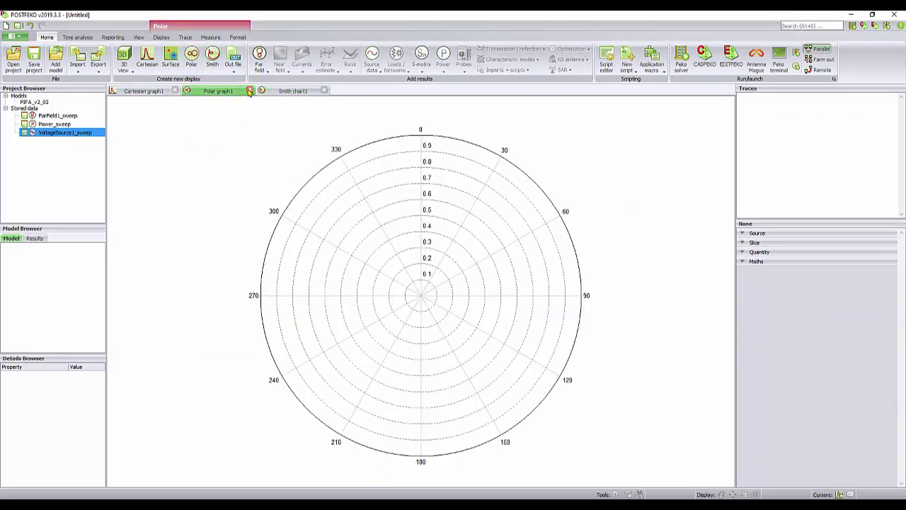
{"action": "left_click", "coordinate": [249, 91]}
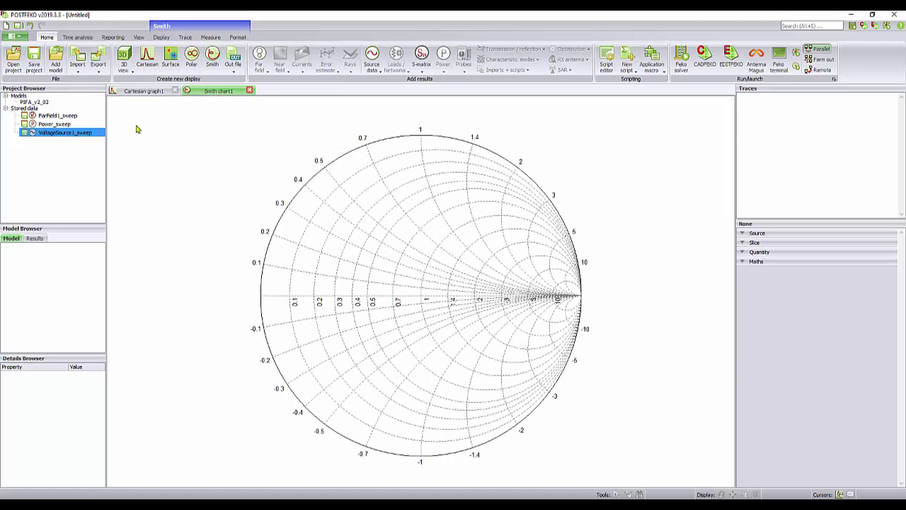
{"action": "left_click", "coordinate": [51, 124]}
{"action": "mouse_move", "coordinate": [58, 132]}
{"action": "left_mouse_down"}
{"action": "mouse_move", "coordinate": [473, 267]}
{"action": "mouse_move", "coordinate": [428, 233]}
{"action": "left_mouse_up"}
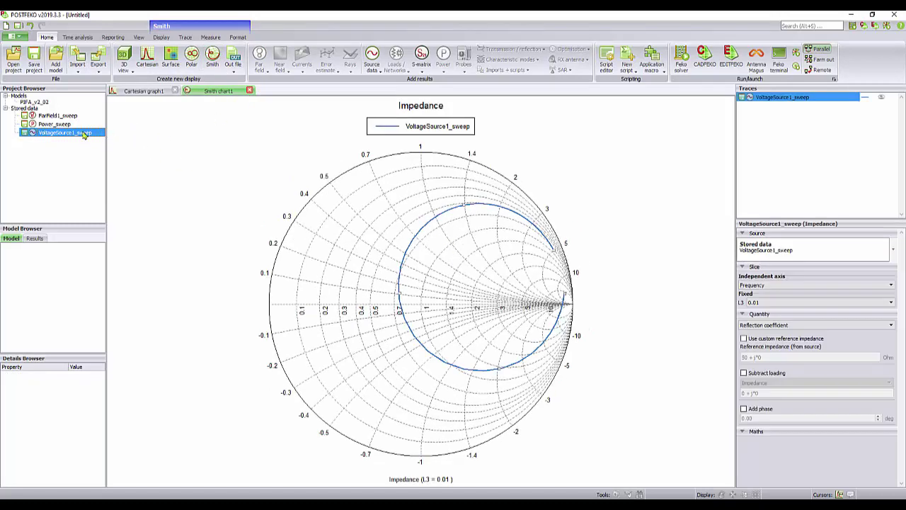
{"action": "mouse_move", "coordinate": [76, 135]}
{"action": "left_mouse_down"}
{"action": "mouse_move", "coordinate": [488, 314]}
{"action": "mouse_move", "coordinate": [504, 295]}
{"action": "left_mouse_up"}
{"action": "left_click", "coordinate": [779, 303]}
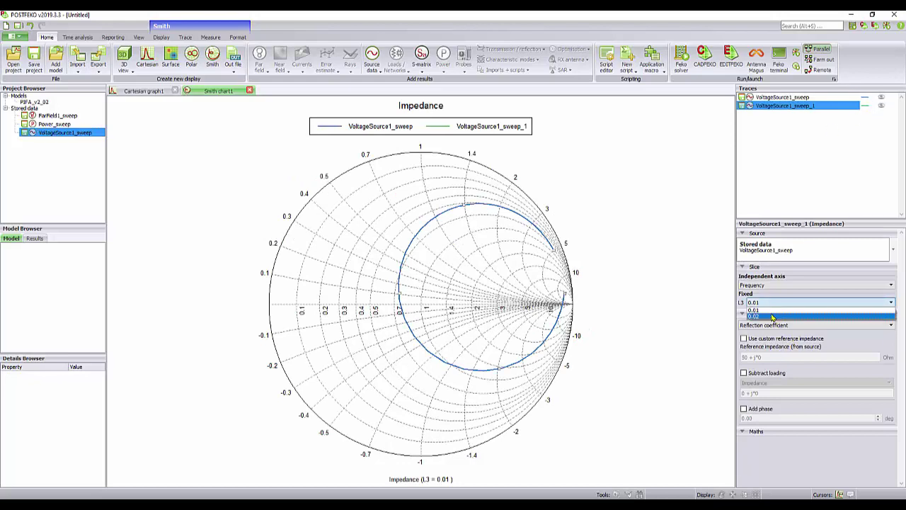
{"action": "left_click", "coordinate": [774, 318]}
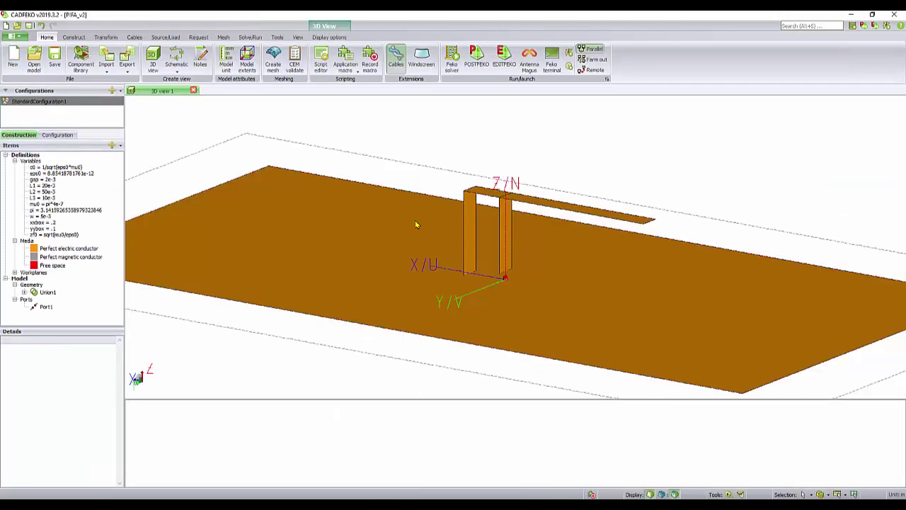
{"action": "left_click_drag", "start_coordinate": [416, 225], "coordinate": [438, 219]}
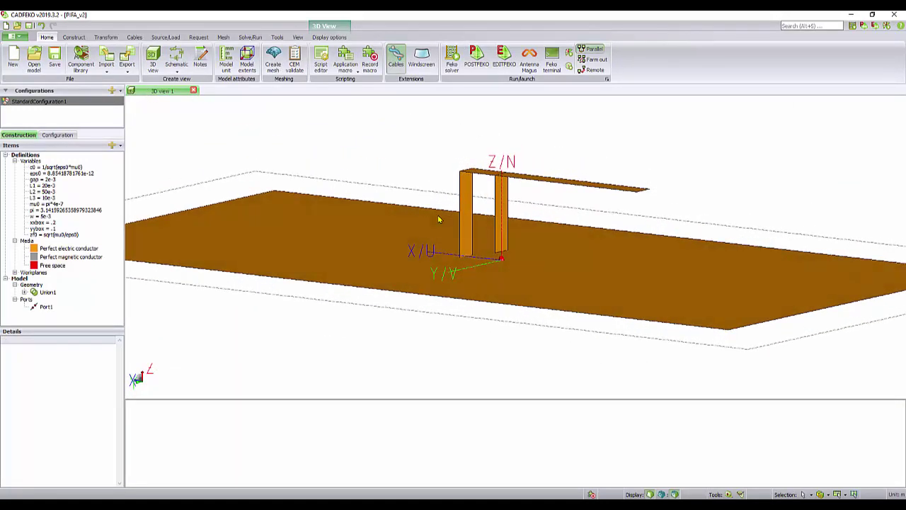